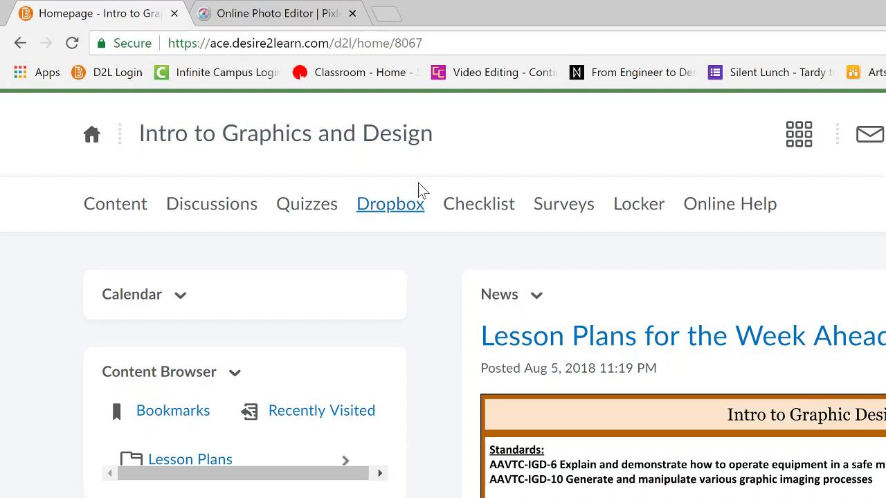
- Open the Dropbox folders list of the Intro to Graphics and Design course
click(408, 207)
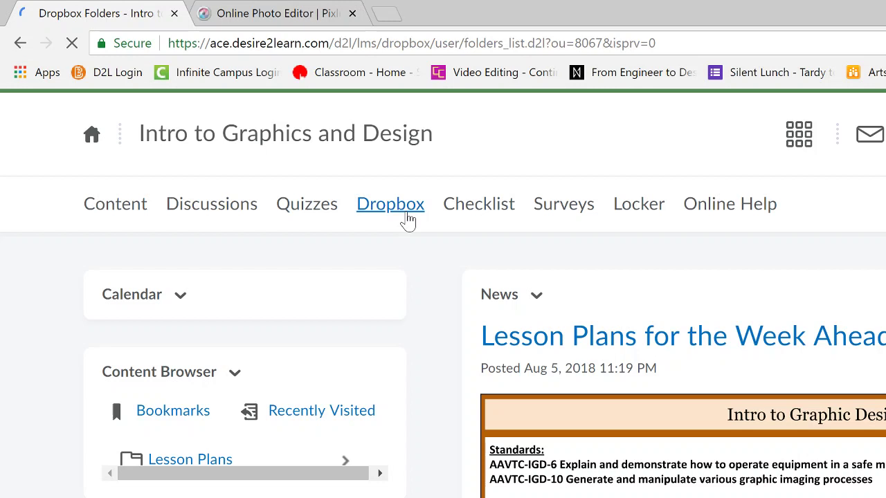
scroll(382, 366, down, 3)
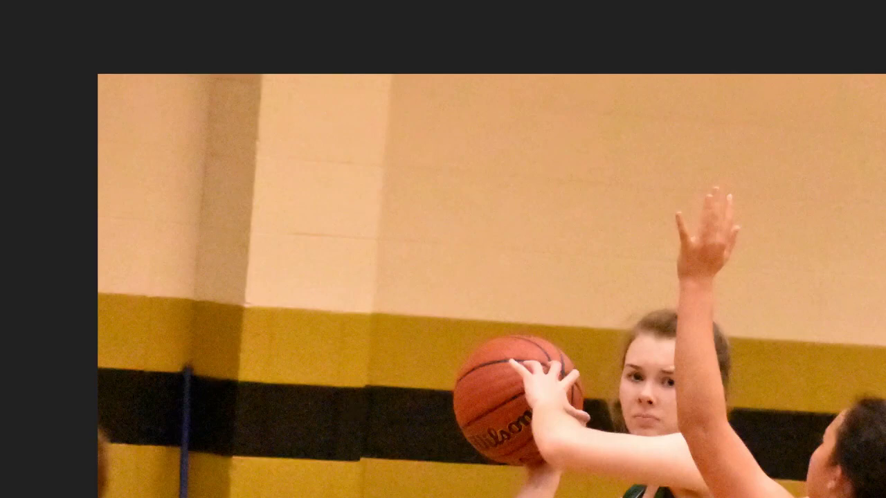
- Examine the dimensions, shutter speed, aperture and focal length in the file info of the basketball 1 (1) photo, then close the info
right_click(636, 293)
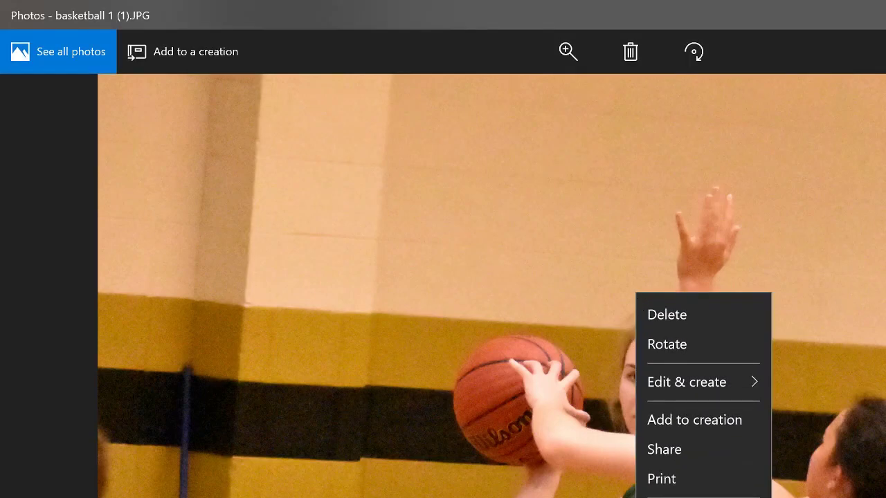
key(ctrl+i)
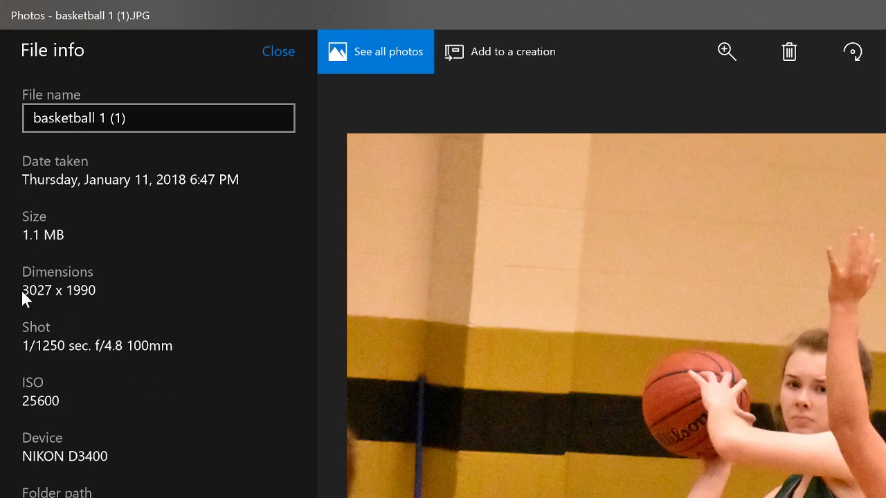
drag(22, 290, 95, 290)
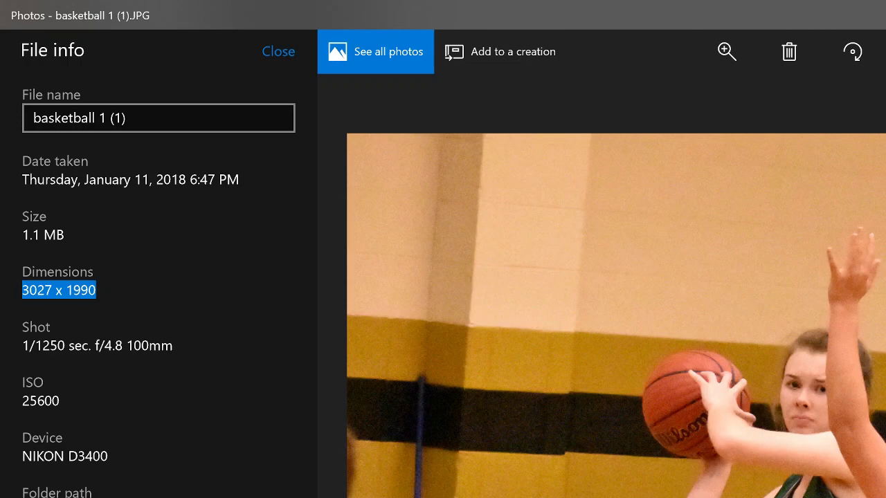
drag(173, 346, 126, 345)
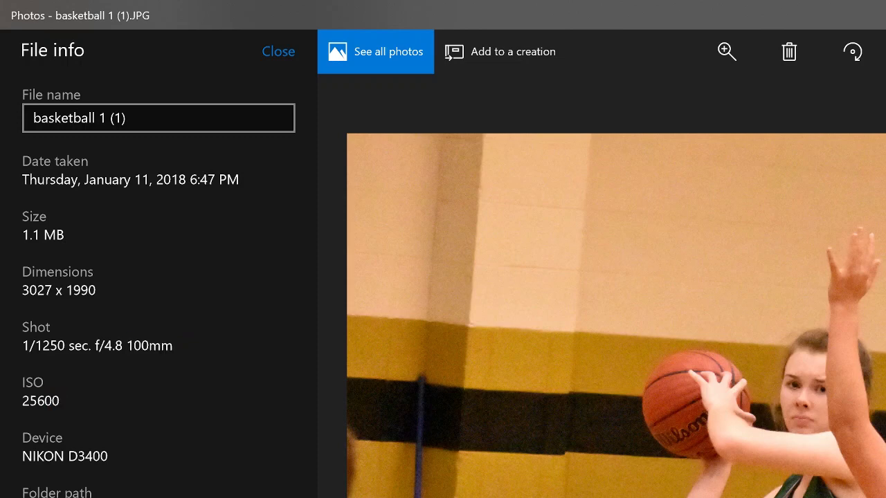
drag(22, 345, 66, 346)
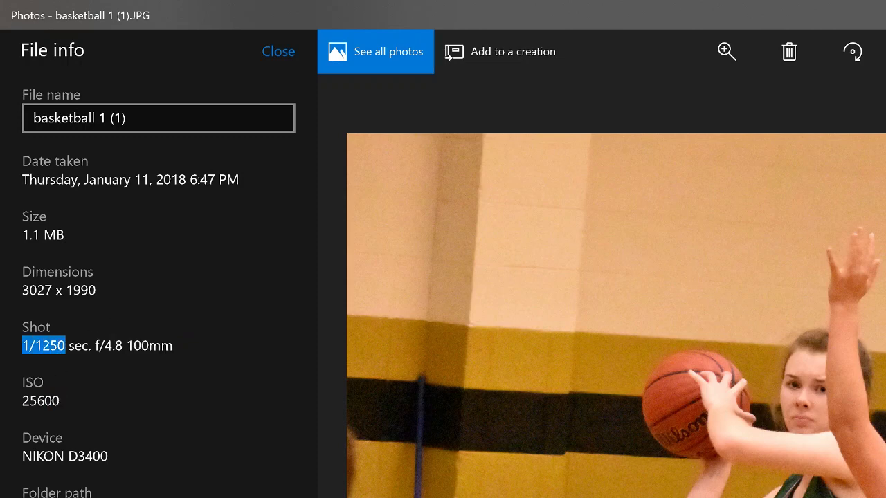
drag(94, 345, 126, 345)
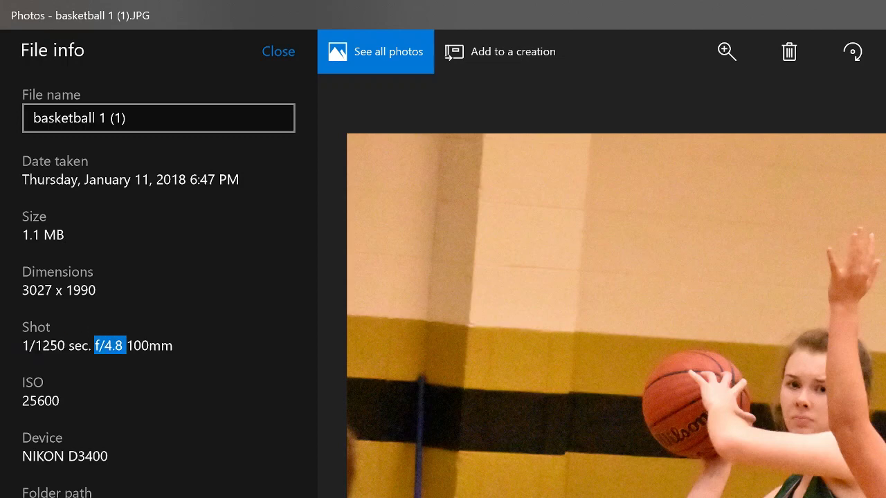
click(126, 346)
drag(133, 346, 173, 345)
click(141, 345)
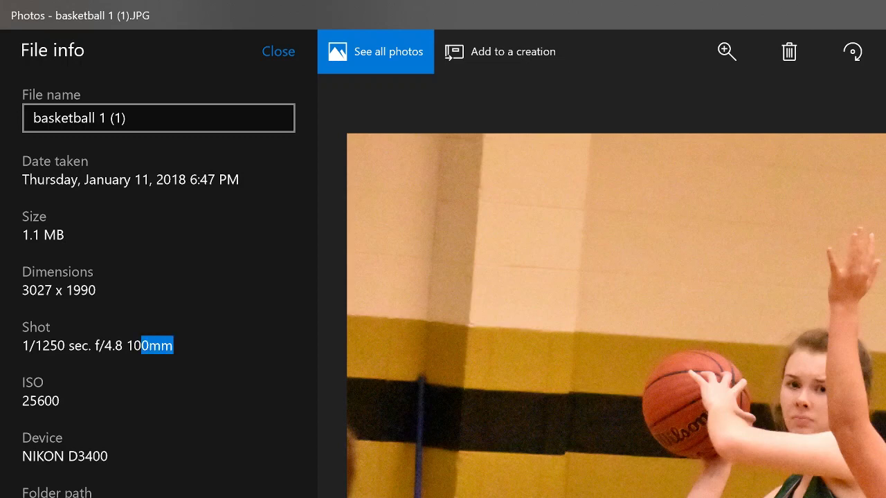
click(396, 412)
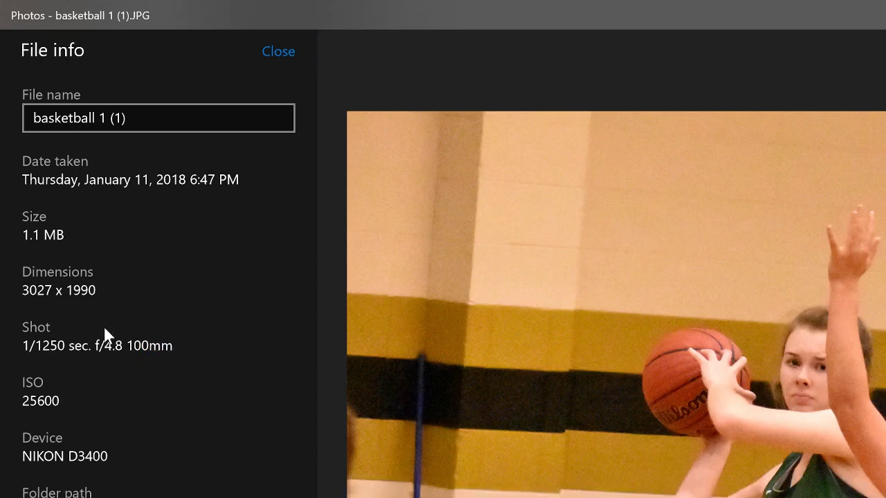
click(272, 61)
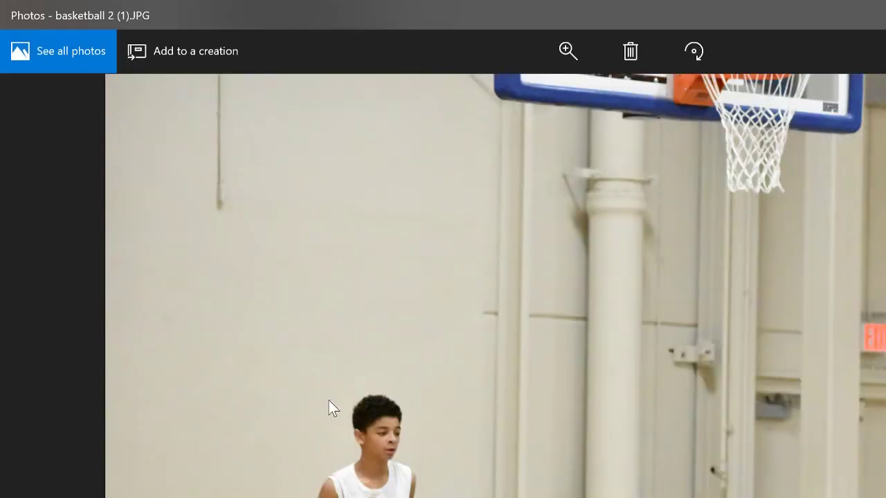
- Examine the ISO, aperture and focal length in the file info of the basketball 2 (1) photo
right_click(330, 409)
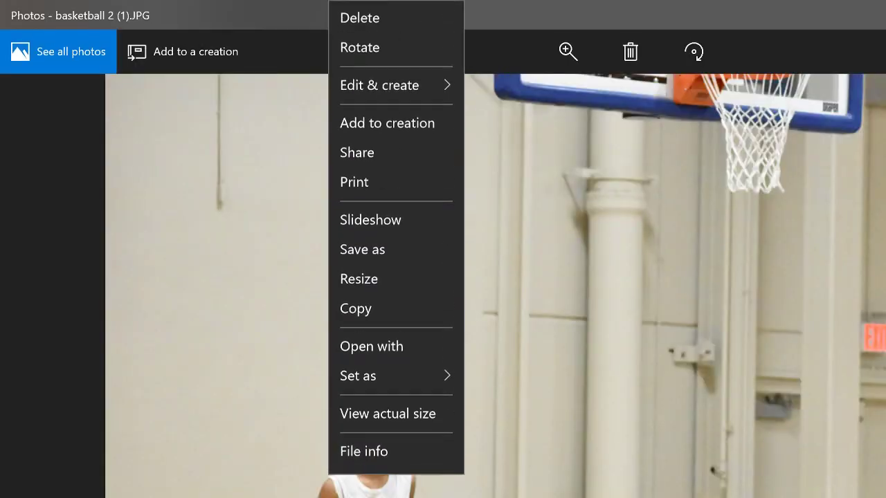
click(369, 474)
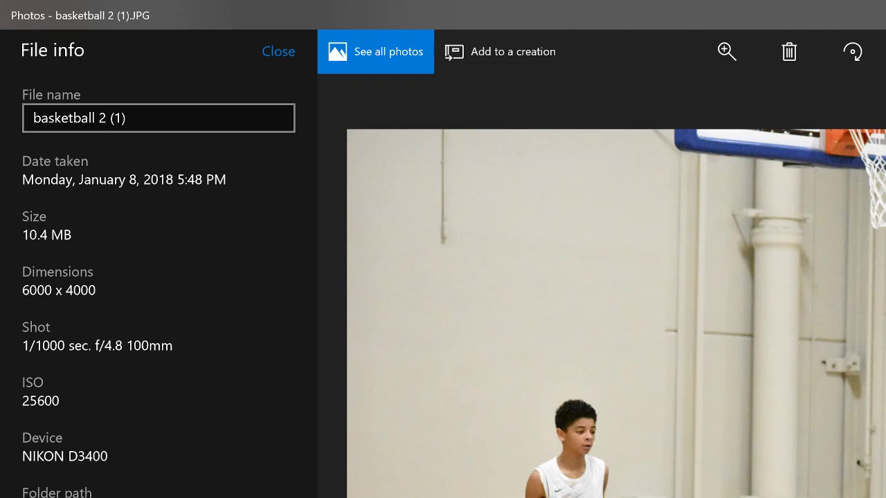
double_click(41, 401)
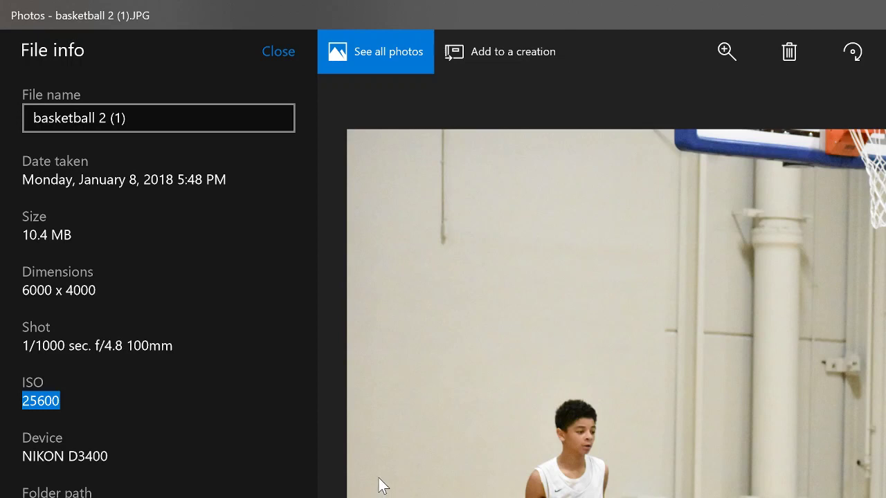
drag(94, 345, 122, 345)
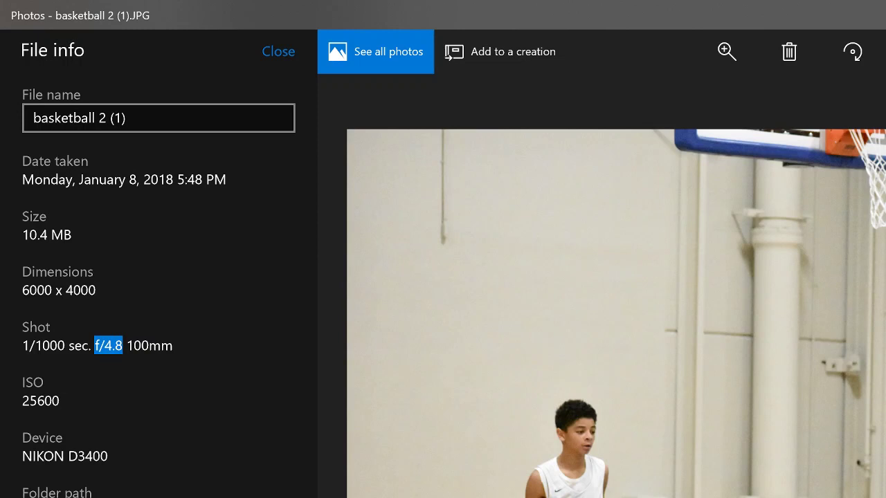
drag(111, 345, 115, 346)
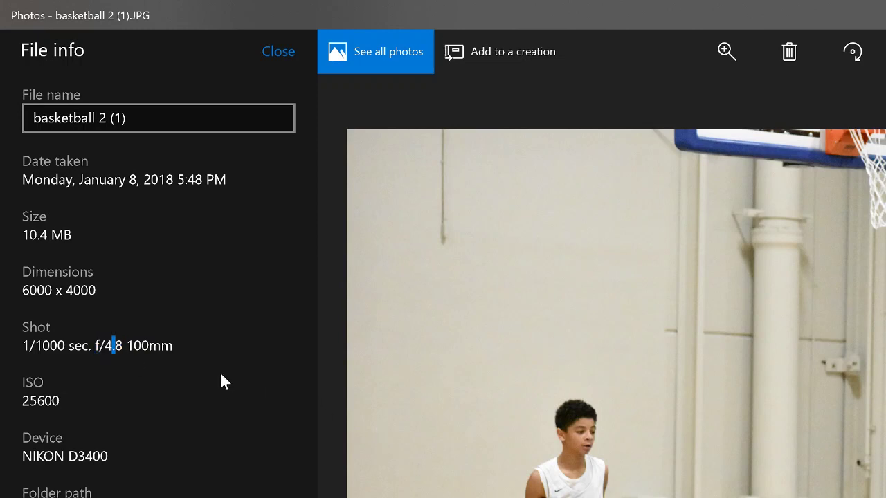
double_click(149, 346)
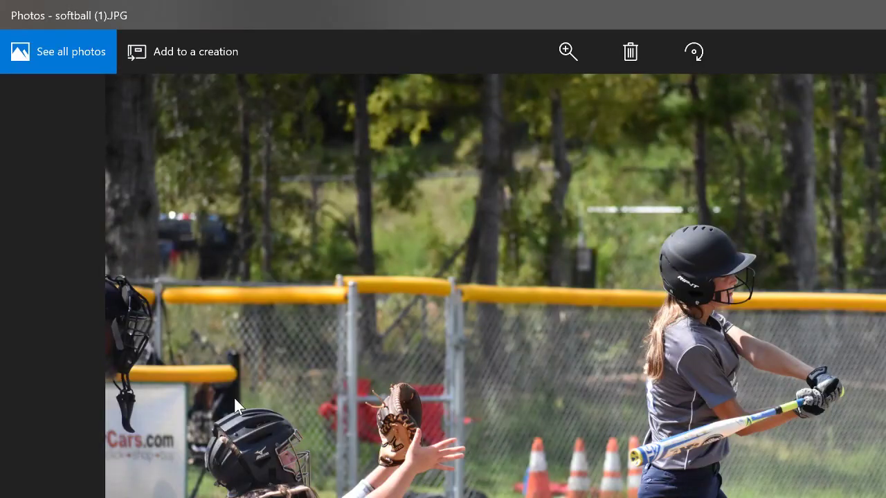
- Examine the shutter speed, ISO and aperture in the file info of the softball (1) photo
right_click(233, 396)
click(249, 450)
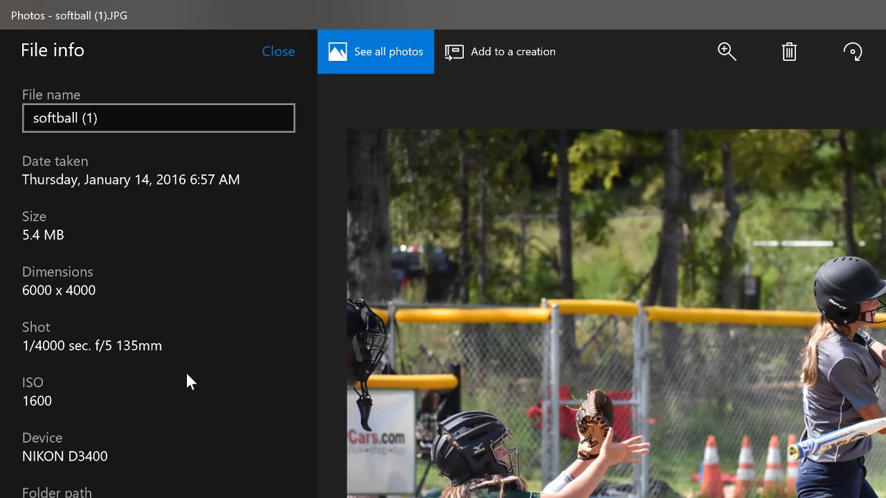
drag(22, 346, 58, 345)
drag(22, 401, 52, 401)
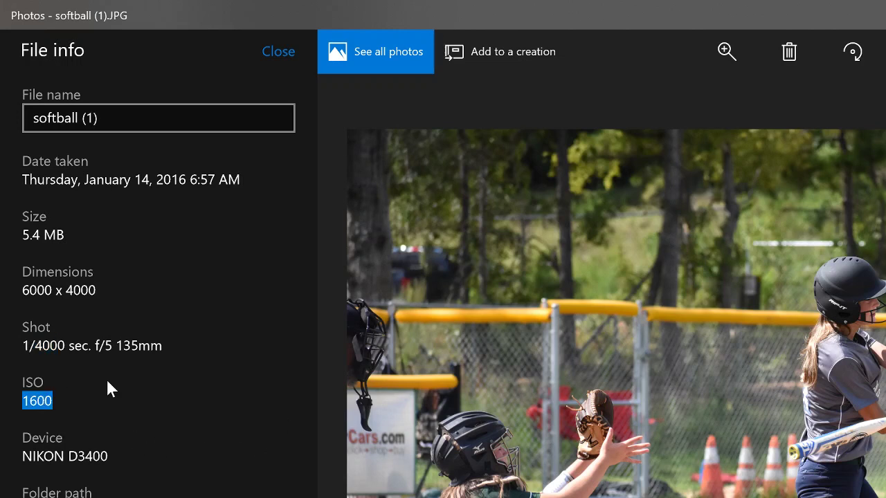
double_click(110, 345)
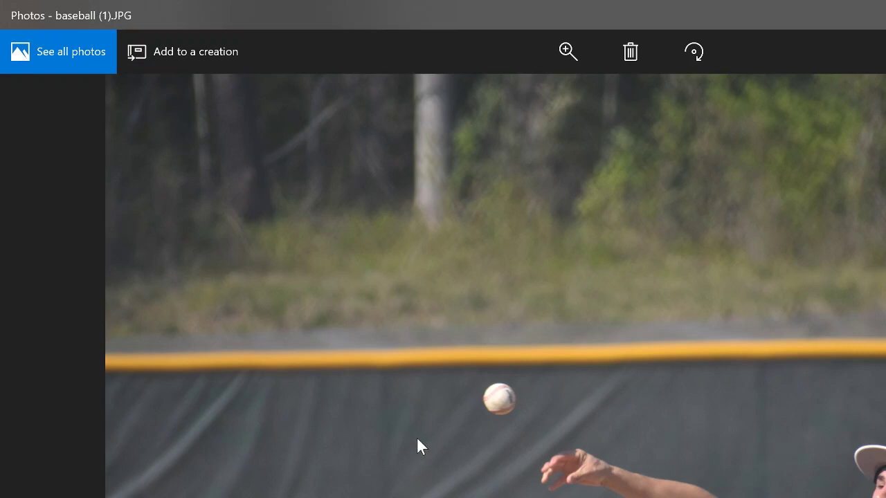
- Display the file info of the baseball (1) photo
right_click(390, 414)
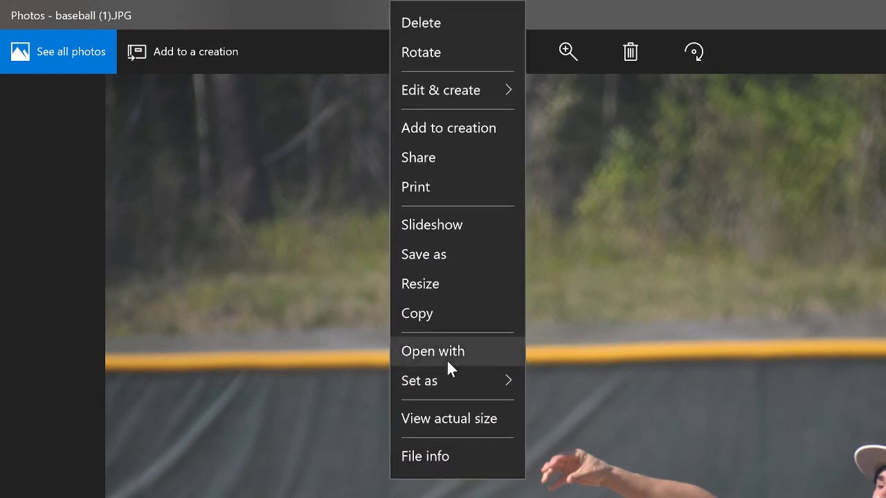
click(438, 457)
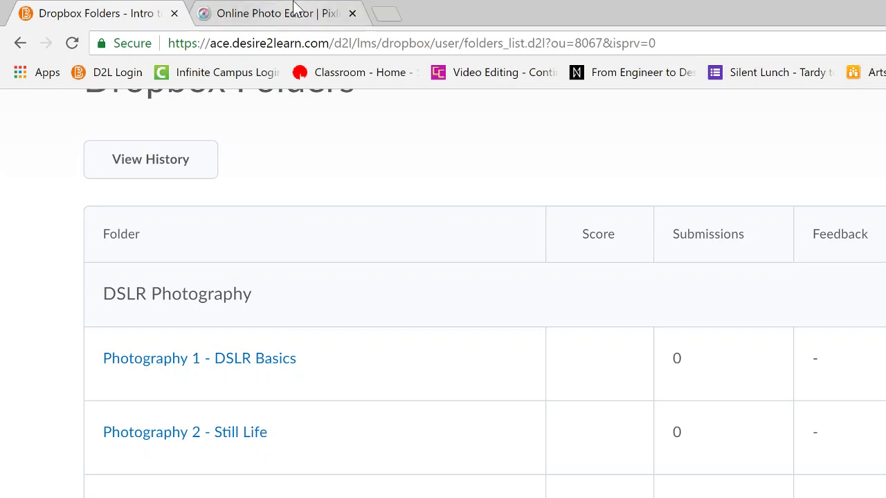
- Switch to the Pixlr editor and close the softball image
click(293, 9)
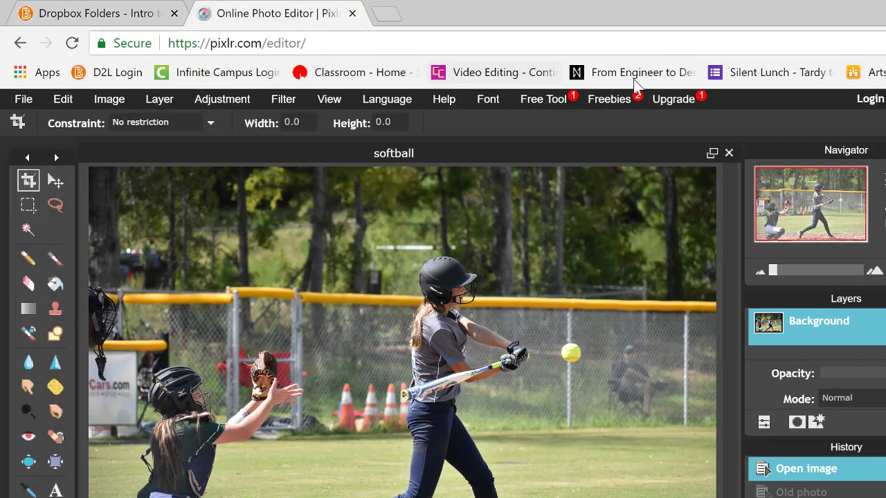
click(726, 152)
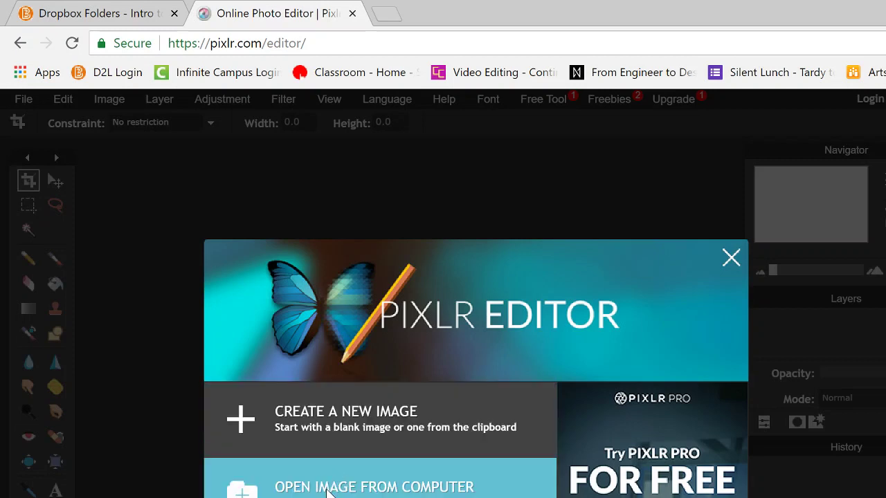
- Try to open the basketball 1 photo in Pixlr from its course site URL
click(124, 15)
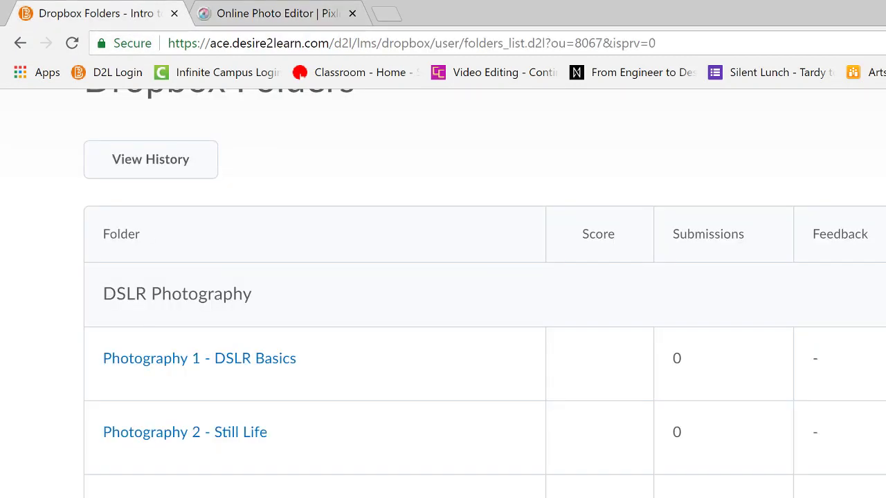
click(271, 14)
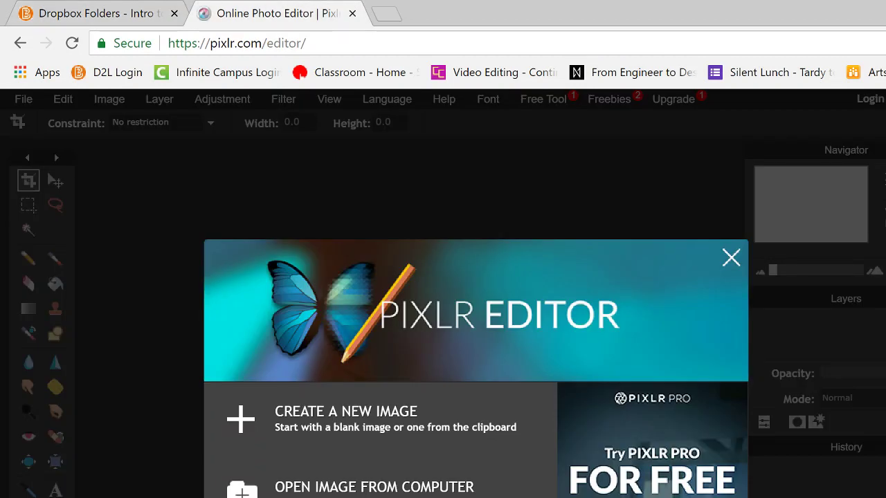
click(484, 495)
key(ctrl+v)
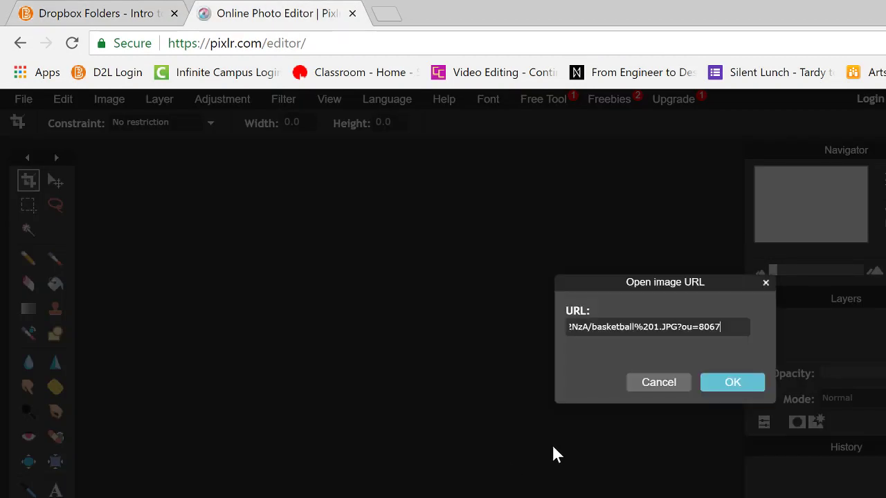
key(Return)
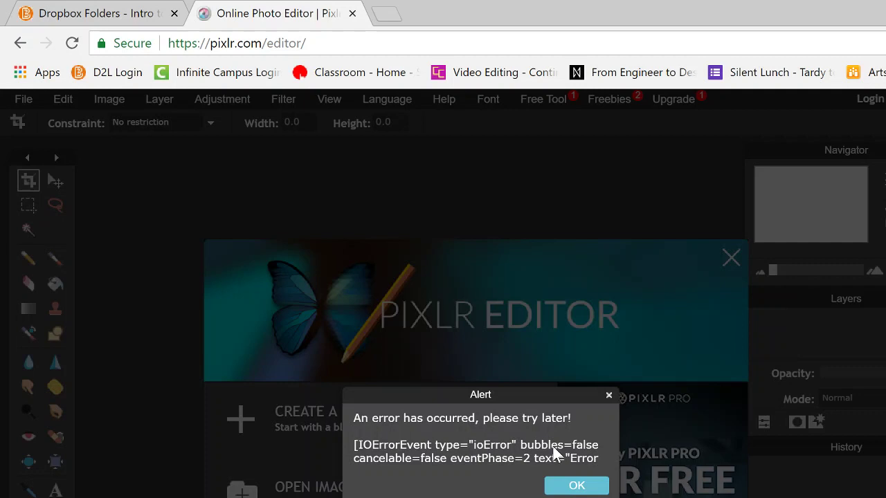
click(559, 486)
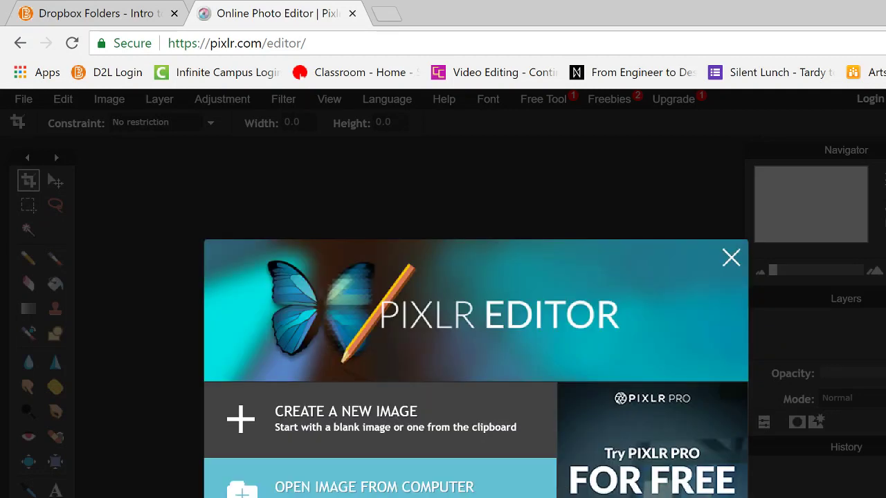
- Bring up the file picker for opening an image from the computer in Pixlr
click(460, 492)
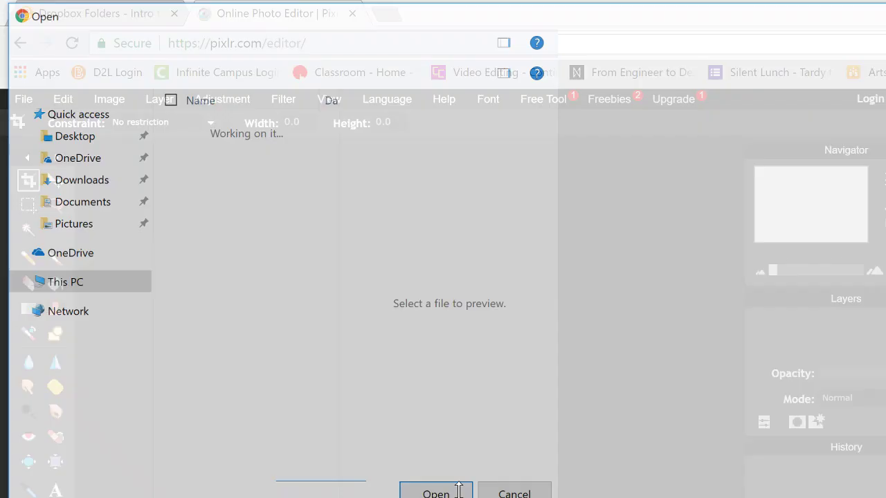
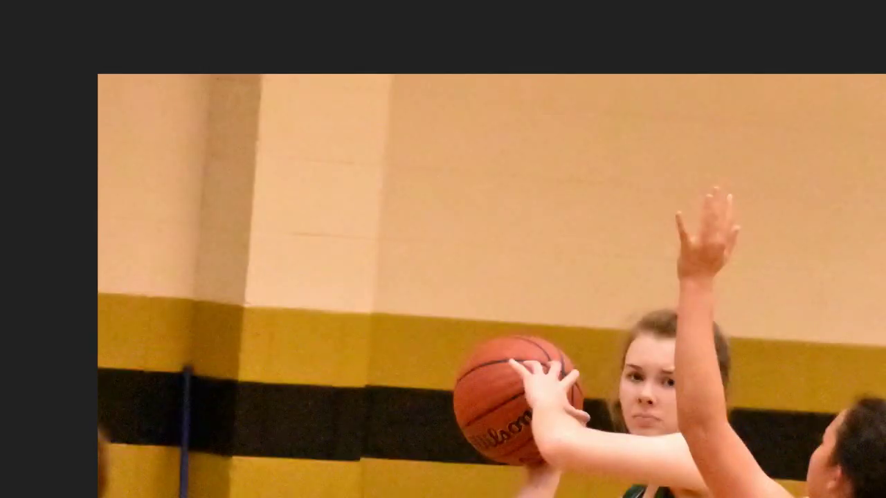
- Inspect the basketball 1 (2) photo up close in Photos, then return to the full view
scroll(457, 263, up, 3)
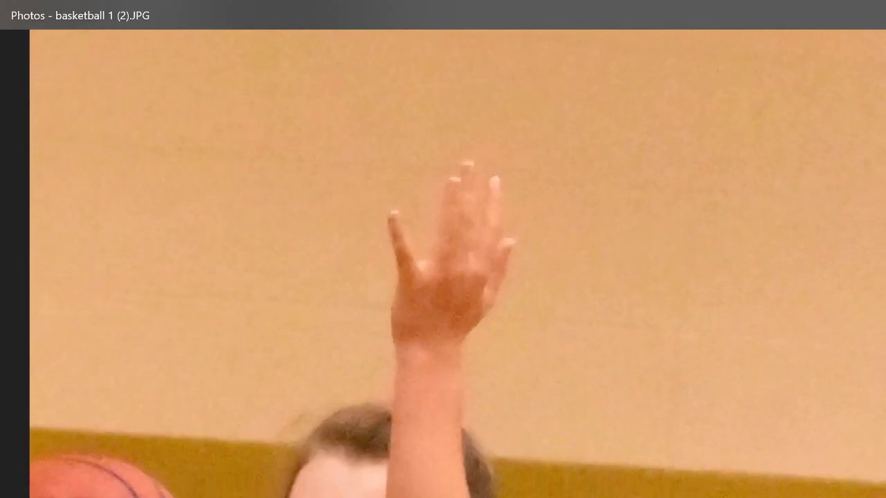
scroll(457, 337, up, 1)
scroll(443, 263, up, 3)
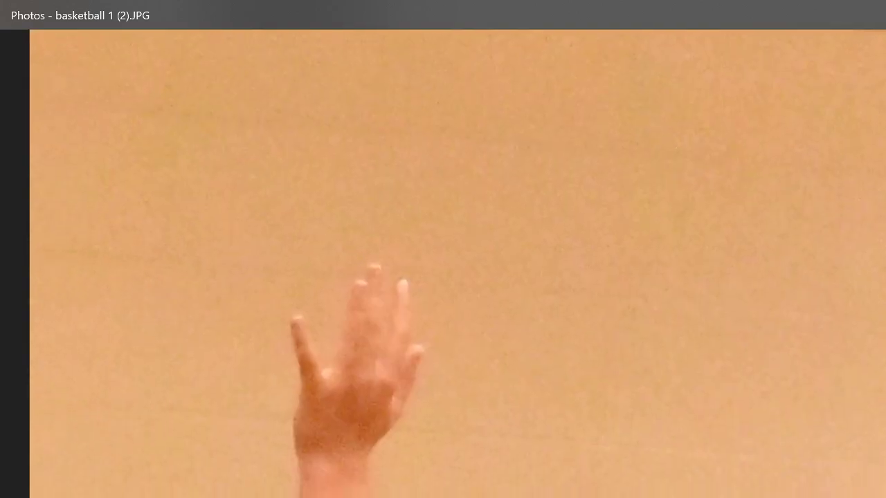
scroll(443, 263, down, 3)
scroll(443, 263, down, 2)
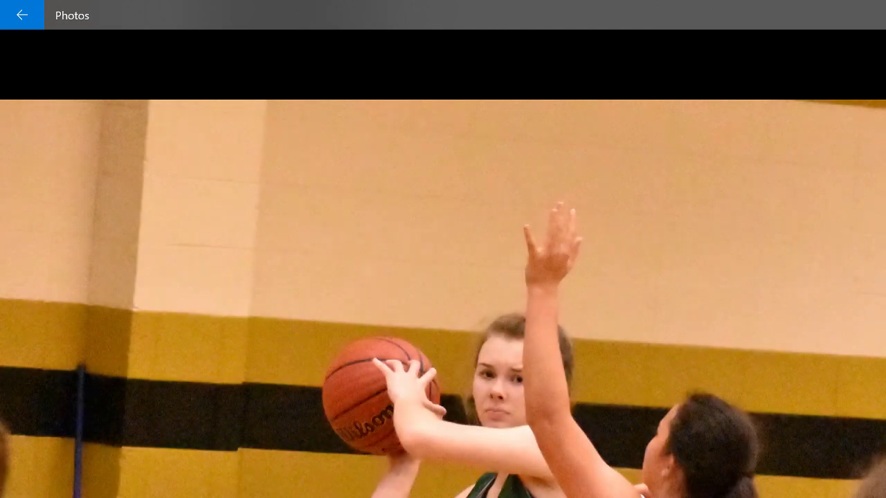
- Preview the color filters, including Rouge, one after another on the basketball photo in Photos
key(Down)
key(Down)
key(Down)
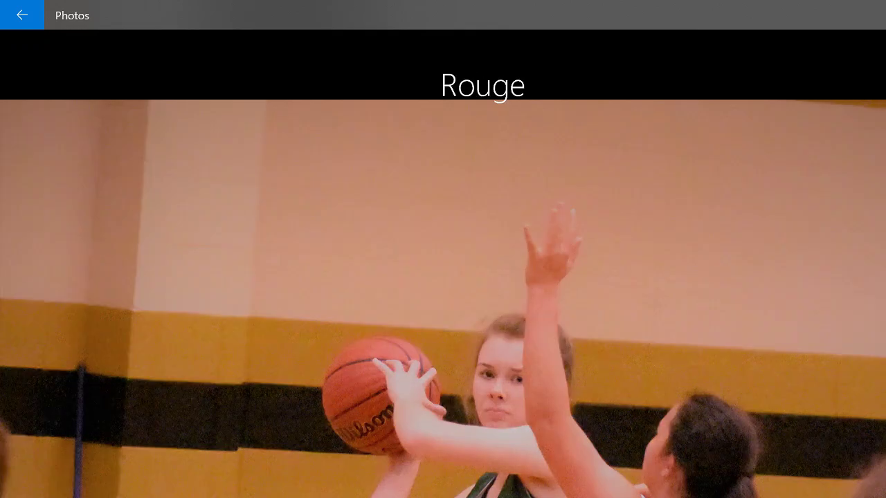
key(Down)
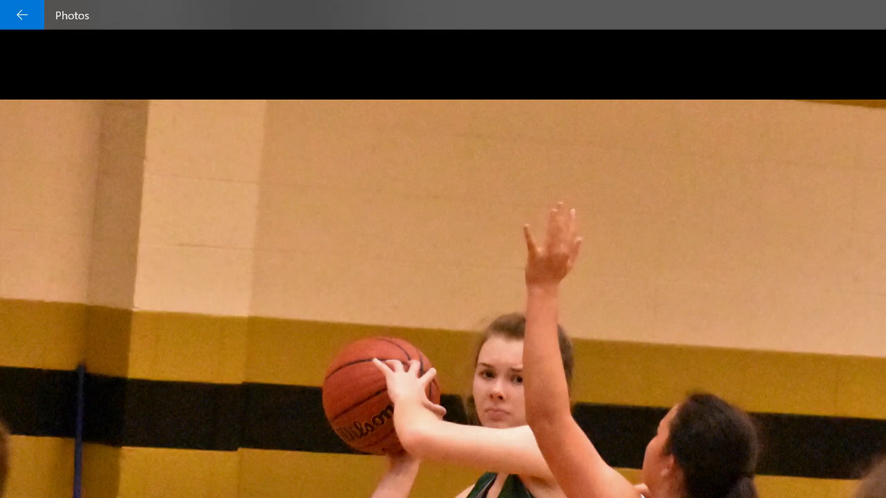
key(Down)
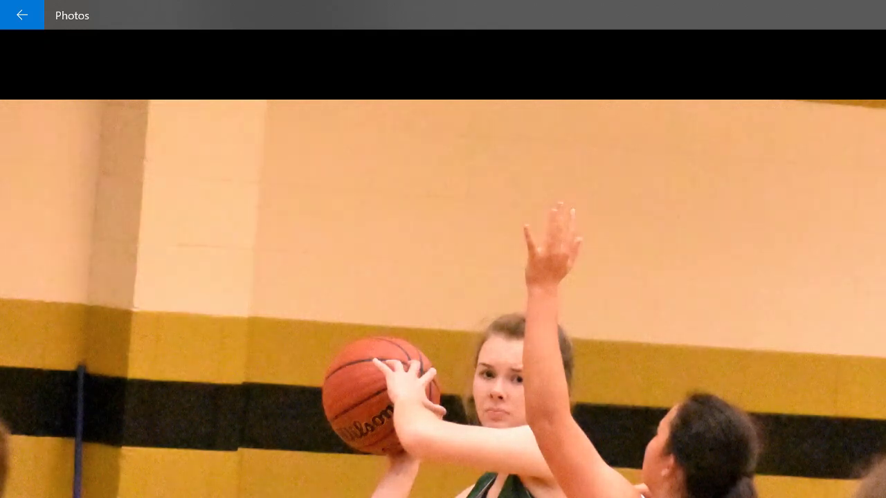
key(Down)
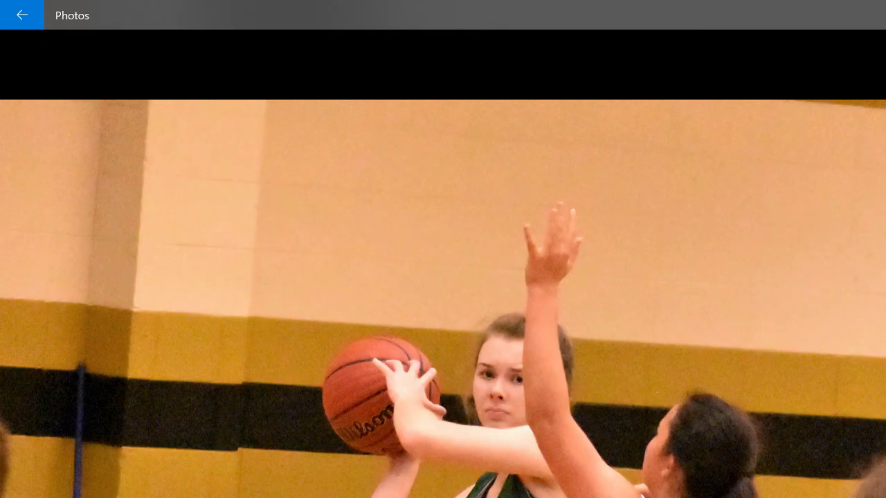
key(Down)
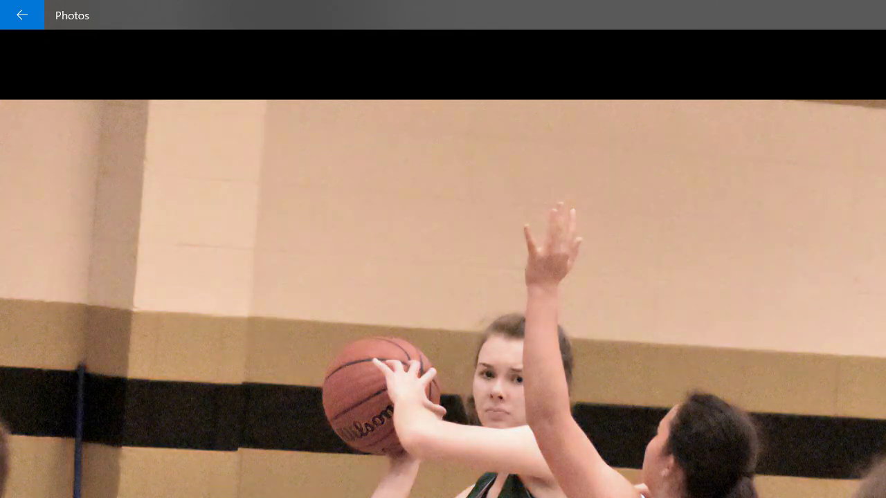
key(Down)
key(Down)
key(Down)
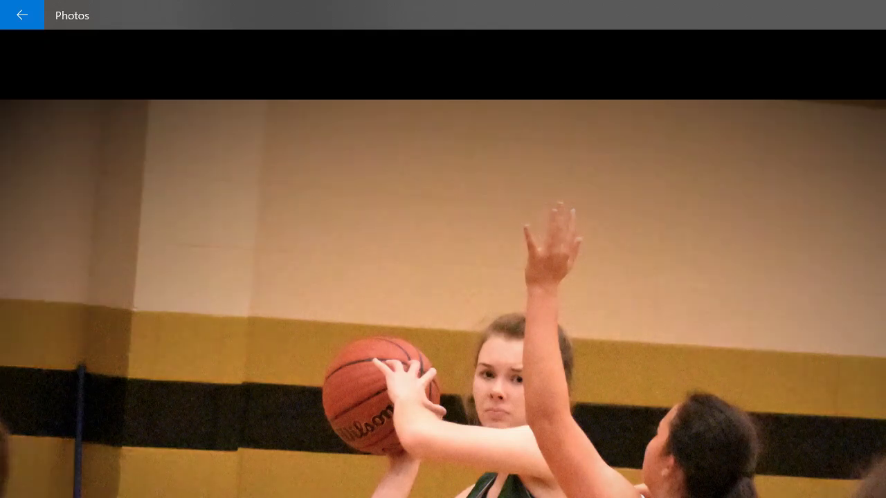
key(Down)
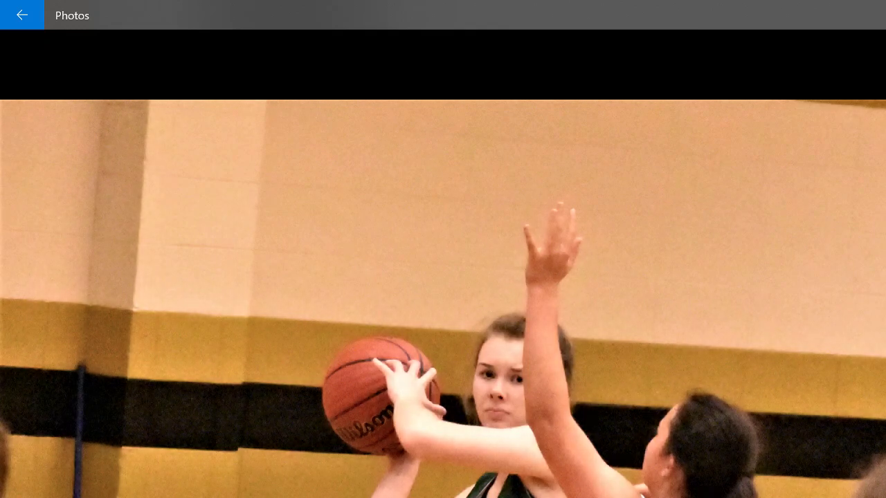
key(Down)
key(Down)
key(Down)
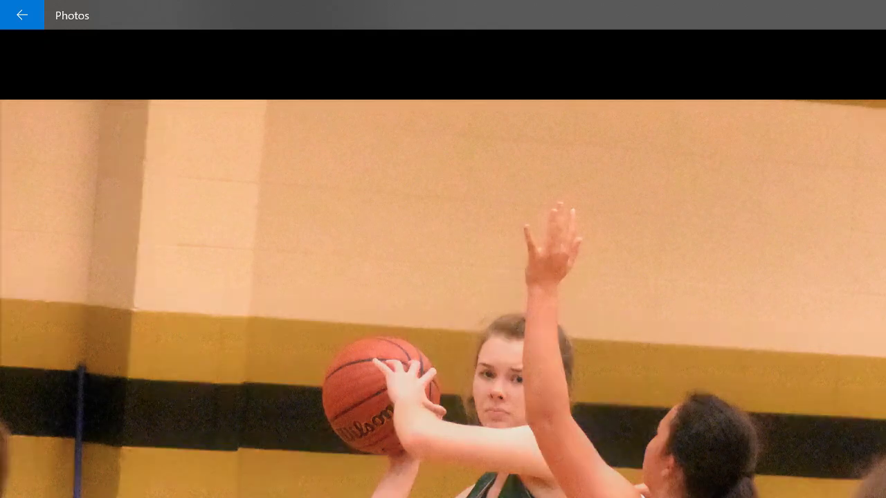
key(Down)
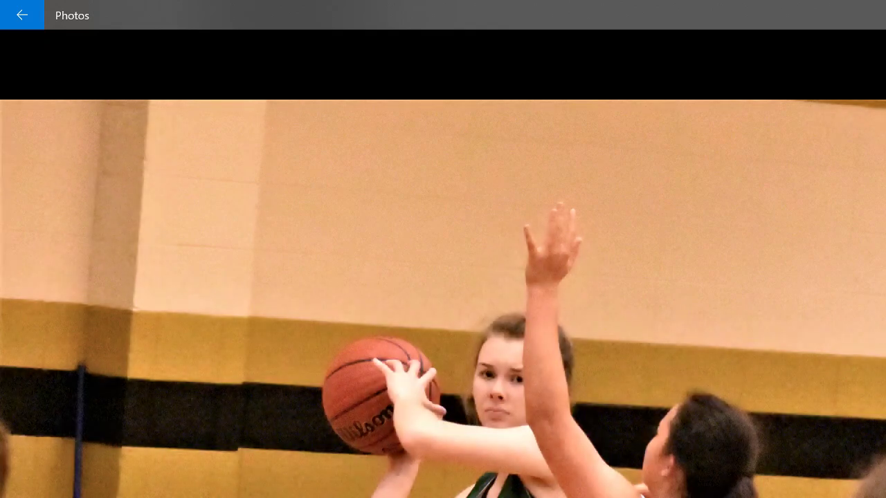
key(Down)
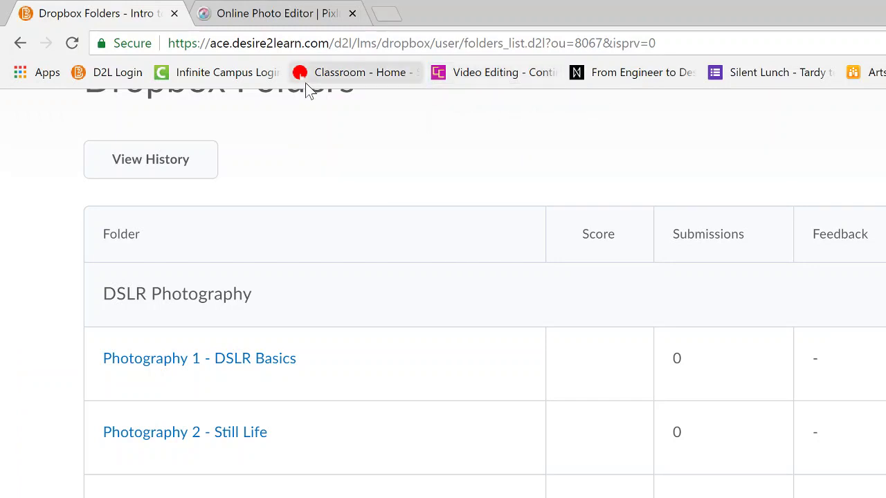
- Switch to the Pixlr editor and apply Levels to the softball photo with the black input level at 30
click(270, 13)
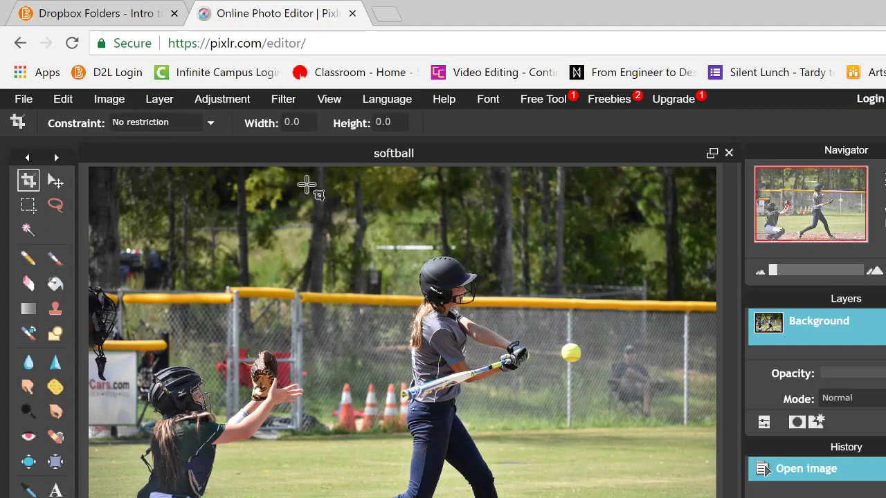
click(214, 99)
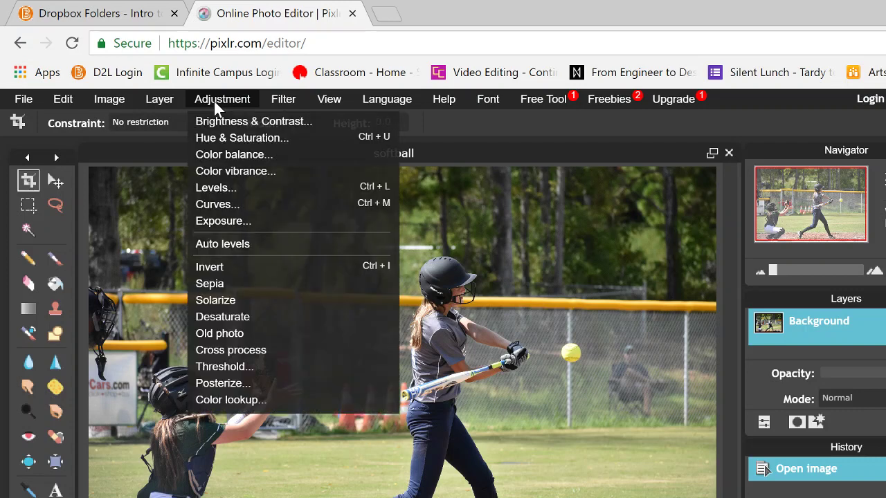
click(219, 187)
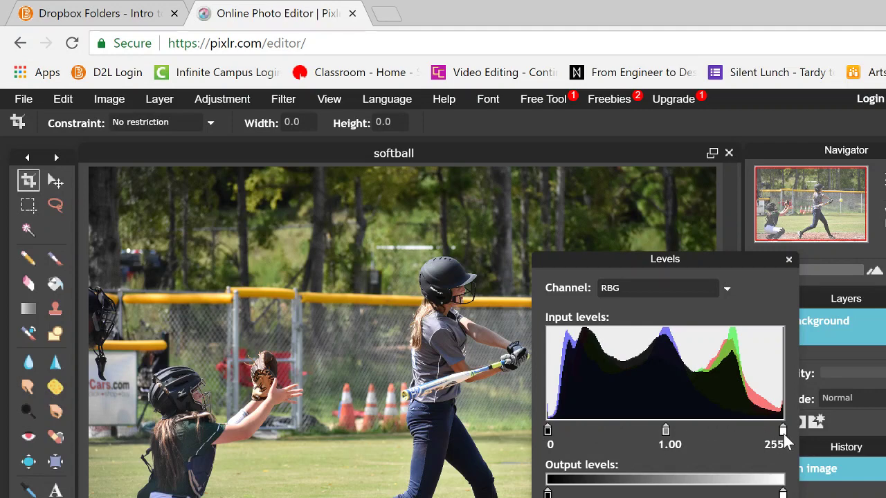
drag(783, 430, 803, 426)
drag(549, 438, 635, 440)
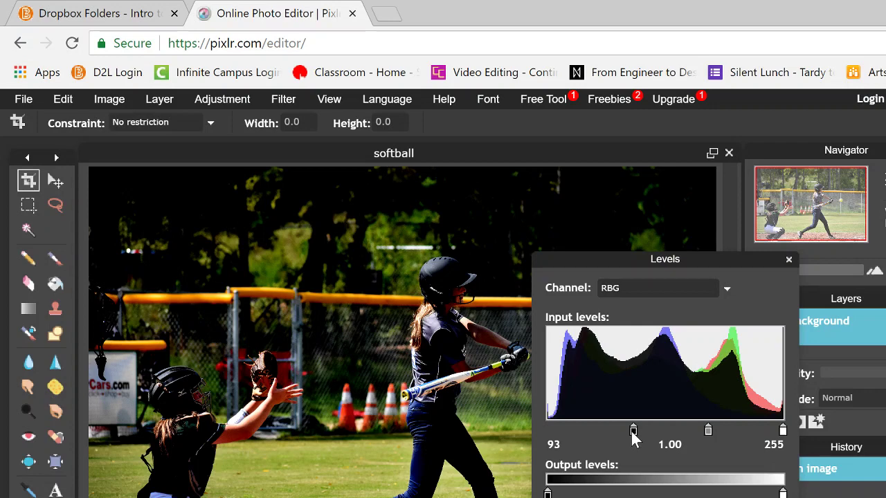
drag(605, 429, 537, 430)
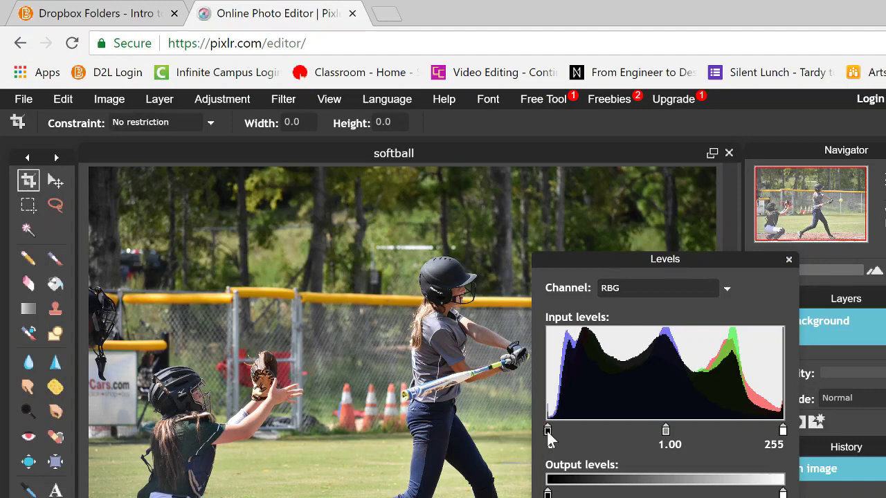
drag(547, 433, 576, 431)
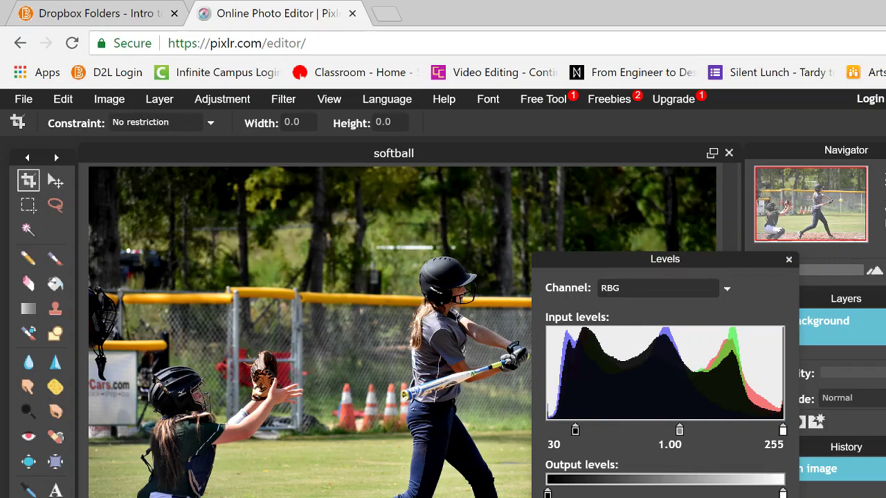
key(Return)
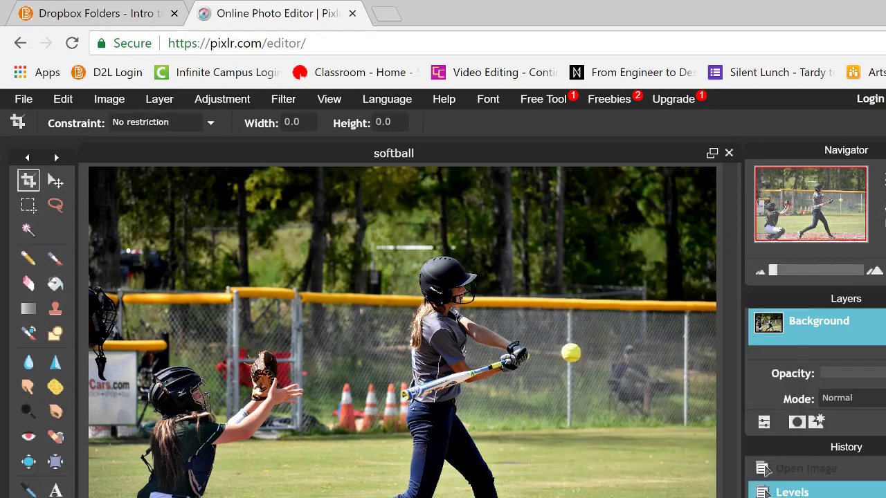
- Compare the softball photo before and after the Levels adjustment by repeatedly undoing and redoing it, ending with it applied
click(766, 471)
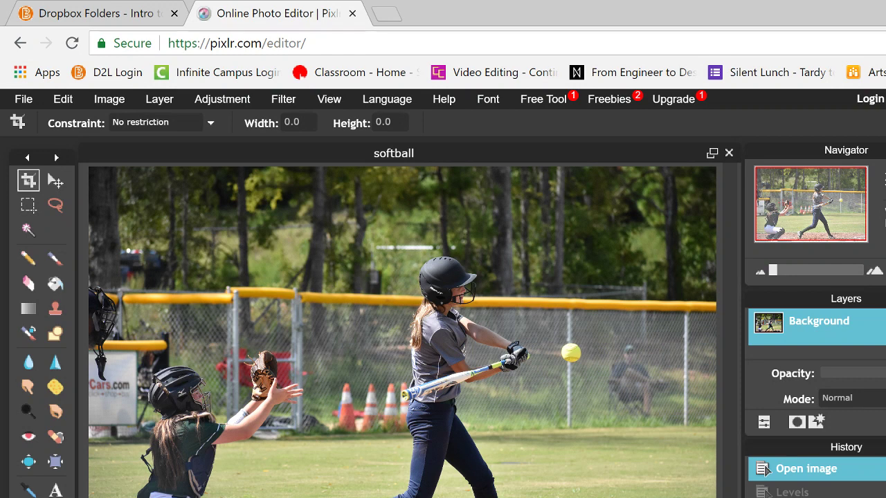
click(62, 101)
click(302, 333)
key(ctrl+y)
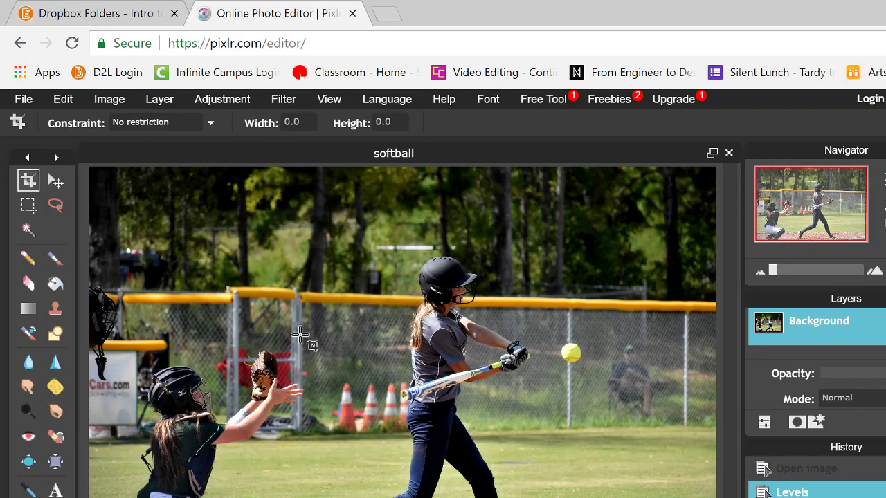
key(ctrl+z)
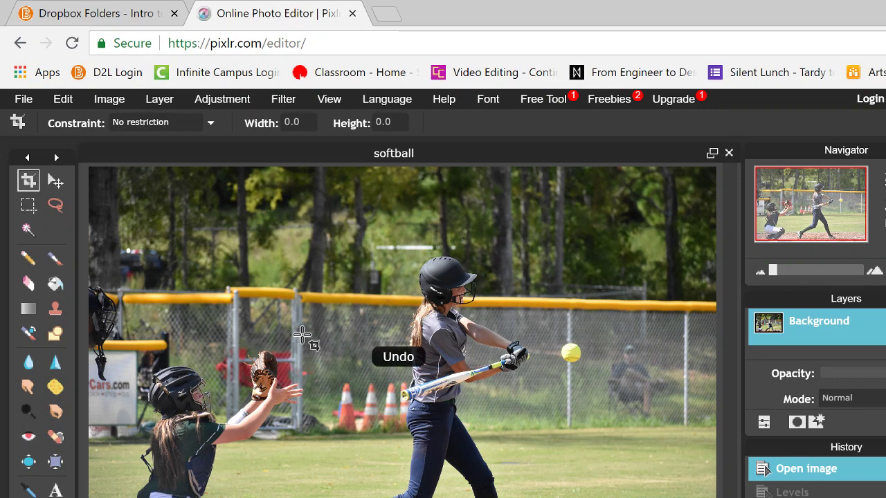
key(ctrl+y)
key(ctrl+y)
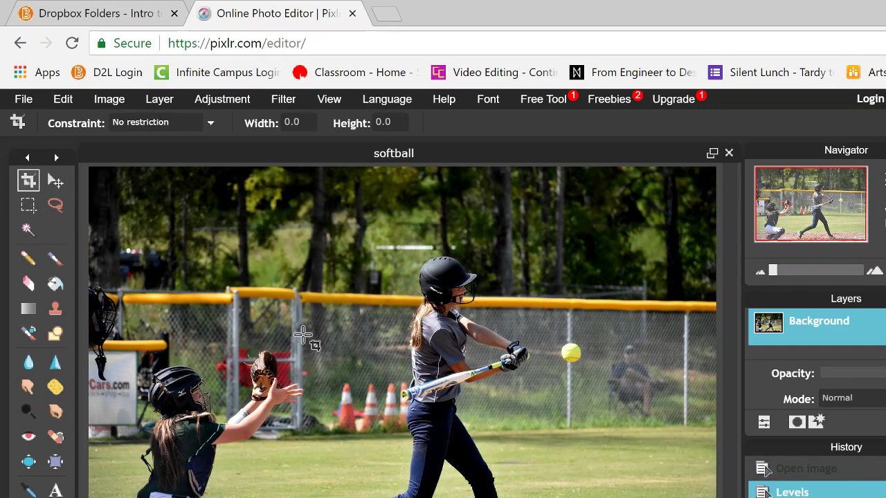
key(ctrl+z)
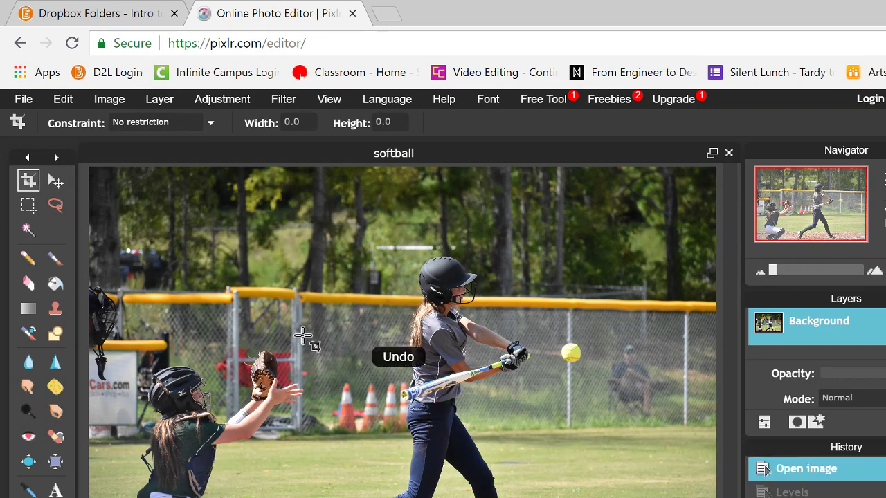
key(ctrl+y)
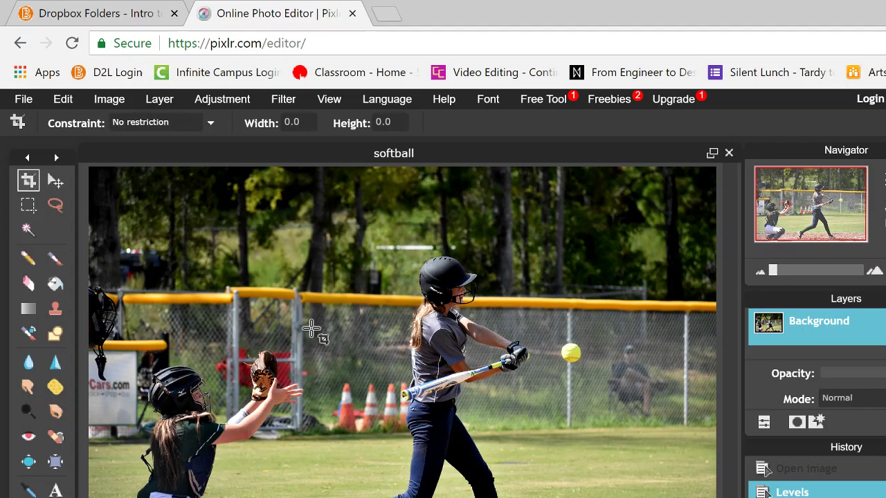
- Try darkening the softball photo to a brightness of -17 with Brightness & Contrast
click(120, 103)
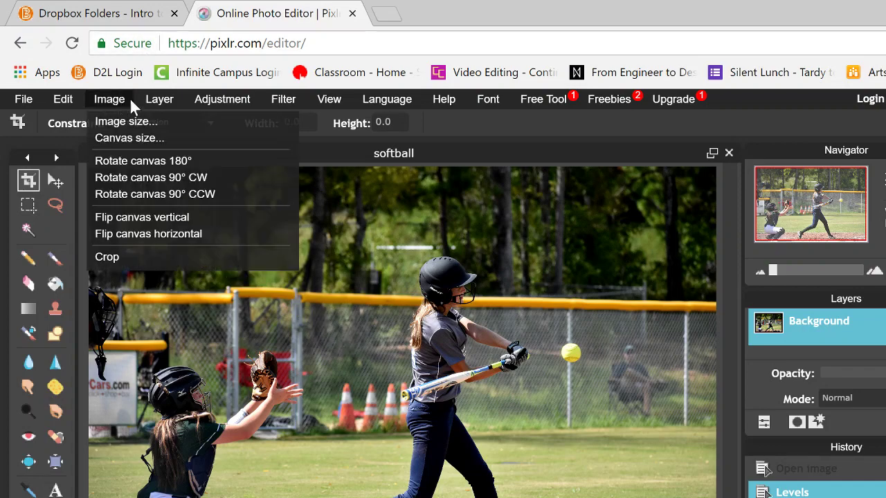
mouse_move(218, 99)
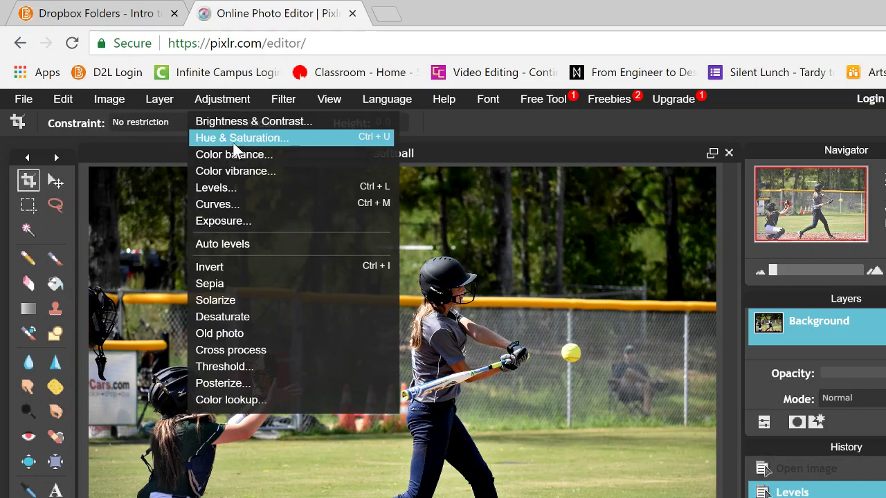
click(234, 124)
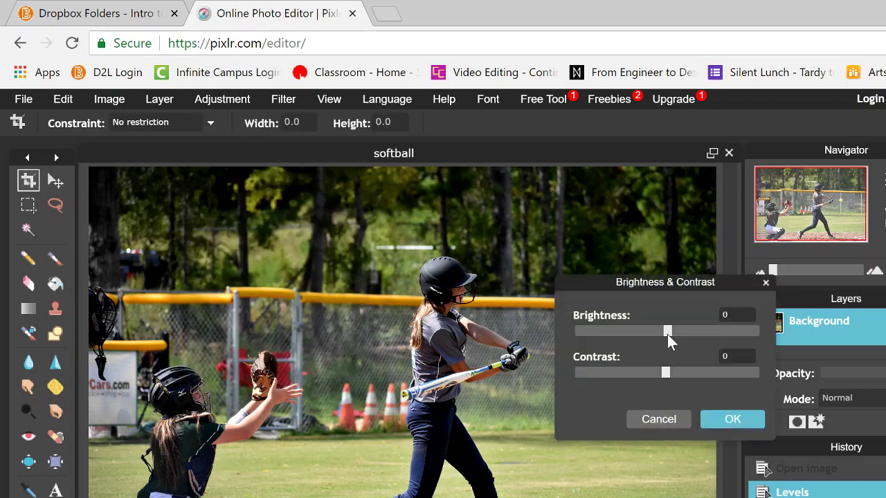
mouse_move(668, 334)
mouse_down()
mouse_move(764, 347)
mouse_move(739, 329)
mouse_move(590, 322)
mouse_move(560, 331)
mouse_move(573, 317)
mouse_move(650, 335)
mouse_up()
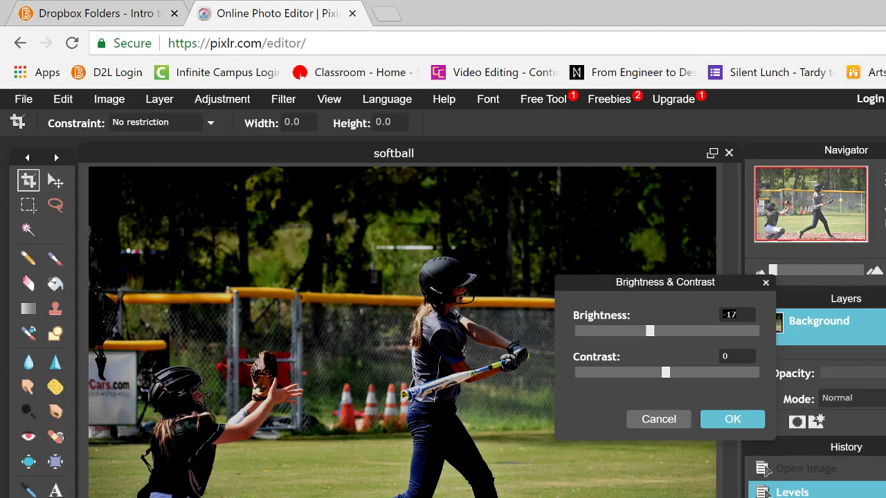
key(Return)
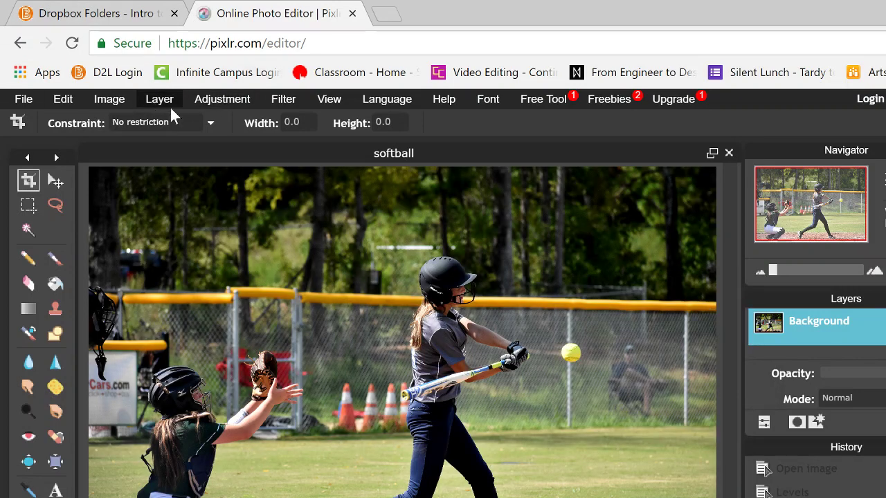
- Set the softball photo's contrast to 15 with Brightness & Contrast, and compare the edited photo with the originally opened image
click(236, 102)
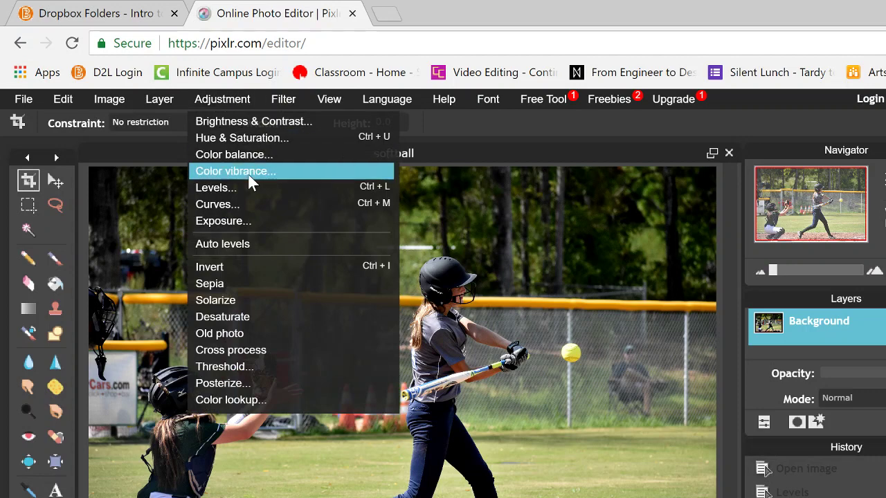
click(243, 121)
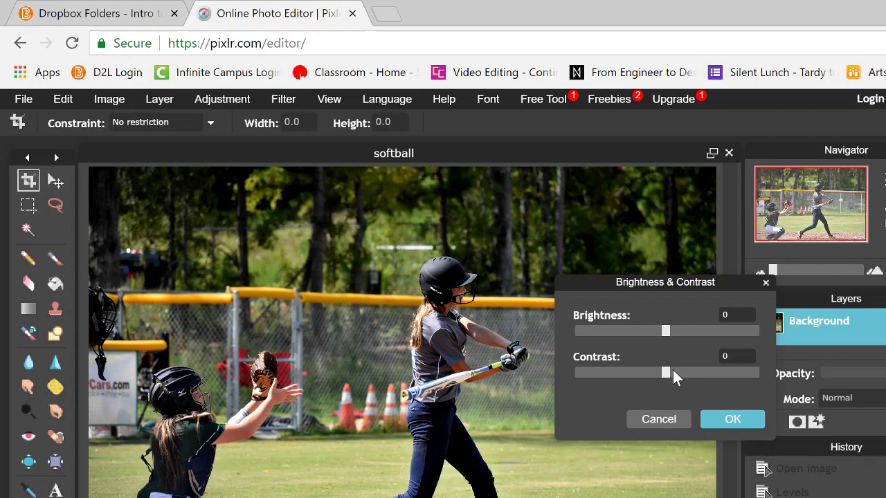
drag(669, 376, 772, 370)
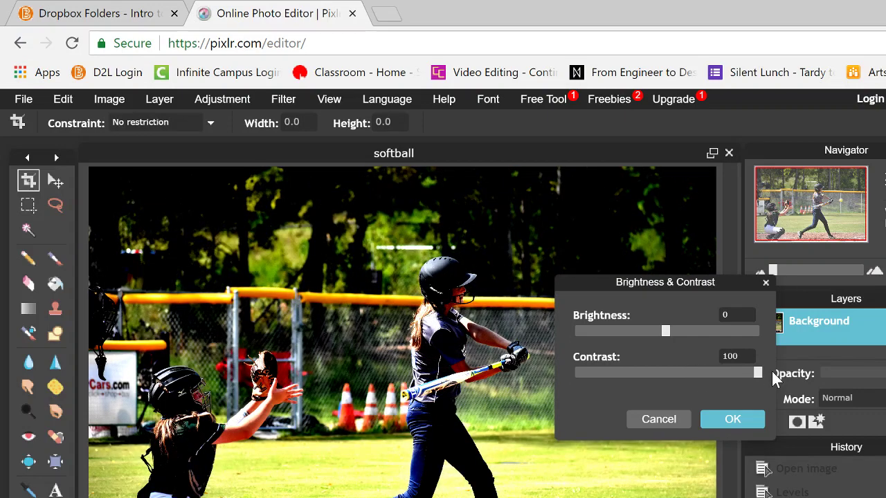
drag(772, 371, 681, 373)
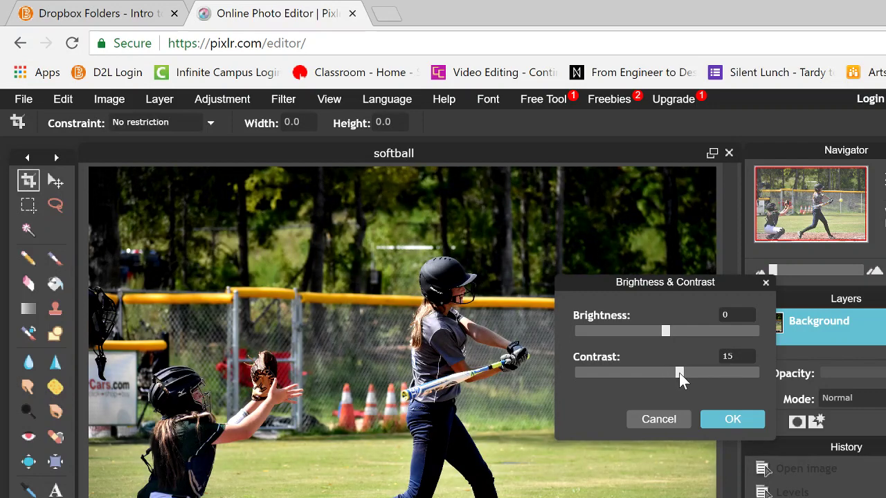
click(727, 419)
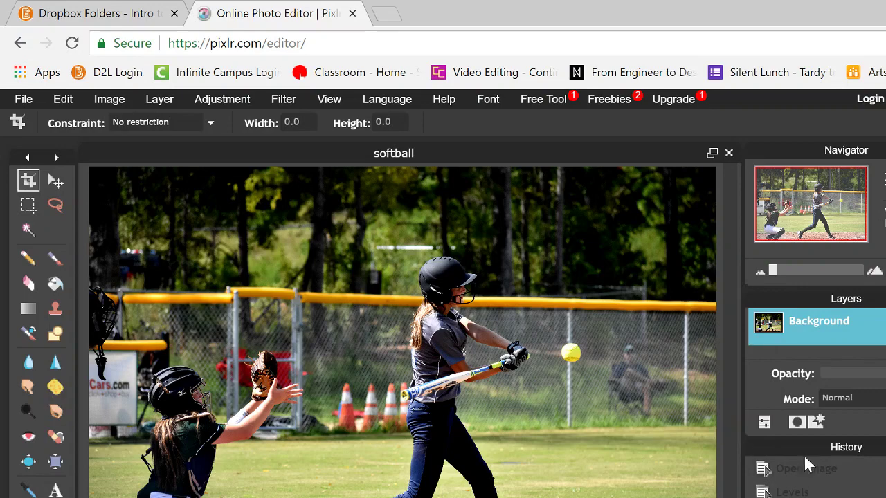
click(804, 475)
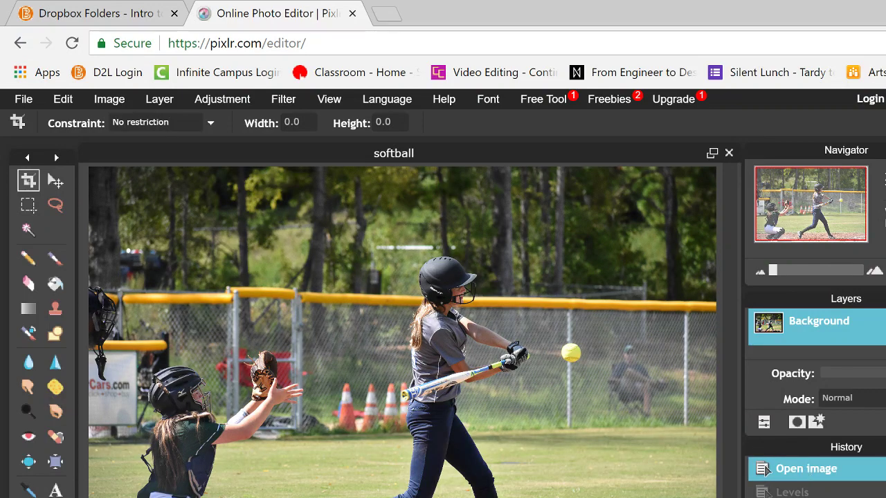
click(766, 492)
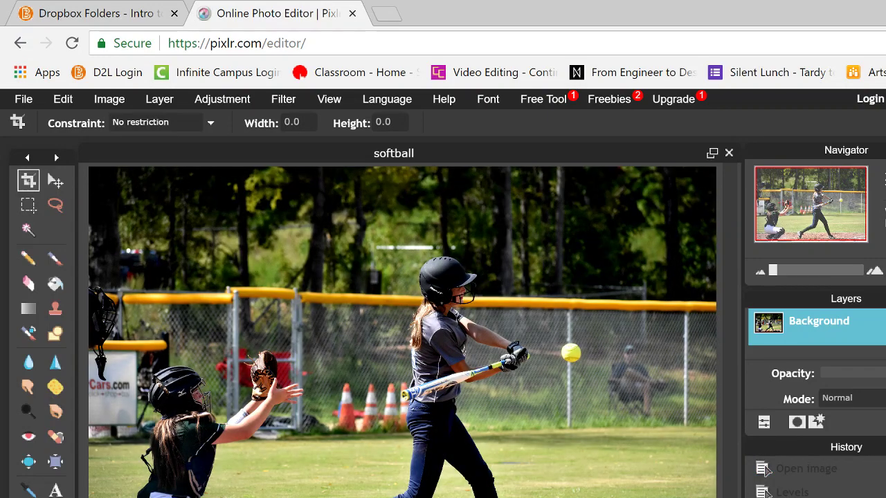
- Compare the softball photo's Levels state with the originally opened image through the edit history
click(766, 492)
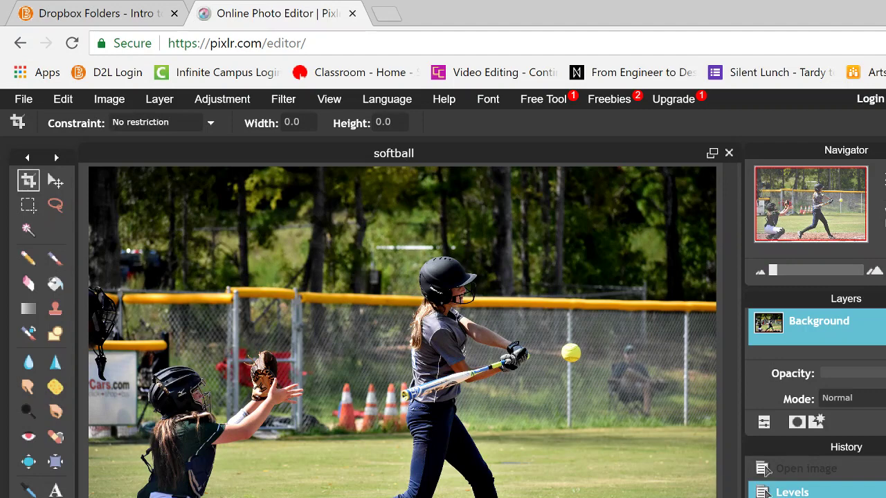
click(766, 471)
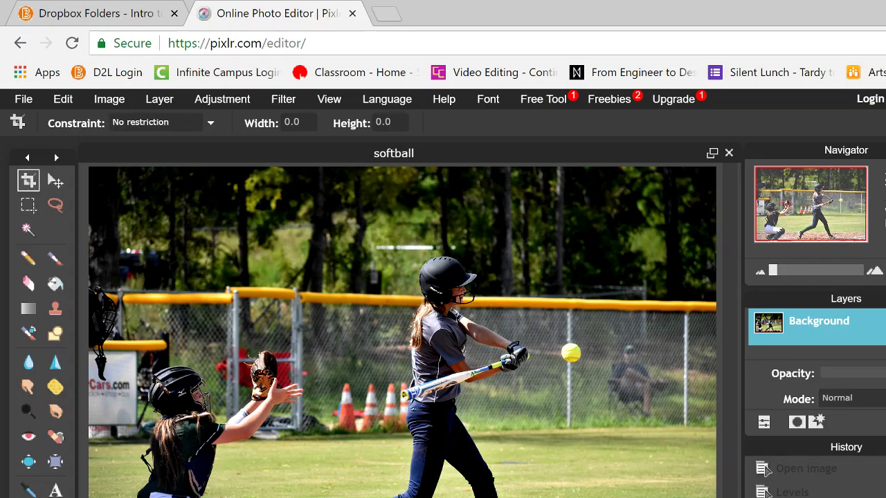
- Add a new empty layer above the Background of the softball photo
click(149, 104)
click(146, 118)
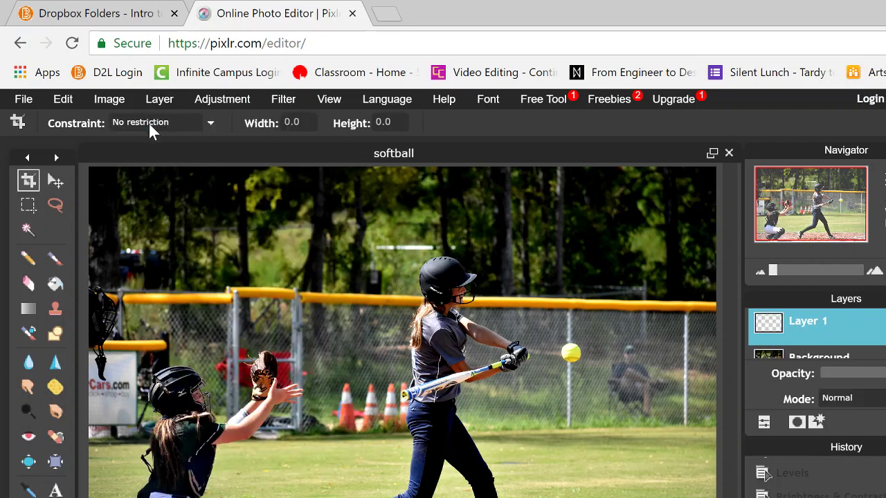
- Try filling the whole new layer with a fully saturated bright red using the Paint Bucket
click(55, 285)
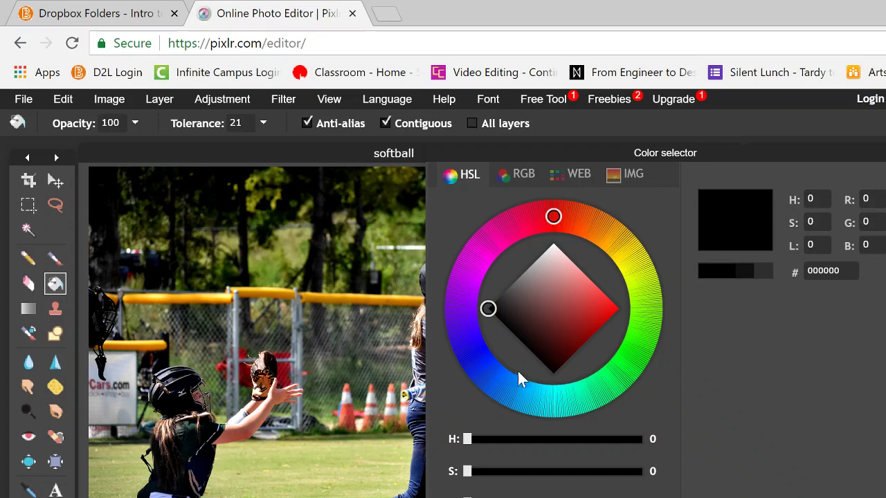
click(481, 369)
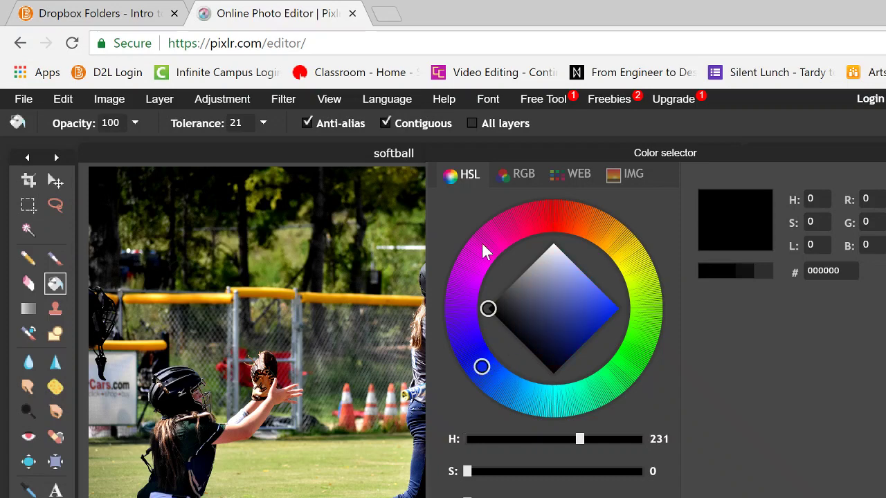
mouse_move(527, 210)
mouse_down()
mouse_move(470, 291)
mouse_move(465, 371)
mouse_move(486, 387)
mouse_move(482, 262)
mouse_move(543, 216)
mouse_move(601, 251)
mouse_move(639, 371)
mouse_move(572, 166)
mouse_move(492, 265)
mouse_move(582, 263)
mouse_move(613, 277)
mouse_move(489, 280)
mouse_move(497, 400)
mouse_move(618, 348)
mouse_up()
mouse_move(616, 291)
mouse_down()
mouse_move(563, 201)
mouse_move(468, 354)
mouse_move(616, 248)
mouse_move(623, 326)
mouse_move(566, 375)
mouse_move(494, 360)
mouse_move(490, 401)
mouse_move(638, 299)
mouse_move(606, 232)
mouse_move(569, 217)
mouse_up()
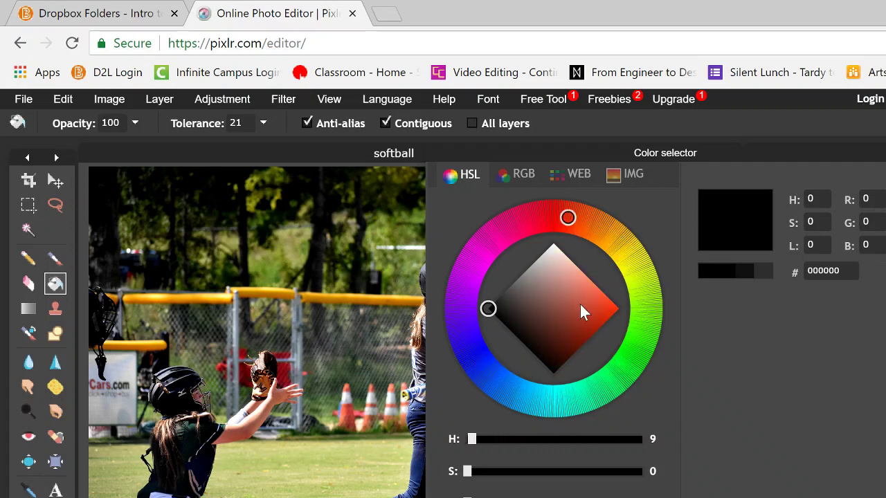
mouse_move(580, 304)
mouse_down()
mouse_move(602, 320)
mouse_move(626, 310)
mouse_up()
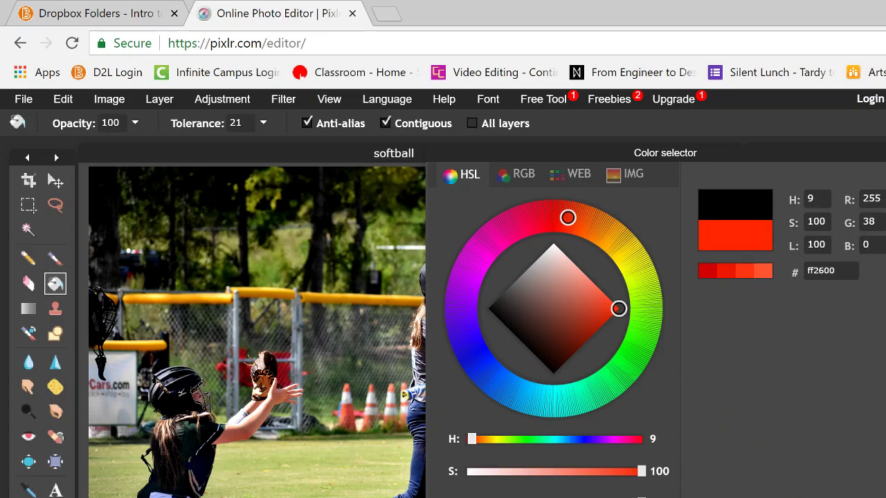
click(819, 493)
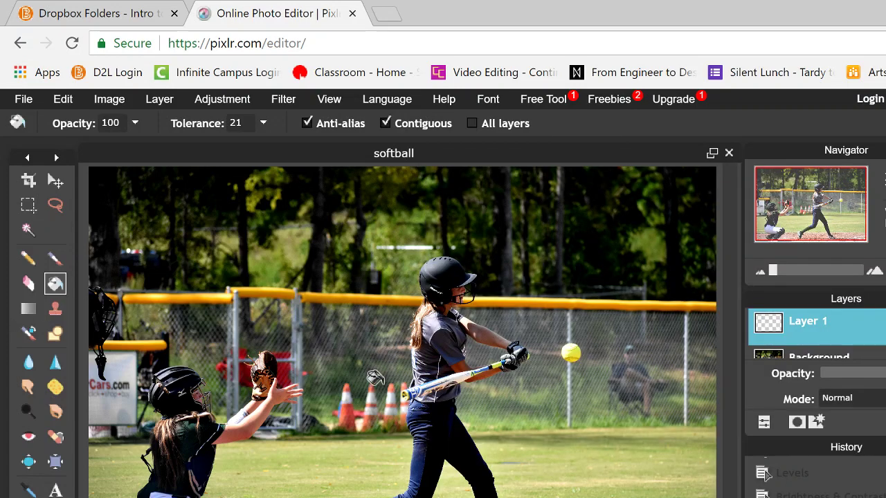
click(375, 379)
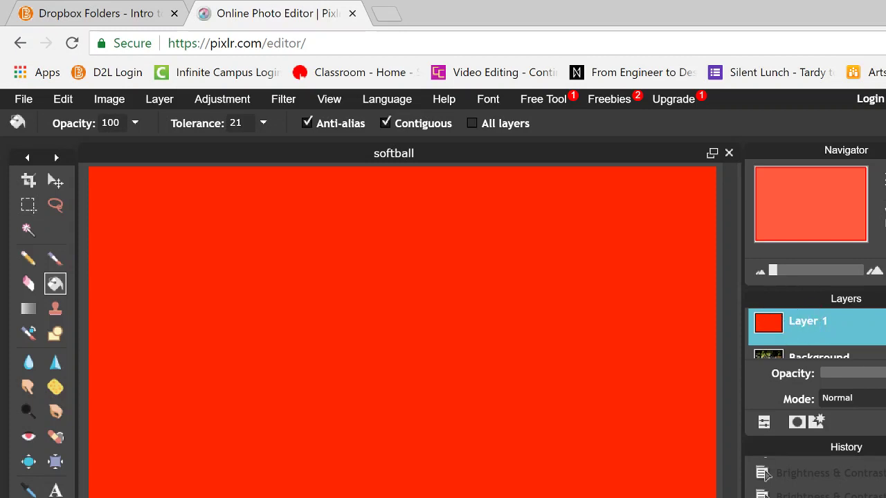
- Compare the photo without and with the red fill, and lower Layer 1's opacity to a faint red tint
click(766, 475)
key(ctrl+y)
drag(884, 374, 835, 378)
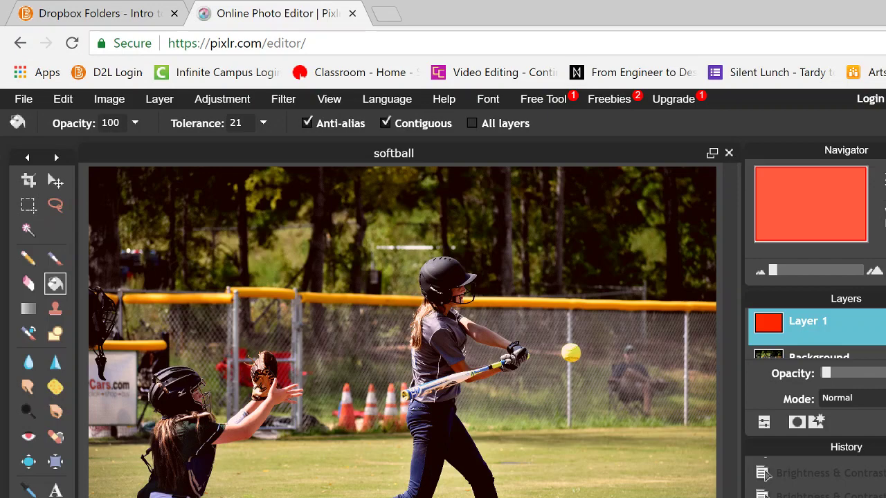
- Undo the red fill, try filling Layer 1 with blue 0004ff instead, and undo that fill
key(ctrl+z)
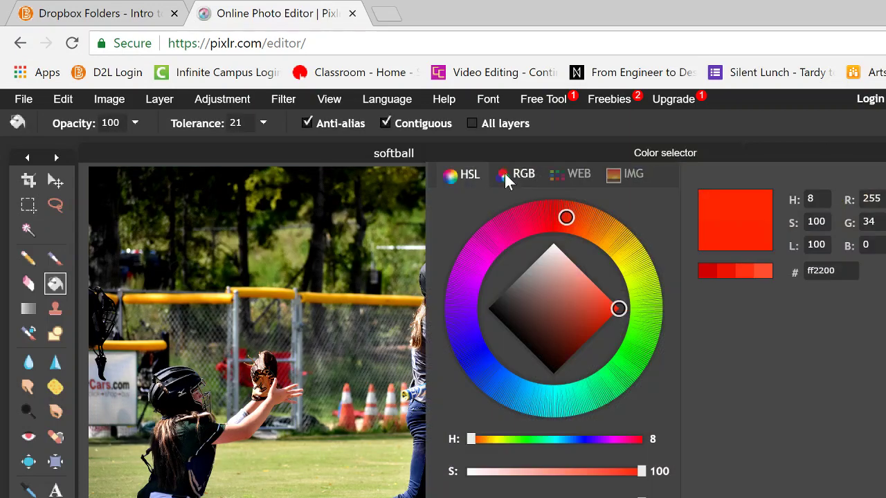
click(464, 365)
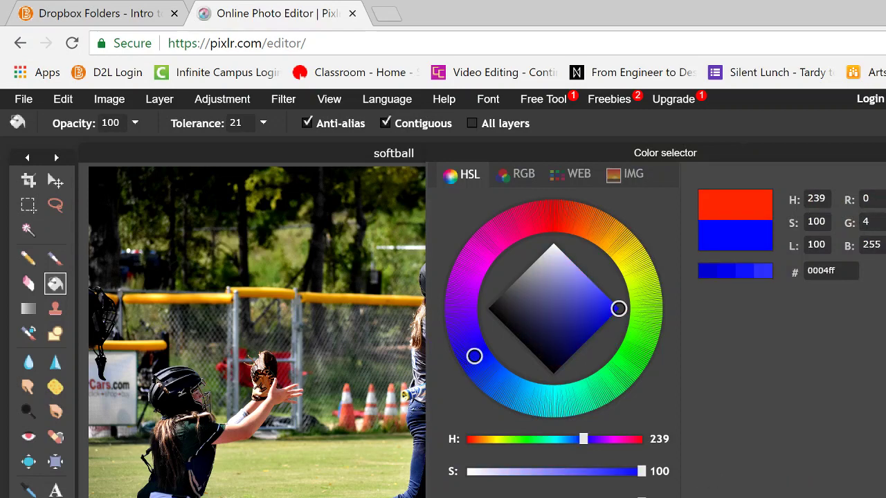
key(Return)
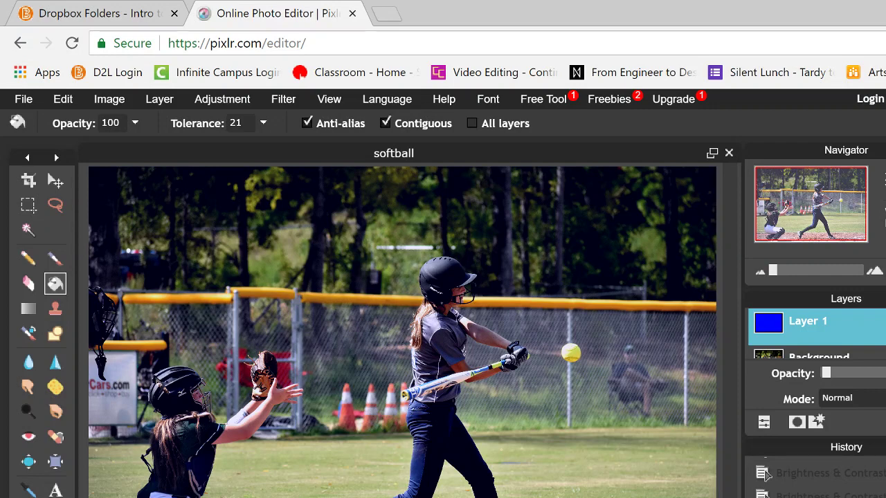
key(ctrl+z)
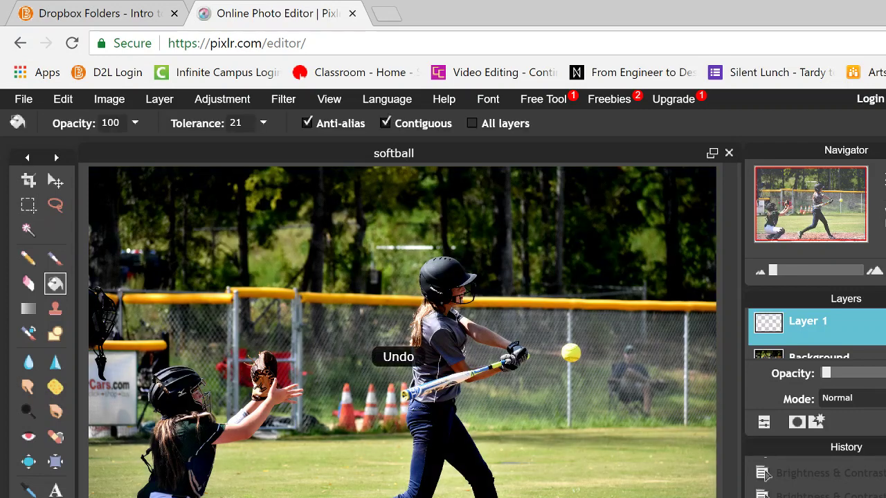
- Choose the black-to-white preset for the Gradient tool and change its black start colour to light blue
click(32, 313)
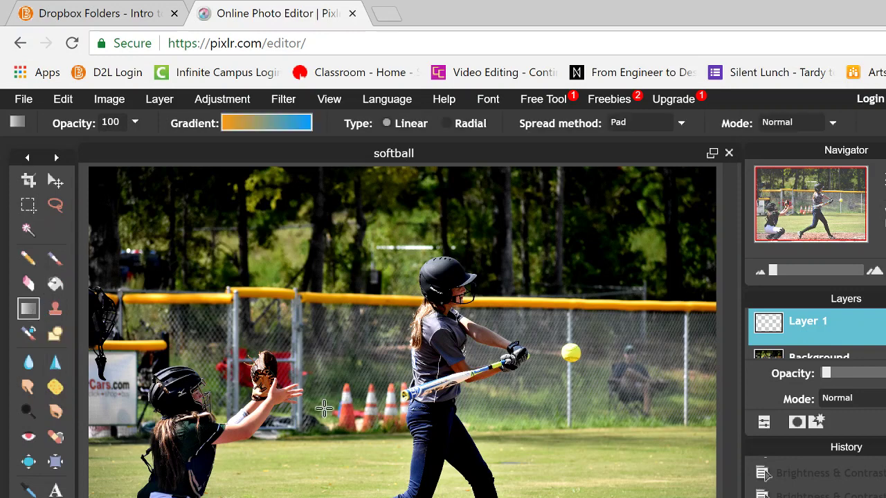
click(252, 123)
click(246, 277)
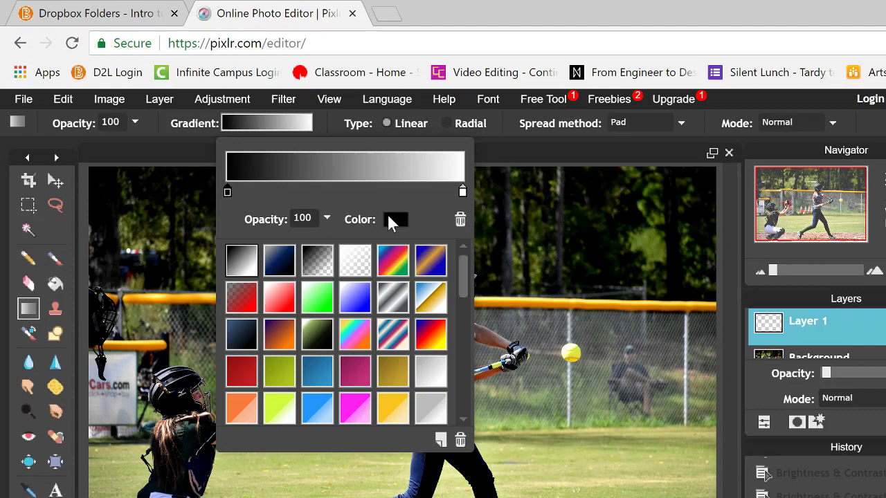
click(393, 219)
mouse_move(483, 368)
mouse_down()
mouse_move(475, 351)
mouse_move(516, 394)
mouse_move(496, 352)
mouse_move(582, 214)
mouse_move(533, 224)
mouse_move(497, 368)
mouse_move(505, 388)
mouse_move(532, 399)
mouse_up()
mouse_move(543, 292)
mouse_down()
mouse_move(595, 294)
mouse_move(623, 320)
mouse_up()
key(Return)
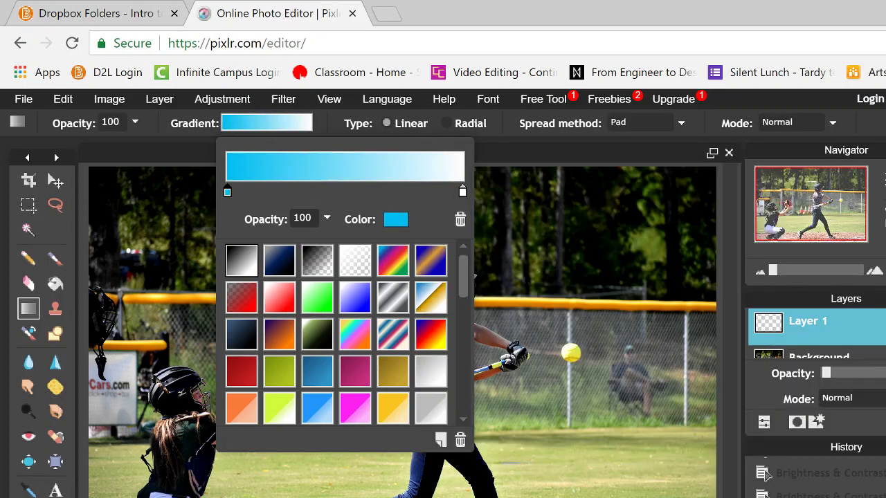
- Change the gradient's white end colour to orange ff9a26
click(463, 192)
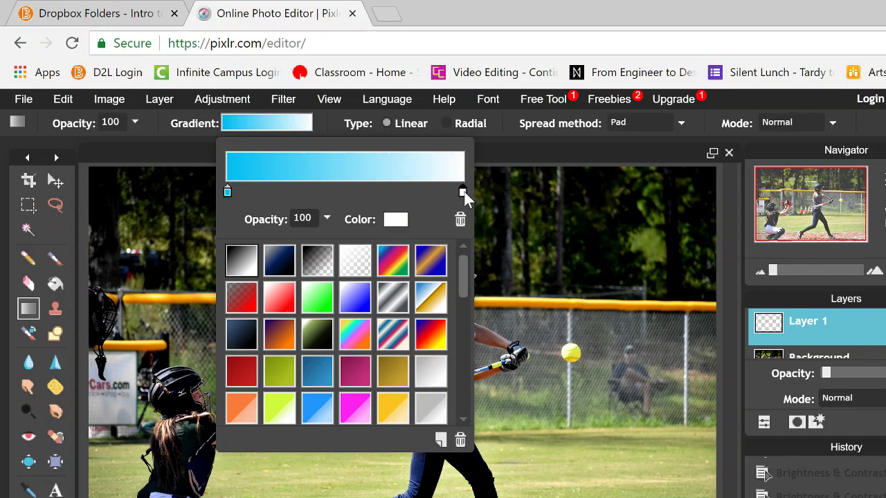
click(395, 220)
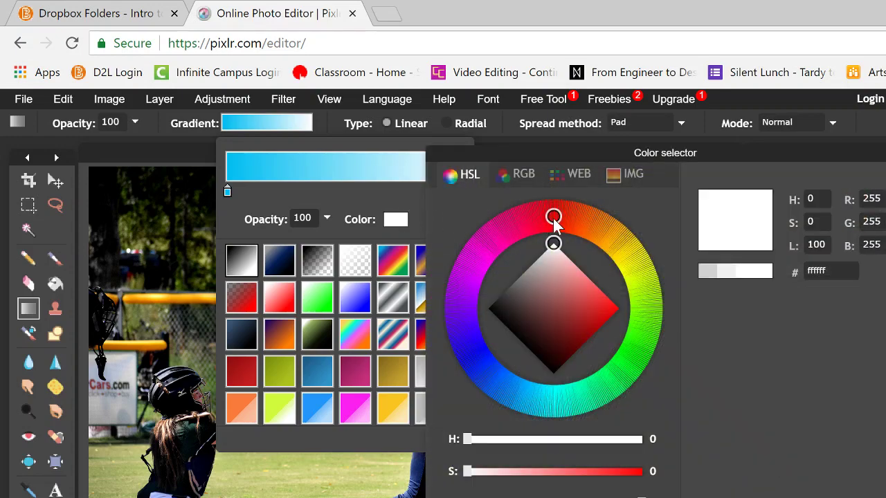
drag(554, 218, 587, 223)
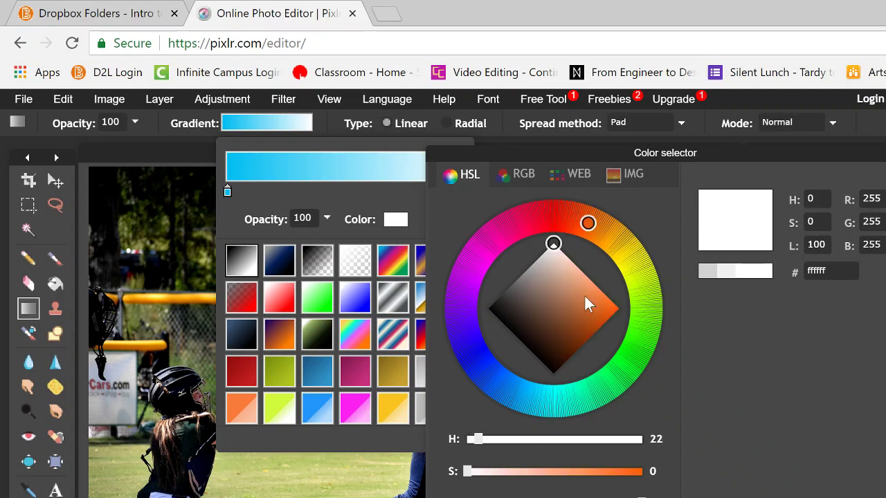
mouse_move(588, 303)
mouse_down()
mouse_move(607, 312)
mouse_move(608, 273)
mouse_up()
drag(595, 231, 603, 231)
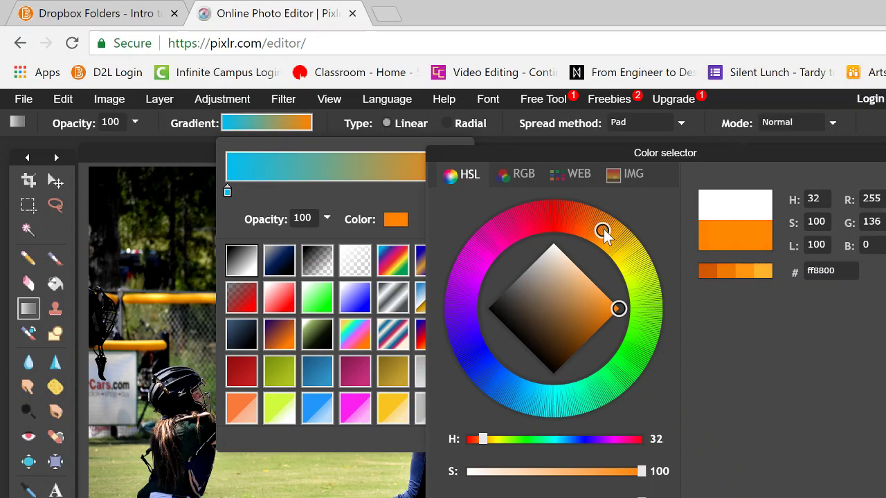
mouse_move(617, 309)
mouse_down()
mouse_move(610, 303)
mouse_move(634, 325)
mouse_up()
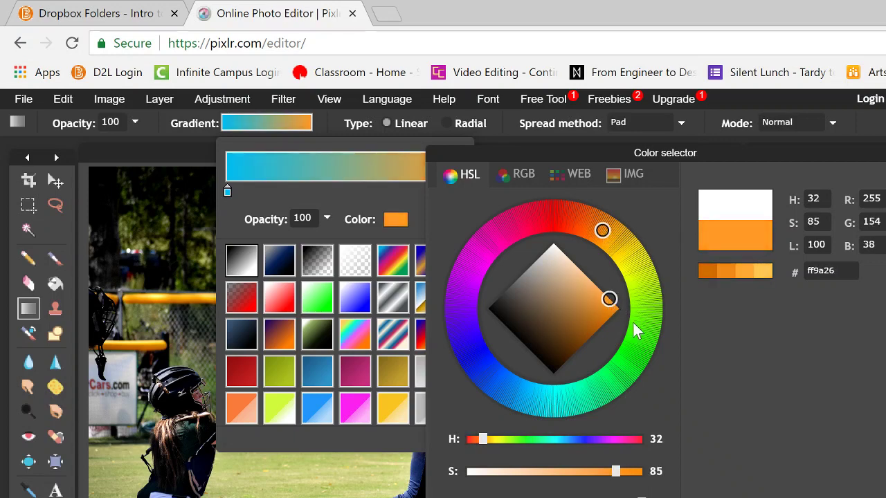
click(805, 483)
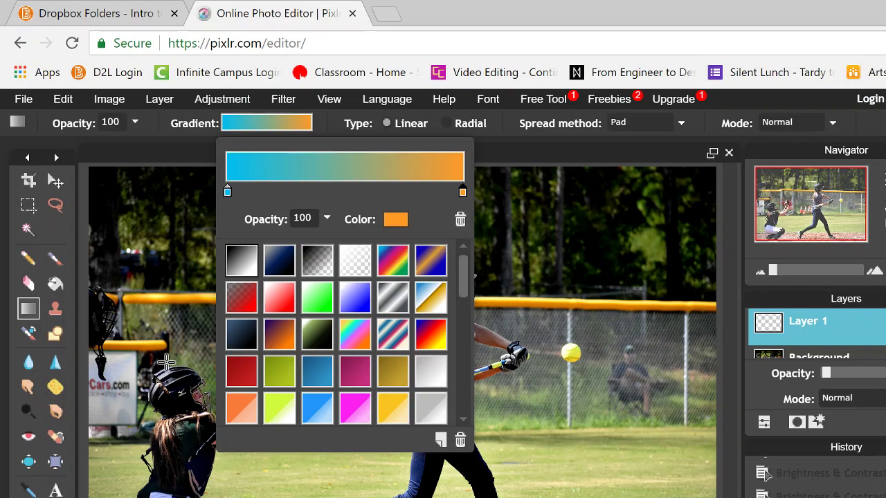
- Restore Layer 1 to full opacity and draw the gradient in several directions, ending with blue at its lower left and orange at its upper right
click(164, 386)
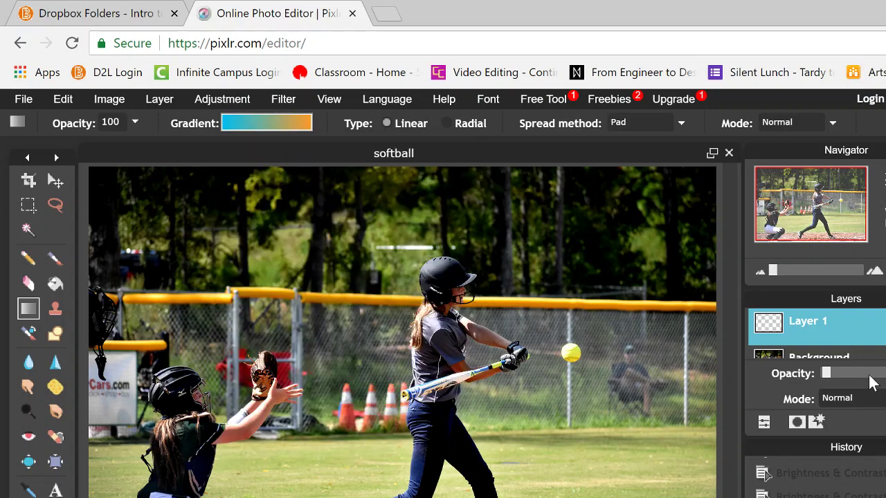
drag(855, 376, 884, 375)
drag(208, 492, 655, 222)
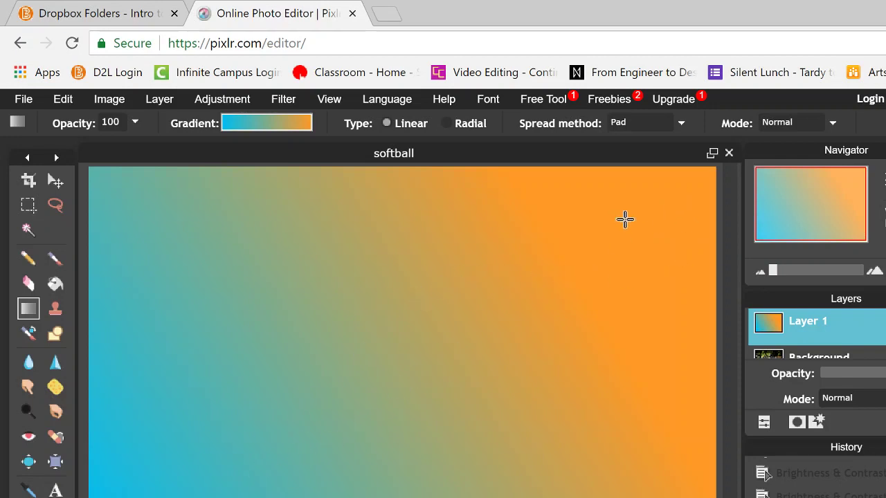
drag(683, 374, 188, 397)
drag(427, 367, 461, 196)
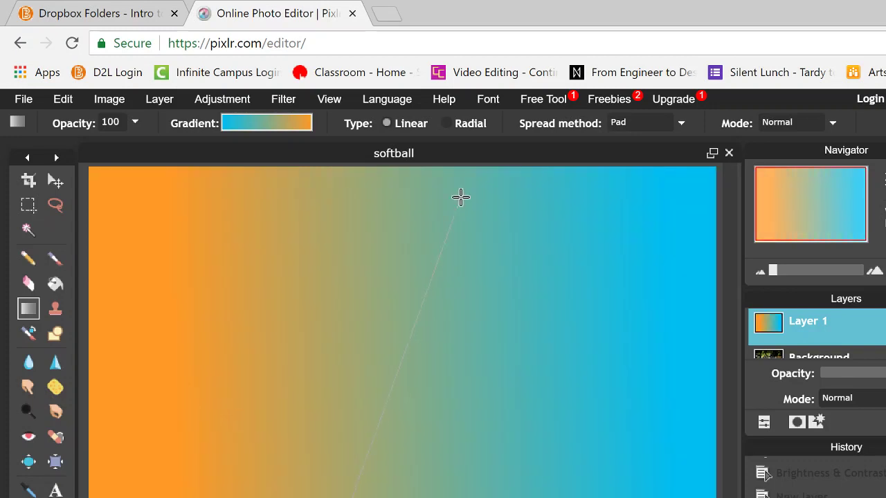
drag(301, 250, 389, 496)
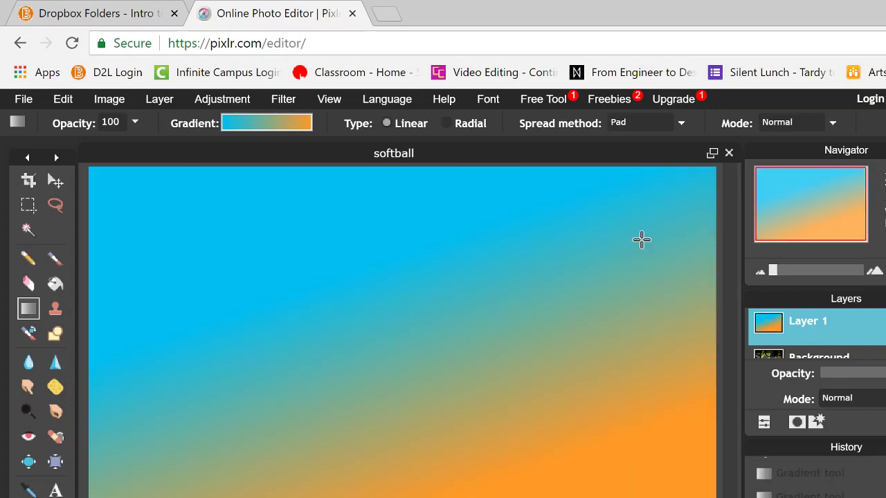
drag(703, 177, 252, 497)
drag(392, 383, 610, 242)
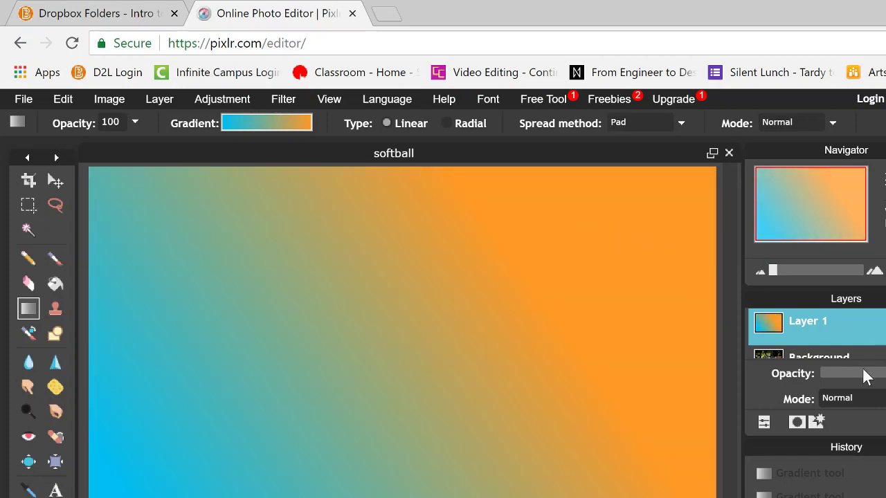
- Lower Layer 1's opacity until the blue-to-orange gradient only lightly tints the softball photo
drag(864, 375, 831, 373)
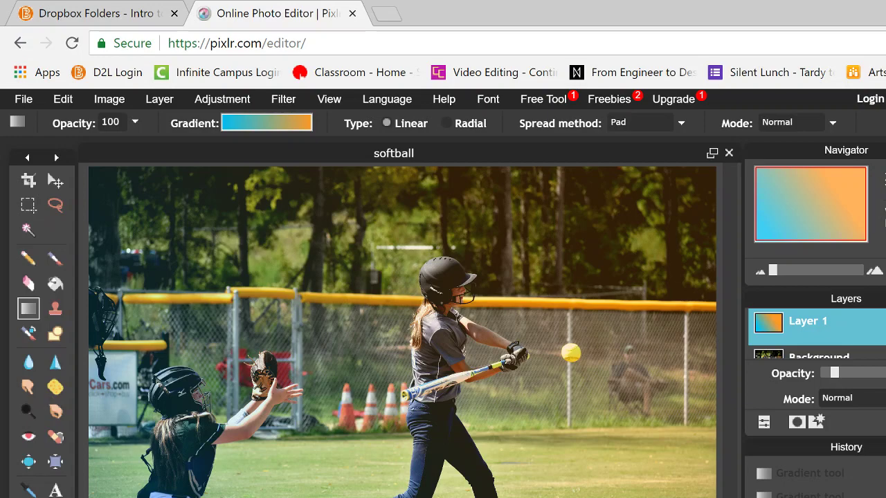
mouse_move(834, 373)
mouse_down()
mouse_move(820, 373)
mouse_move(831, 373)
mouse_up()
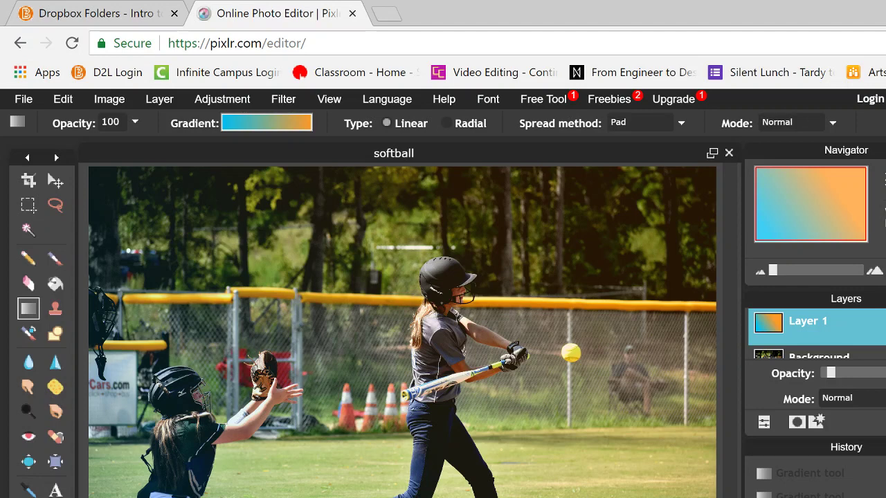
- Compare the gradient-tinted photo with the originally opened image through the edit history, and return to the latest gradient state
scroll(766, 470, up, 3)
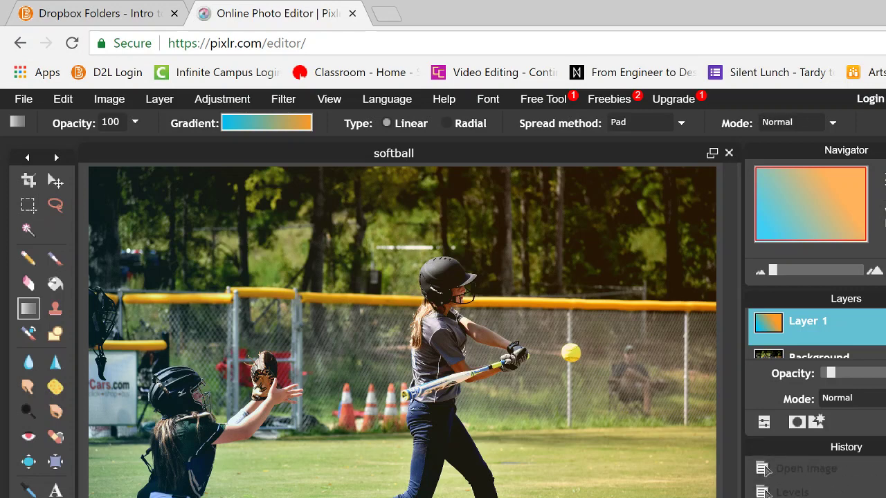
click(766, 471)
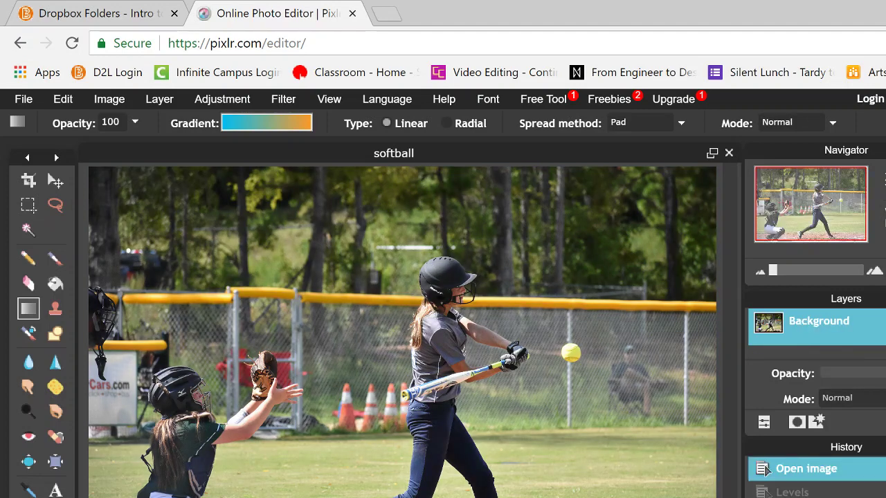
scroll(766, 470, down, 3)
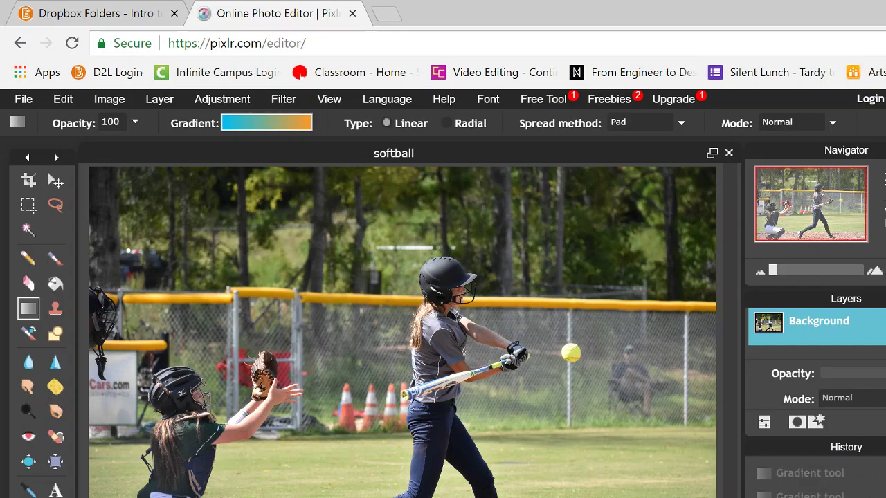
click(810, 472)
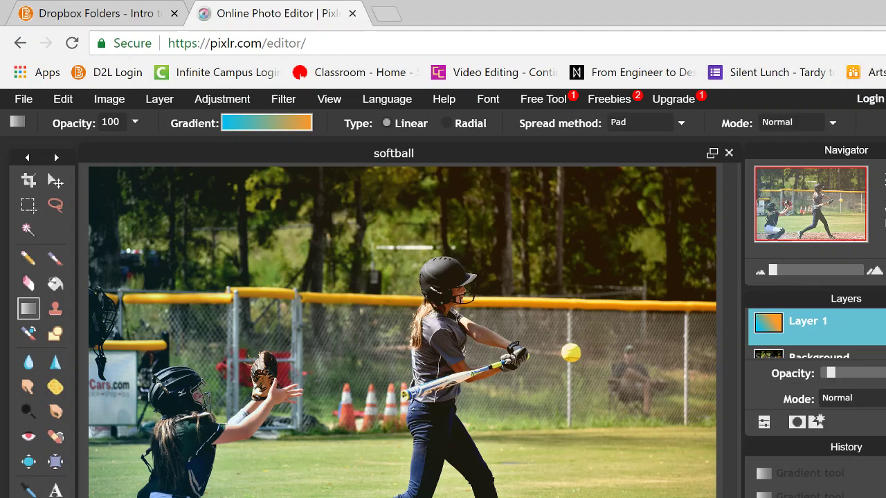
- Add a white text layer with the photographer's surname in Cooper Black and place it in the softball photo's lower left corner
click(56, 490)
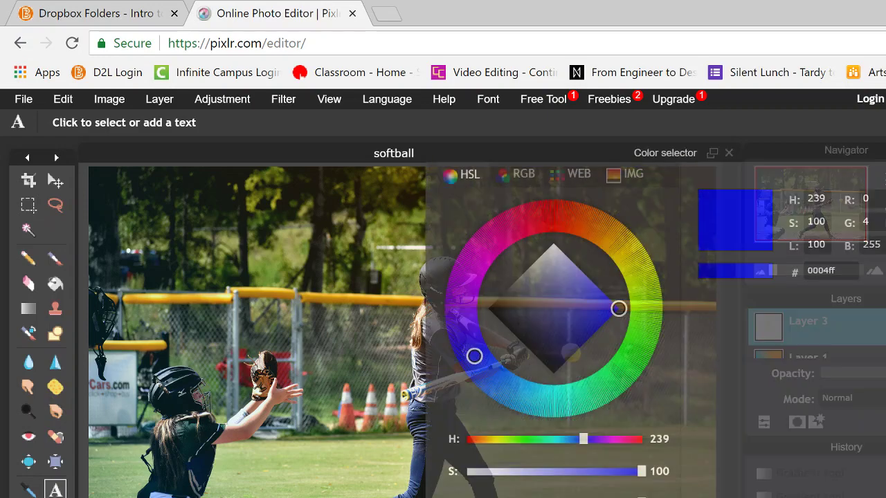
drag(553, 291, 554, 244)
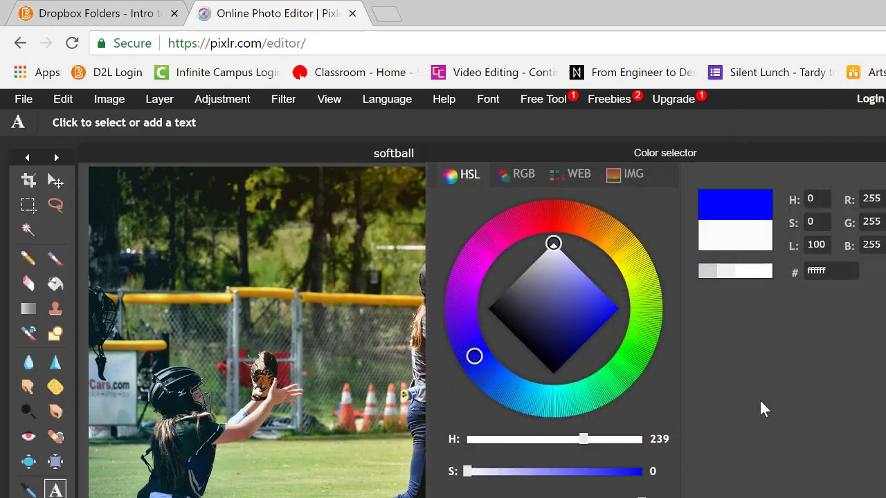
click(761, 410)
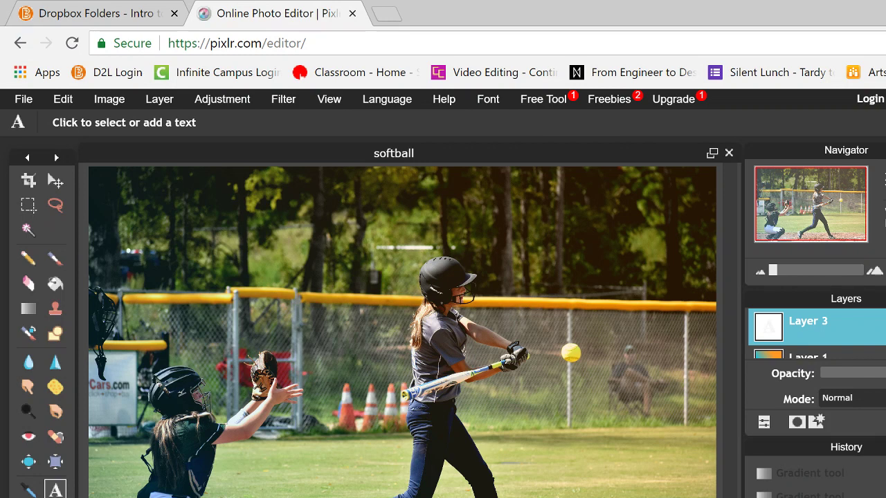
click(524, 358)
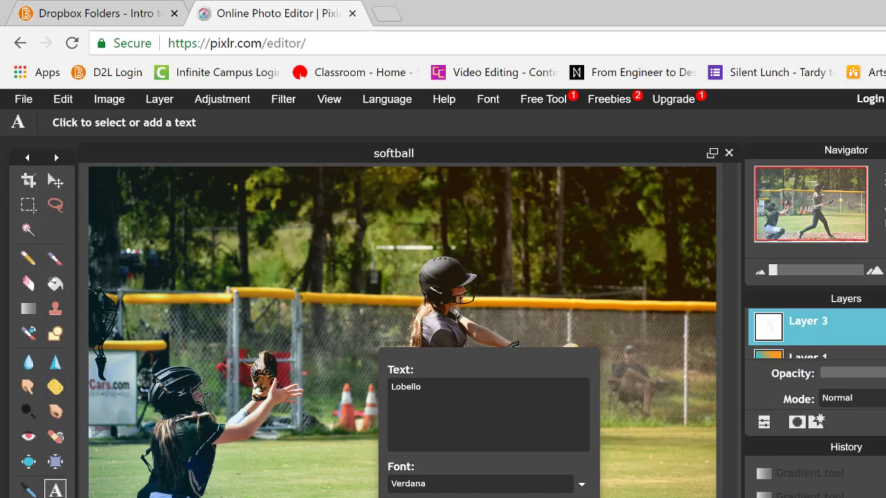
click(516, 486)
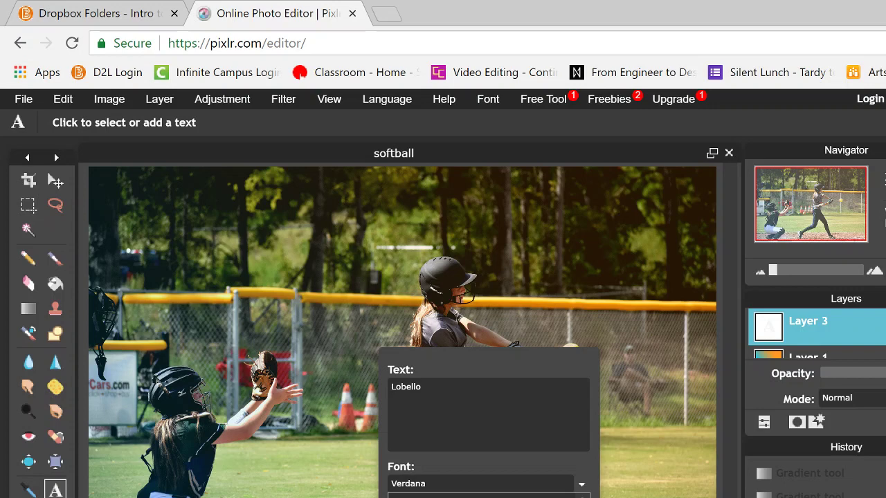
key(Down)
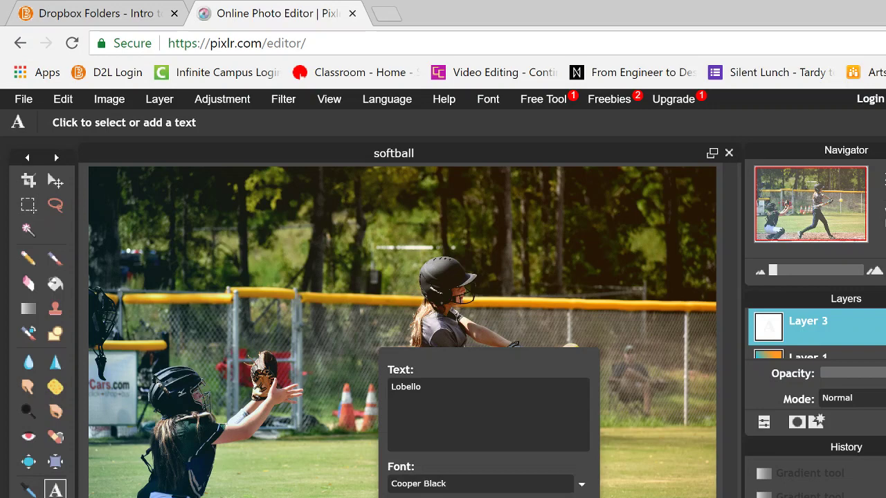
click(415, 495)
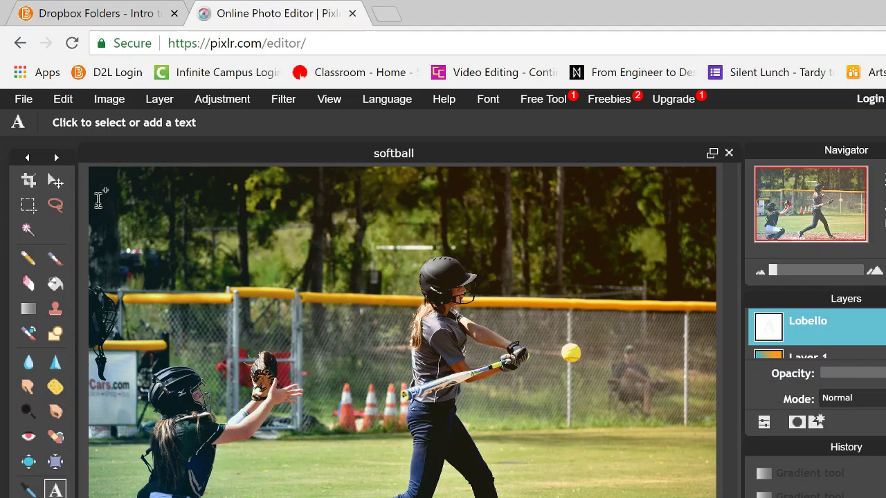
click(54, 182)
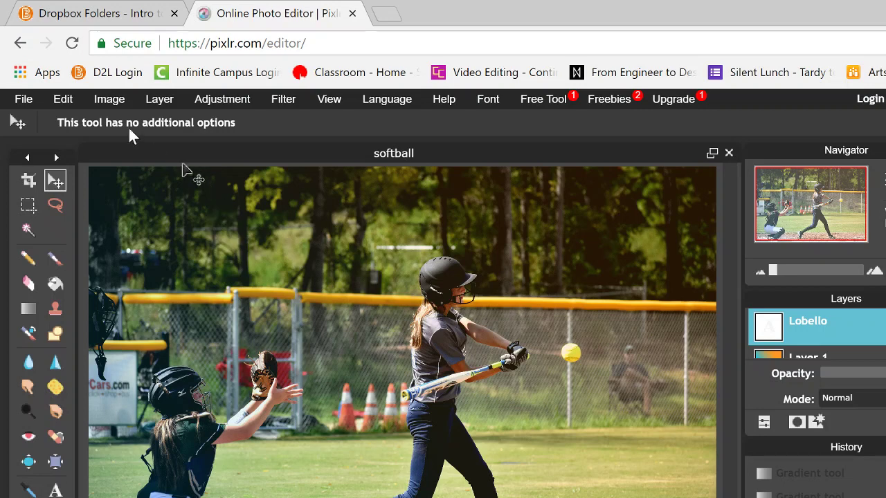
- Save the photo to Downloads as a JPEG at quality 80, named "softball edited" plus the surname, replacing the existing file
click(21, 99)
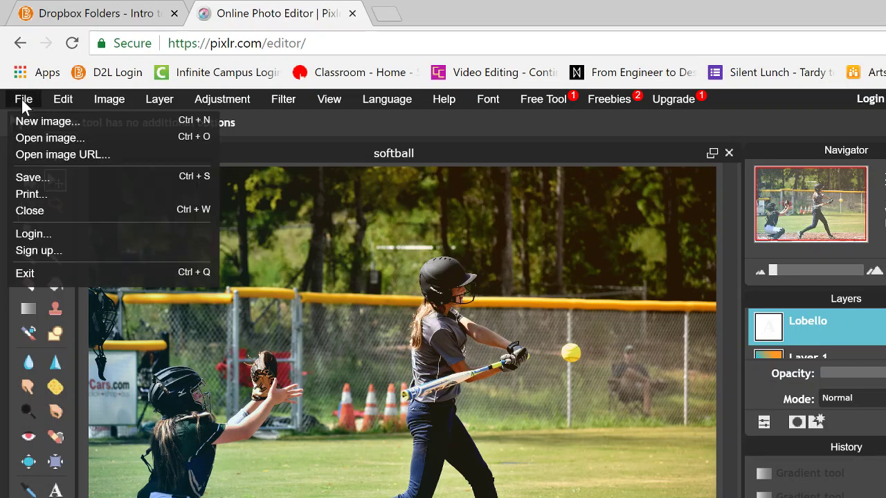
click(31, 174)
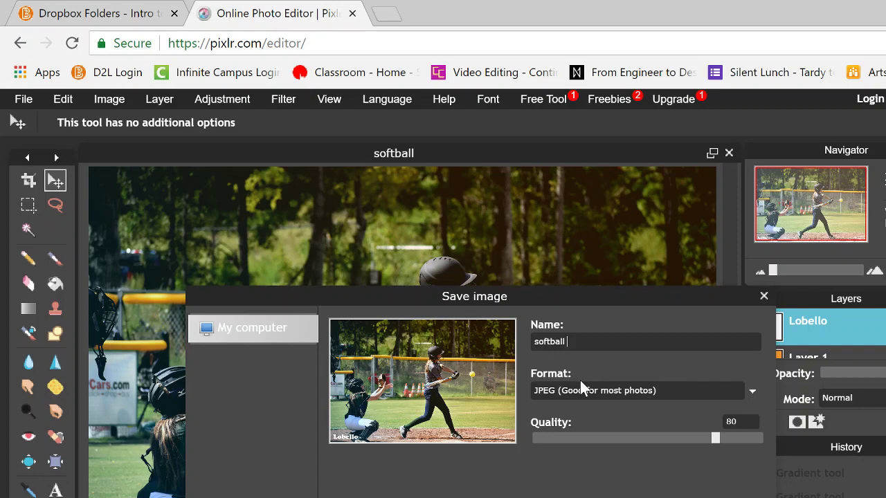
text(edited lobello)
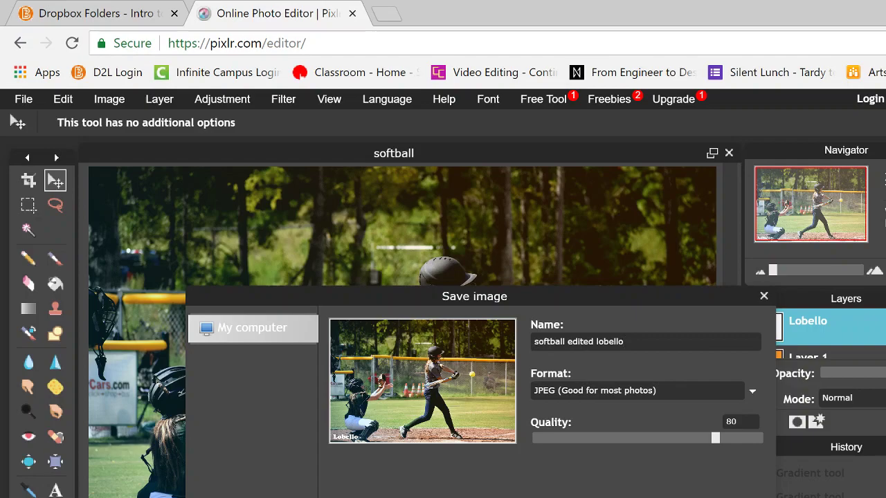
key(Return)
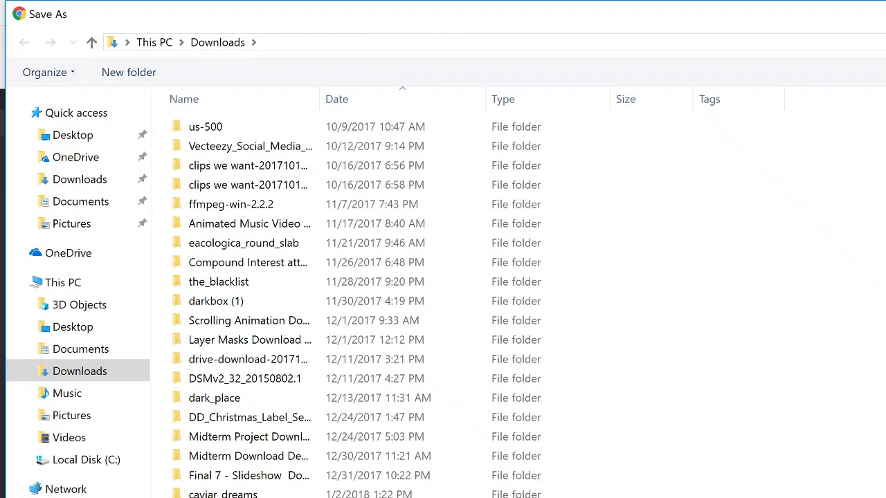
key(Return)
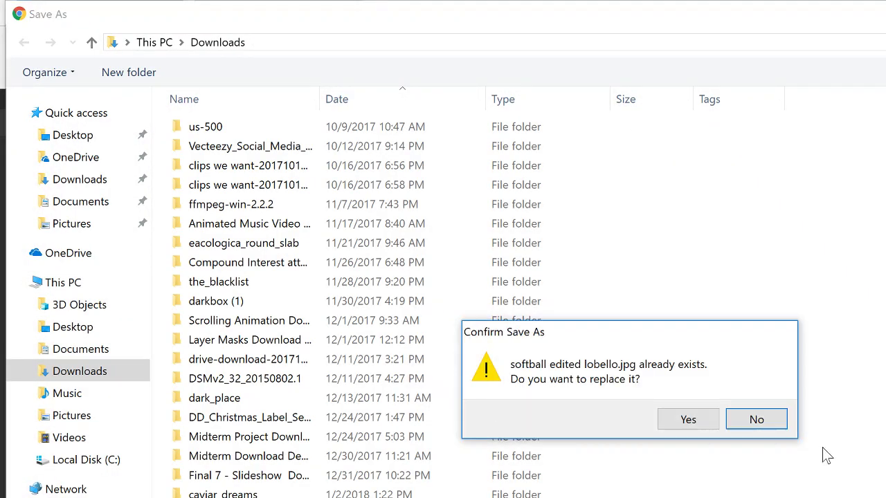
click(665, 422)
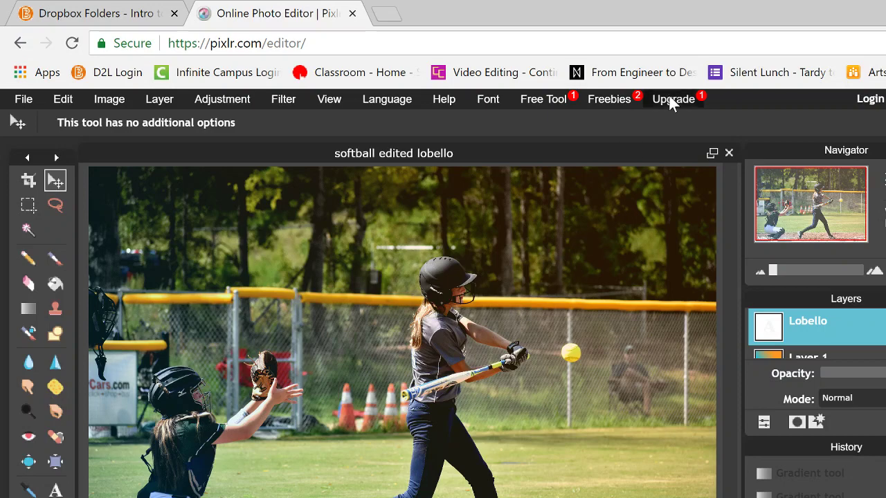
- Save the edited softball photo once more under the same name, and close it while declining a further save
click(729, 154)
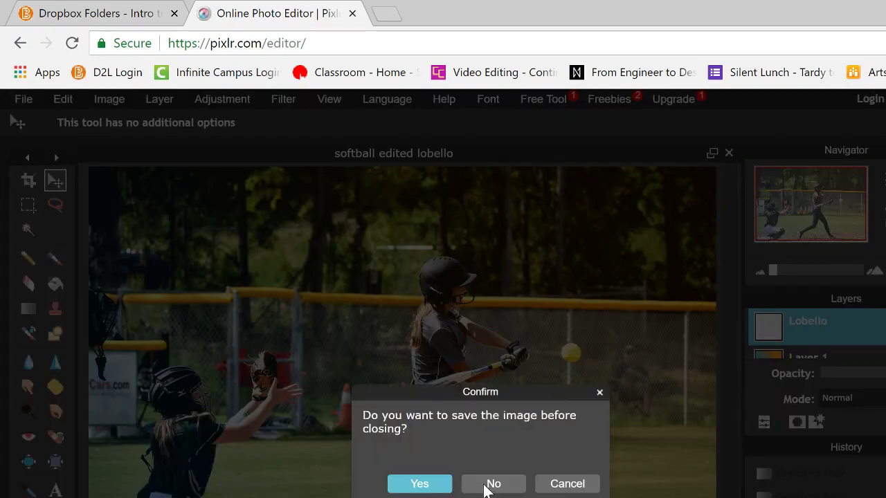
click(419, 483)
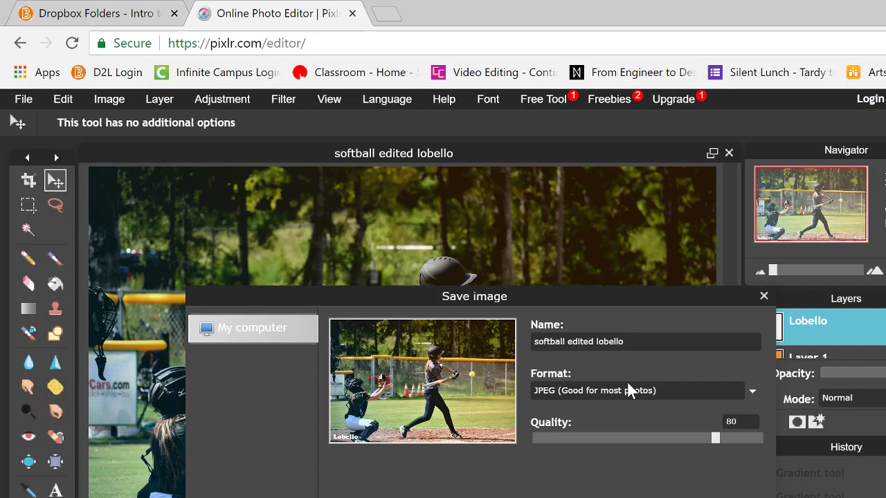
key(Return)
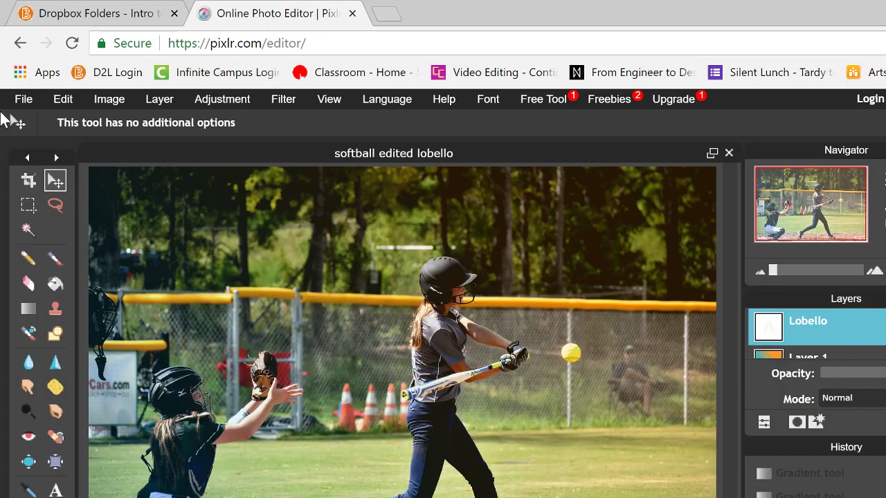
click(728, 152)
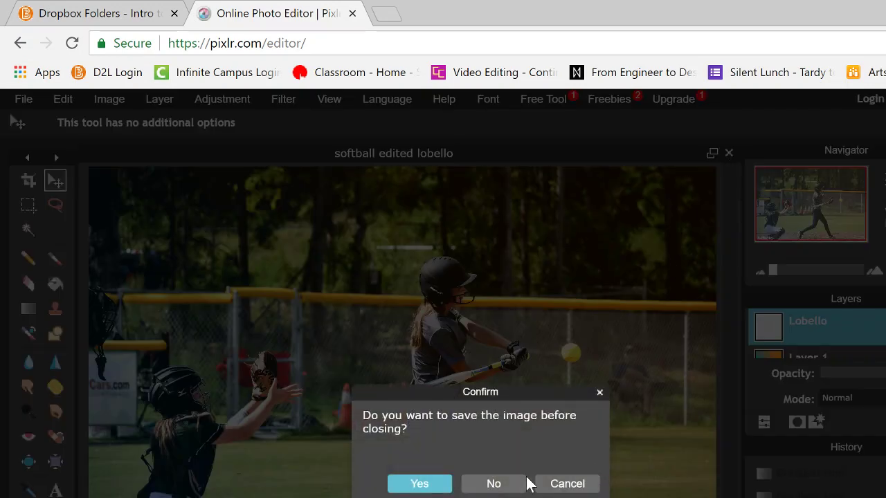
click(510, 483)
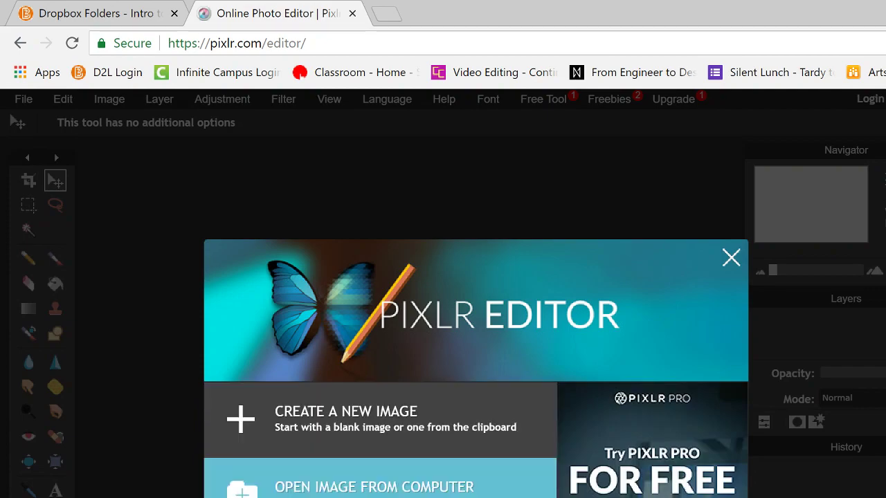
- Open the baseball photo from the Downloads folder
click(380, 488)
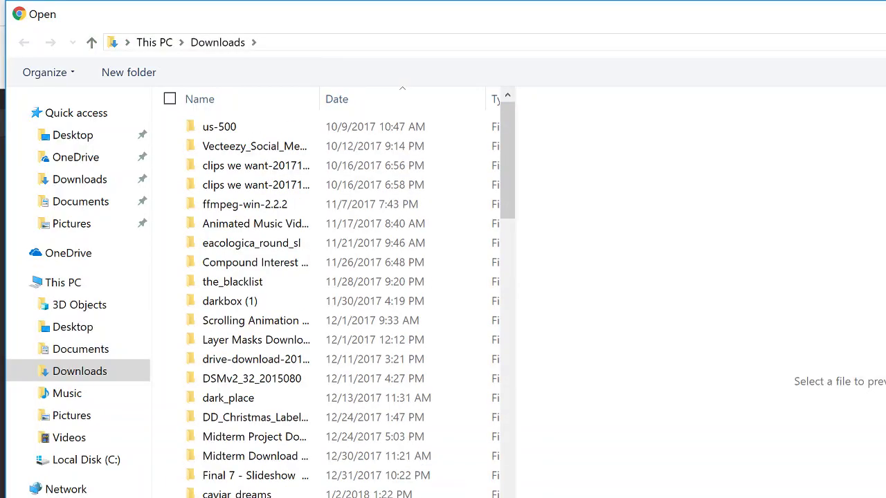
text(bas)
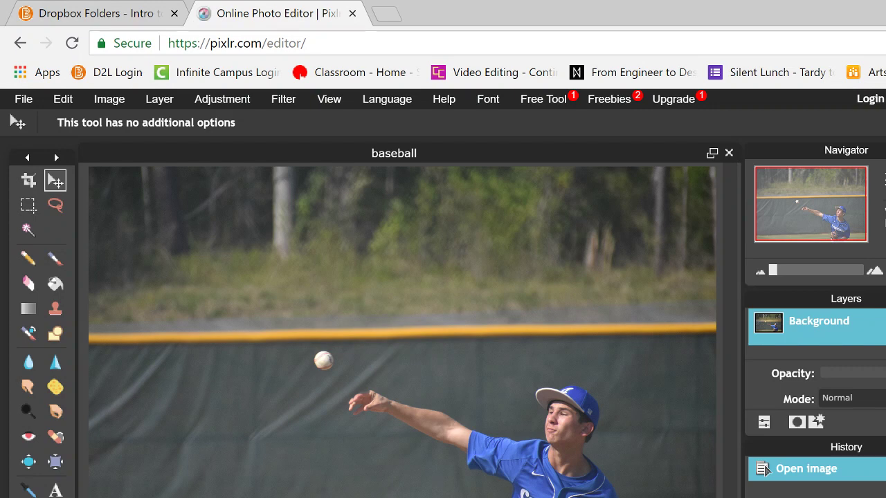
key(alt+Tab)
key(alt+Tab)
- Apply a gentle S-shaped Curves adjustment to the baseball photo, lowering the curve at the shadow quarter and raising it at the highlight quarter
click(237, 104)
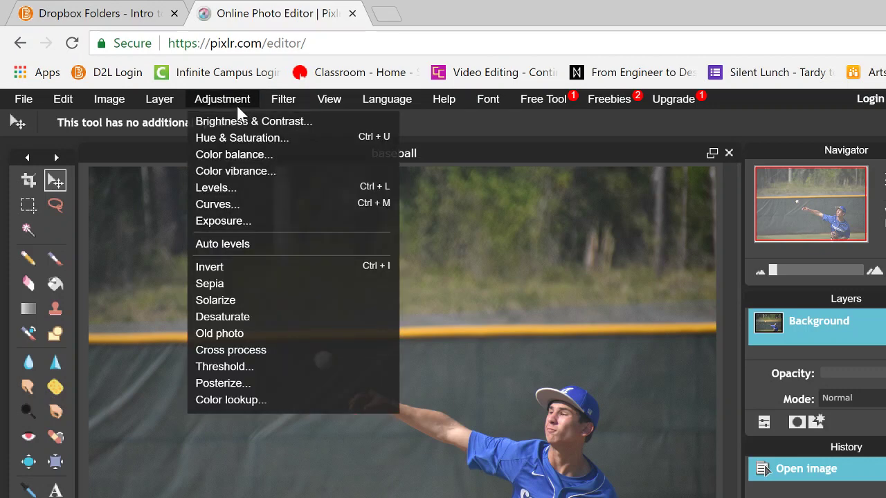
click(232, 205)
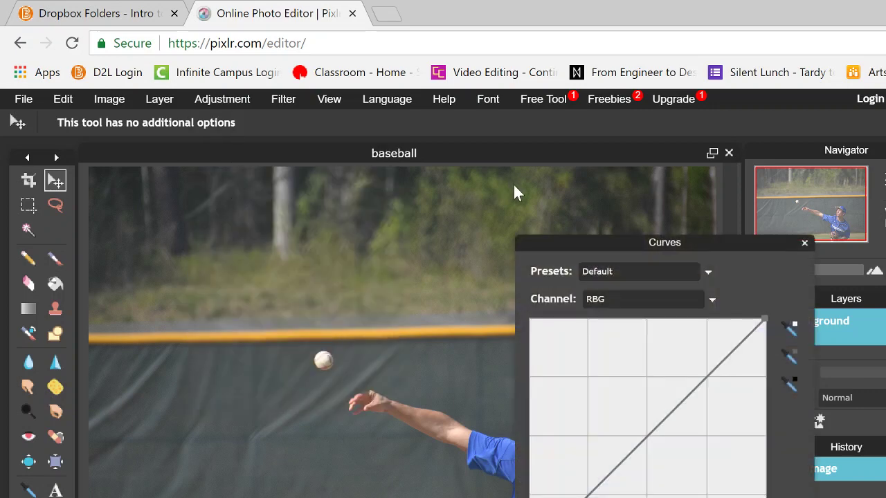
drag(633, 238, 785, 193)
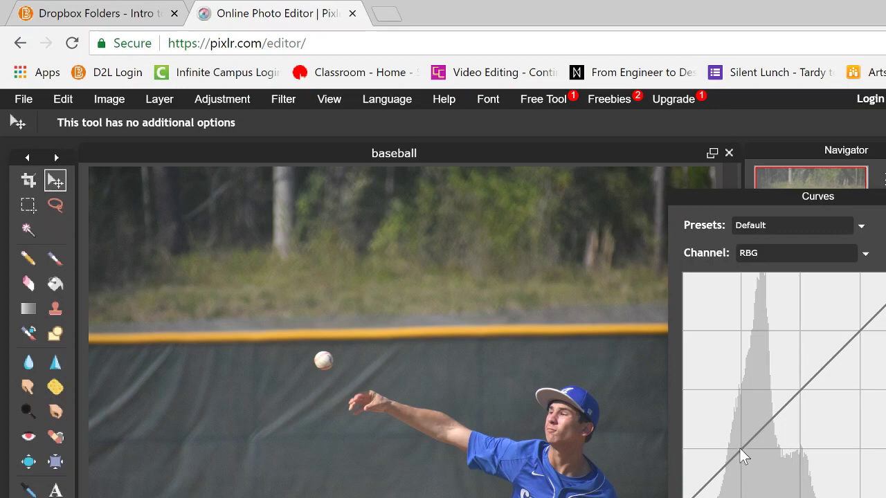
drag(740, 452, 741, 465)
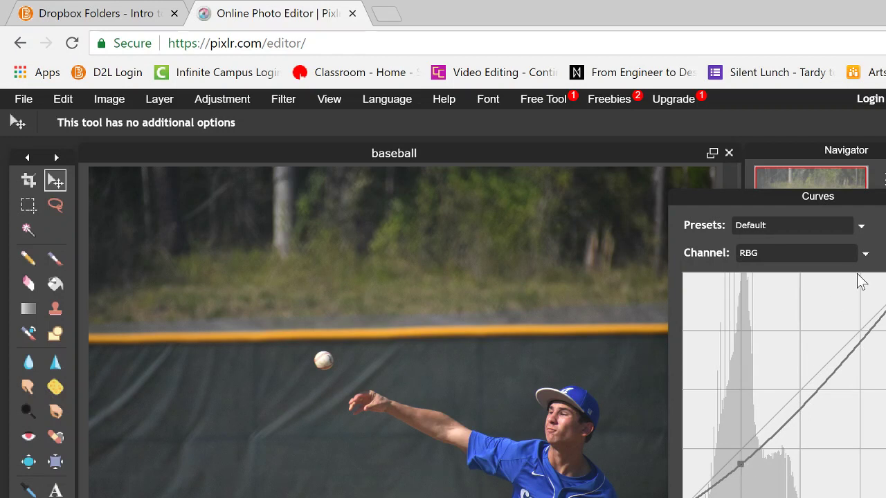
click(861, 343)
drag(861, 340, 863, 317)
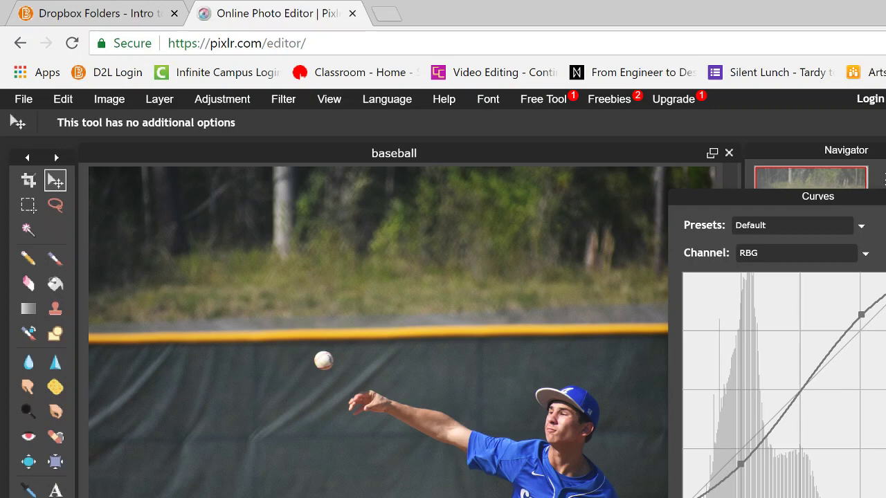
key(Return)
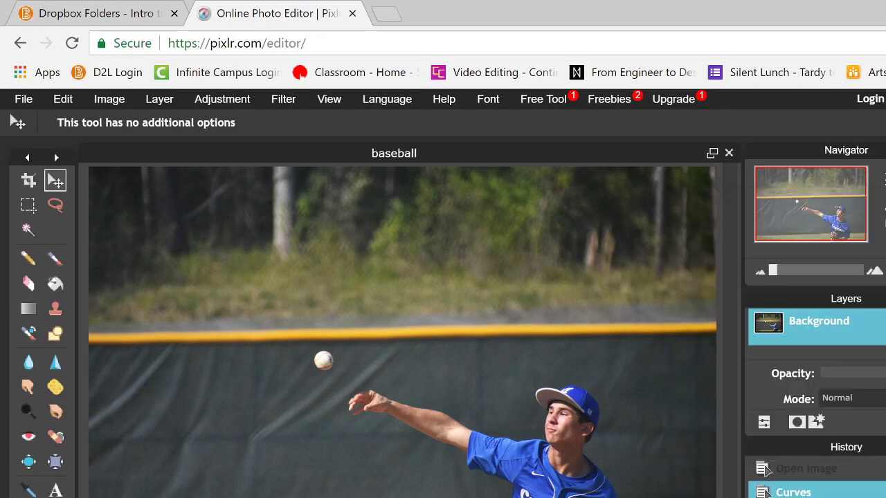
- Compare the Curves-adjusted baseball photo with the originally opened image through the edit history, and return to the Curves state
click(855, 473)
click(857, 488)
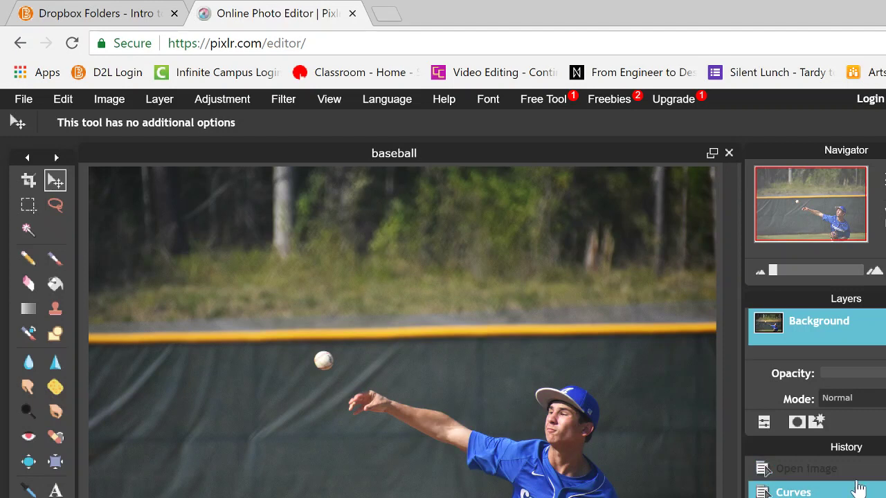
click(857, 474)
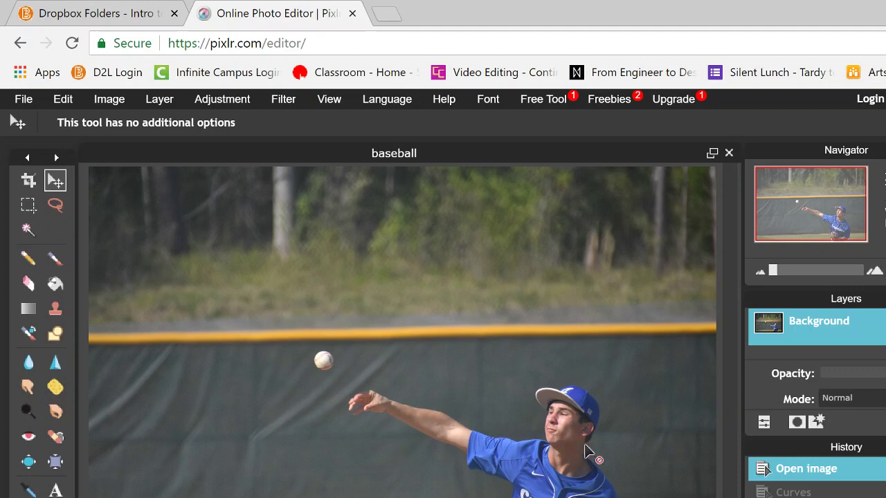
click(796, 492)
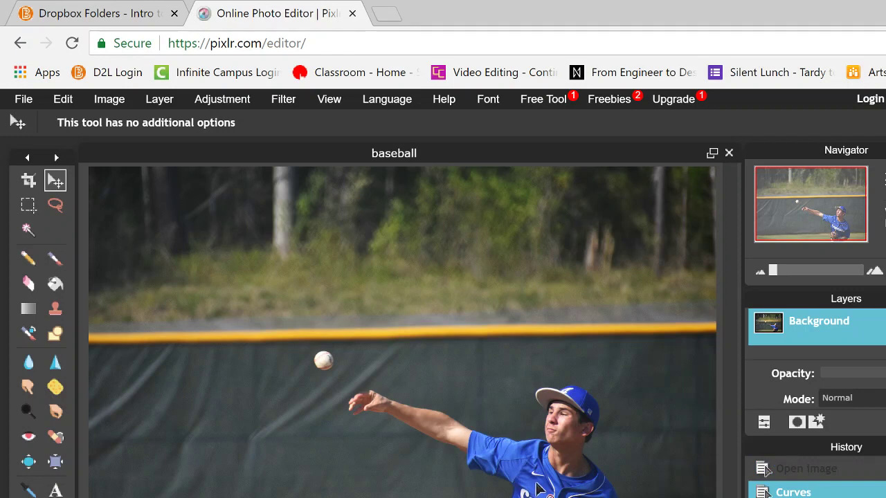
key(alt+Tab)
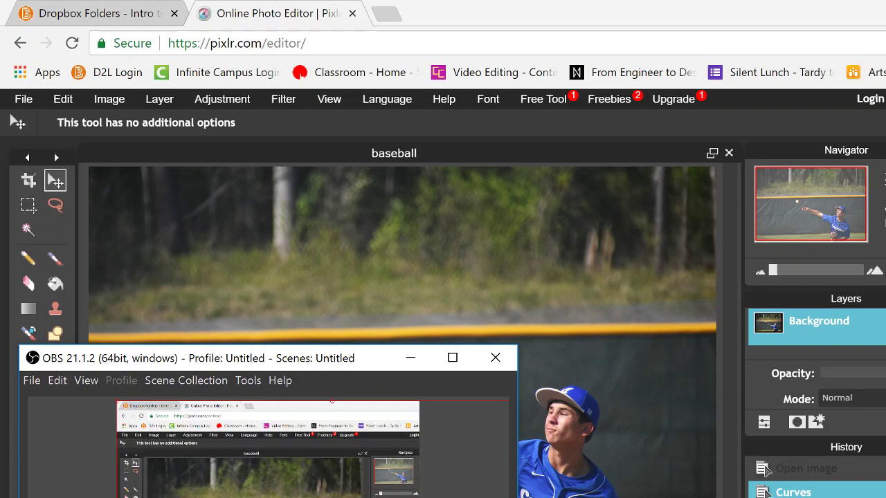
key(alt+Tab)
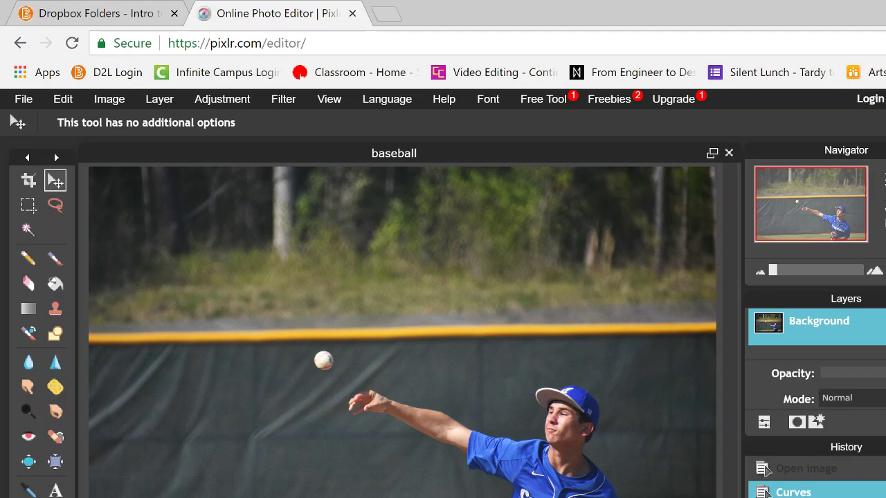
key(alt+Tab)
key(alt+Tab)
- Lasso an area on the player's jersey in the baseball photo and try a Gaussian blur with amount 36 on it
click(47, 203)
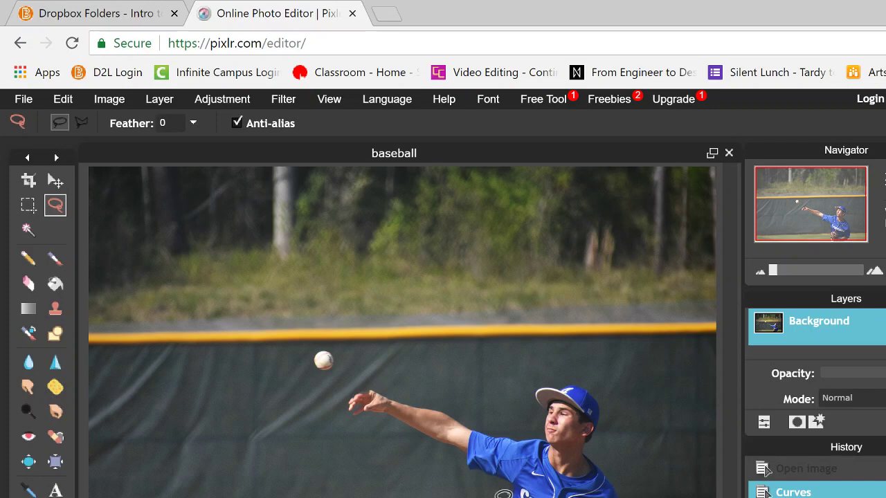
key(ctrl+z)
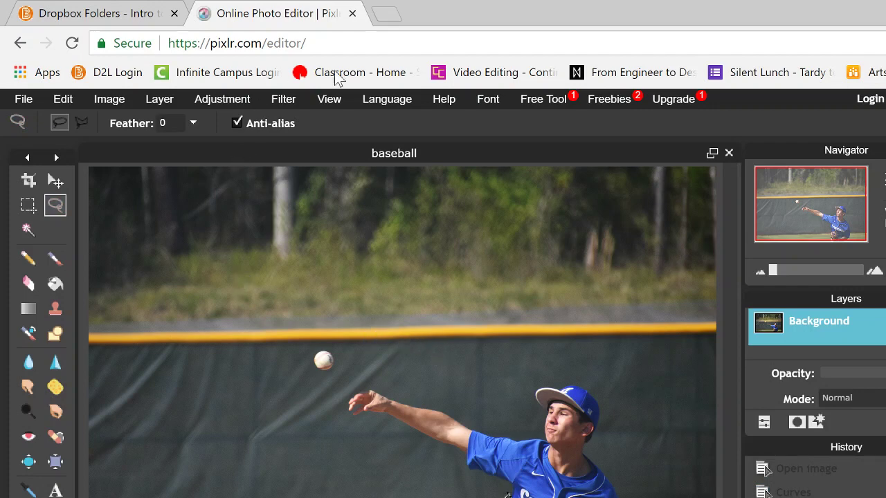
click(286, 103)
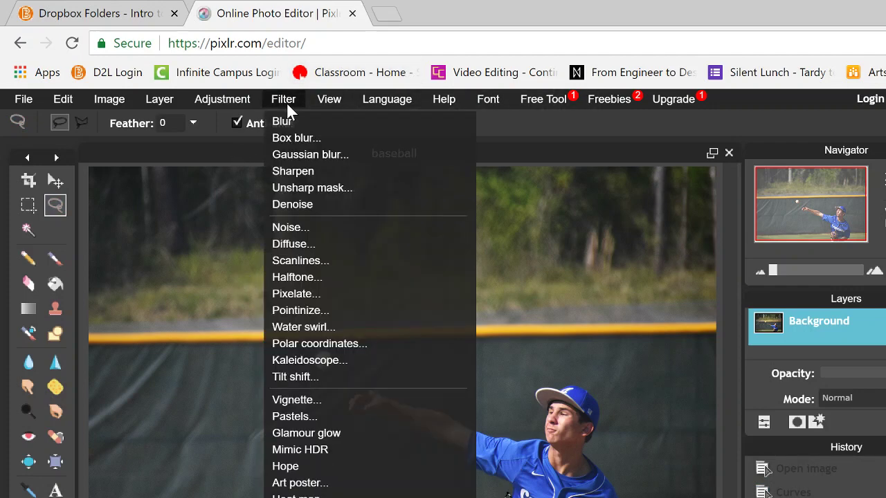
click(291, 152)
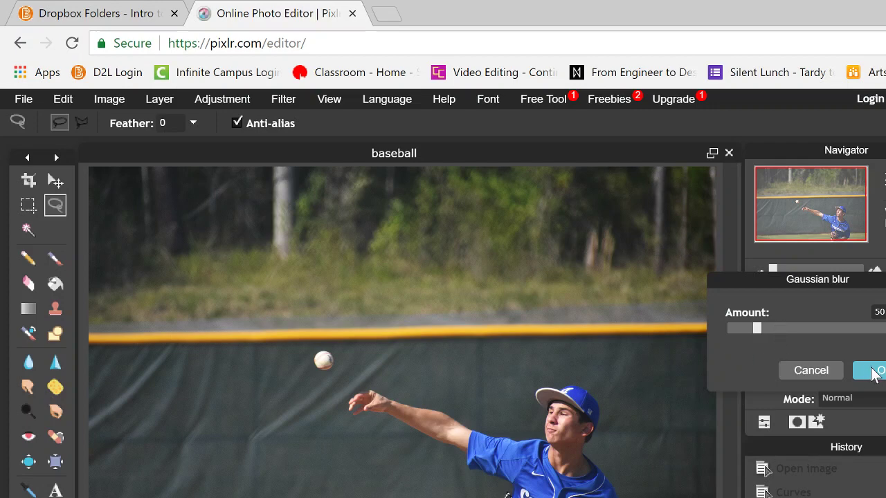
click(827, 371)
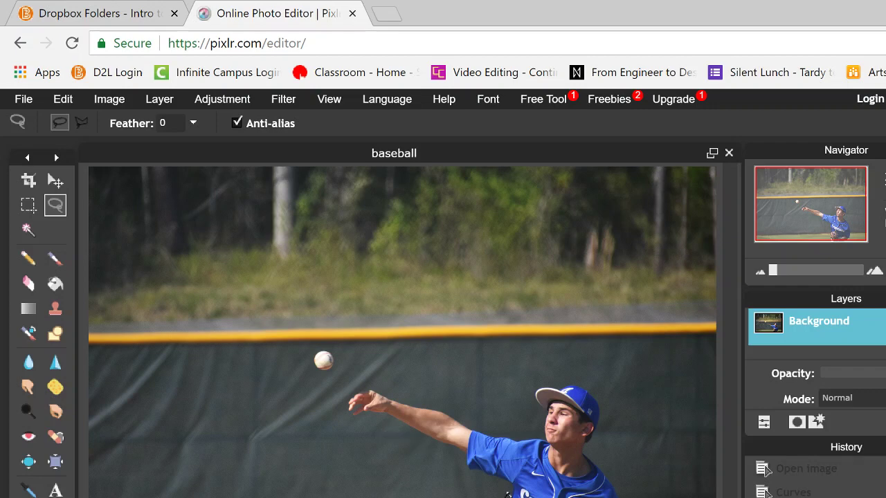
click(270, 99)
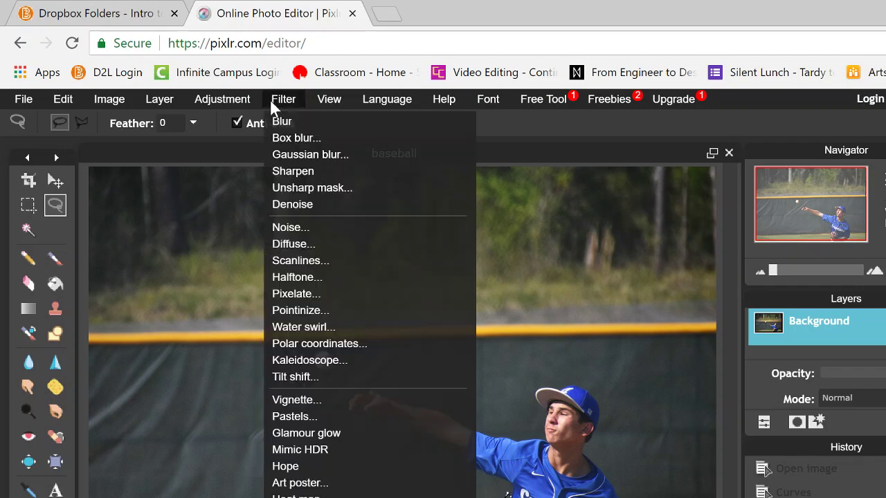
click(286, 158)
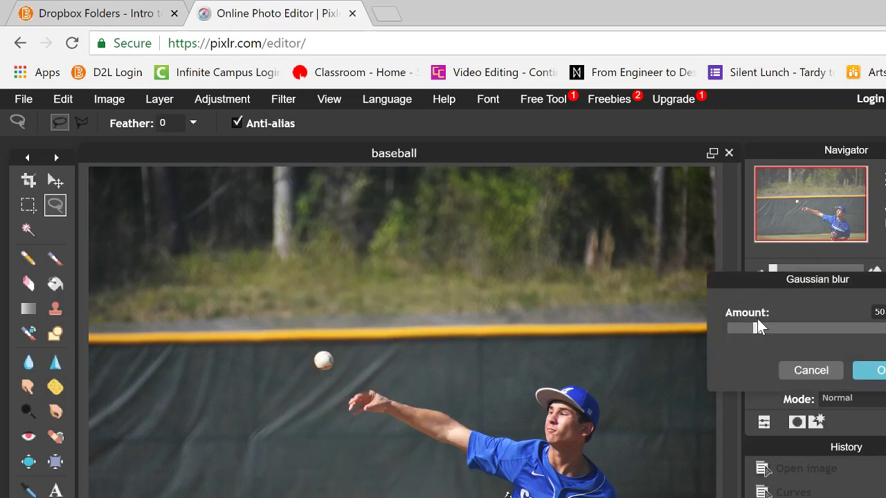
drag(749, 325, 746, 327)
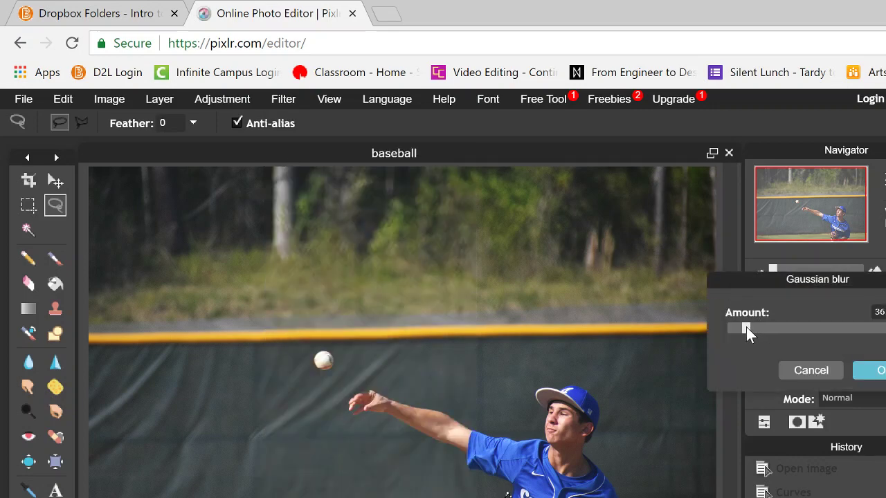
click(871, 372)
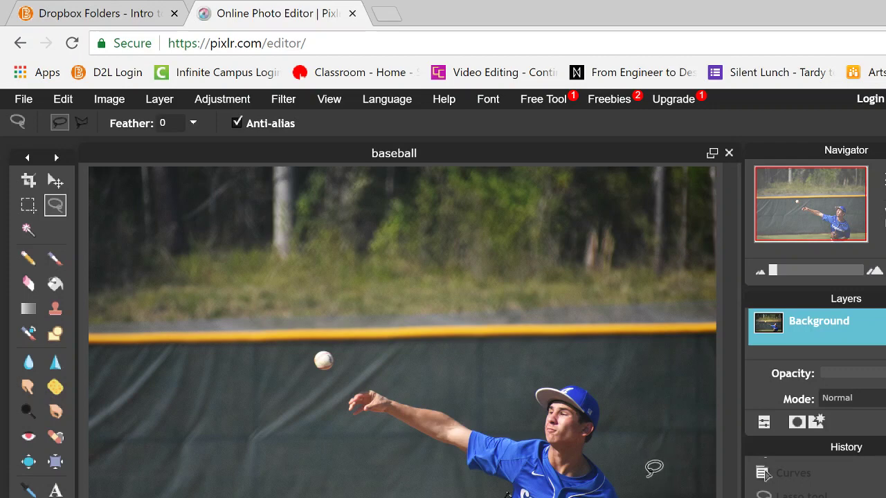
- Undo the Gaussian blur on the baseball photo and clear the lasso selection
key(ctrl+z)
key(ctrl+d)
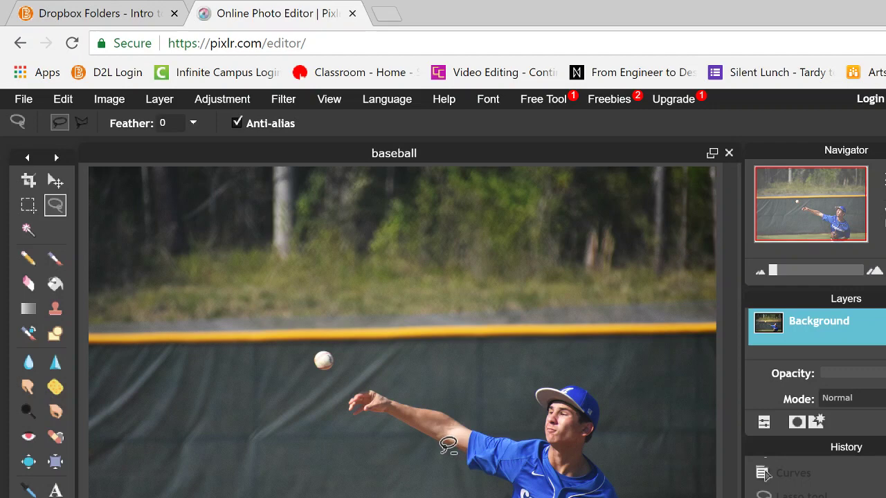
key(ctrl+z)
key(ctrl+z)
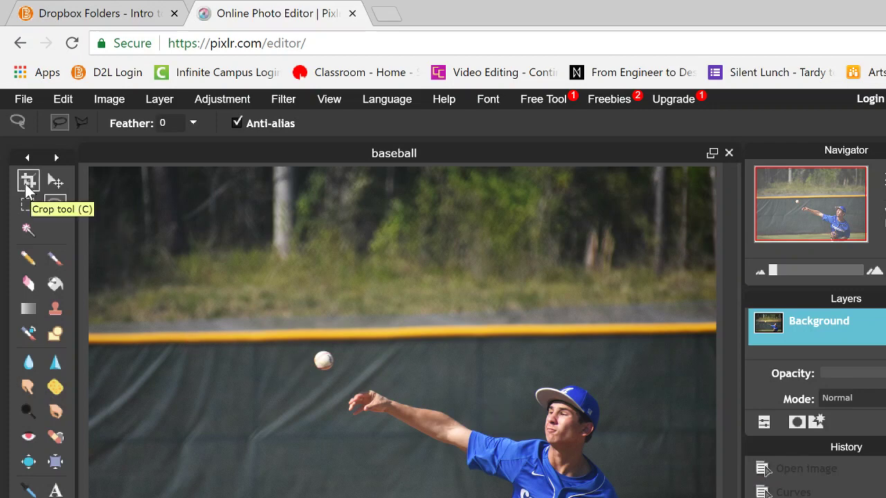
- Crop the baseball photo without size restriction to the throwing player and the ball, cutting off the trees and the yellow fence rail
click(27, 183)
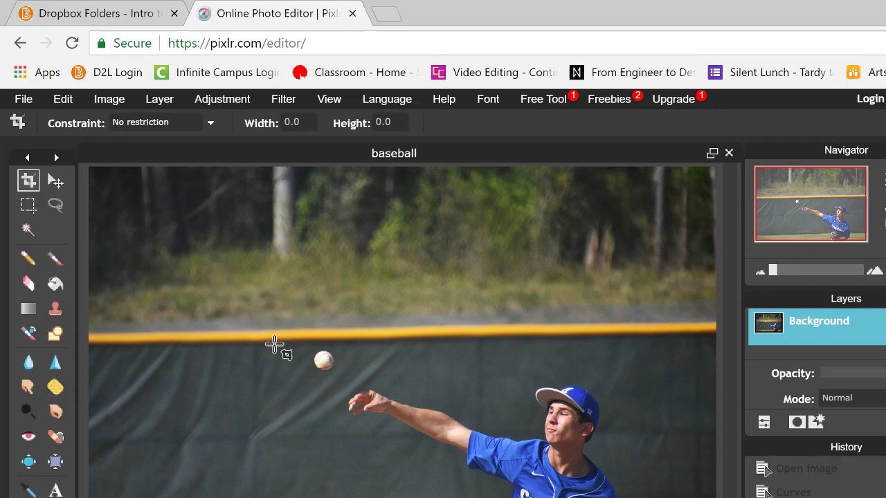
drag(277, 342, 631, 497)
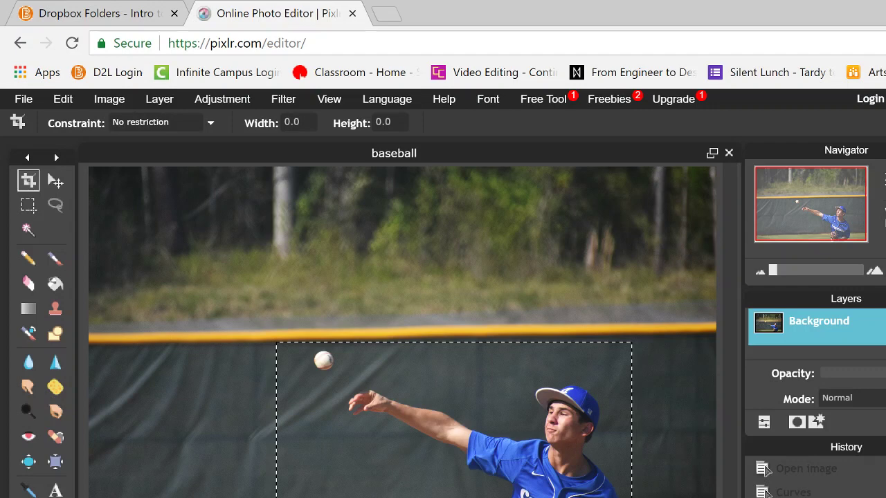
drag(631, 497, 631, 497)
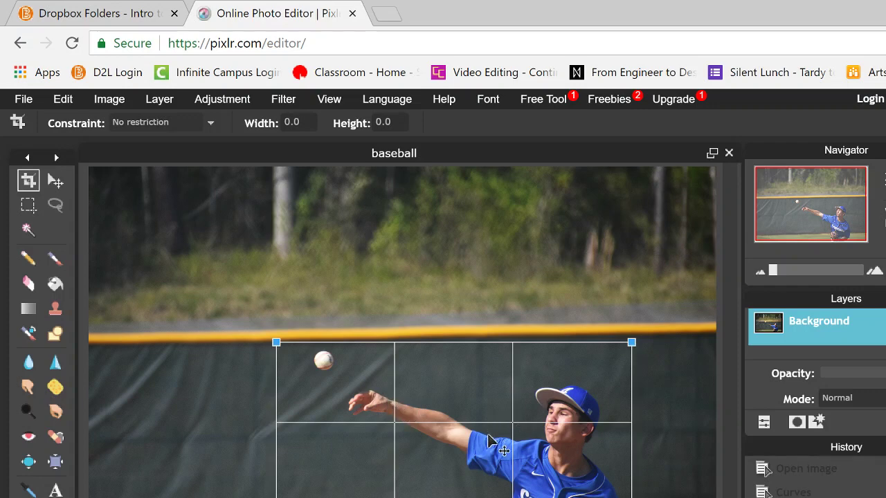
key(Return)
scroll(334, 284, down, 1)
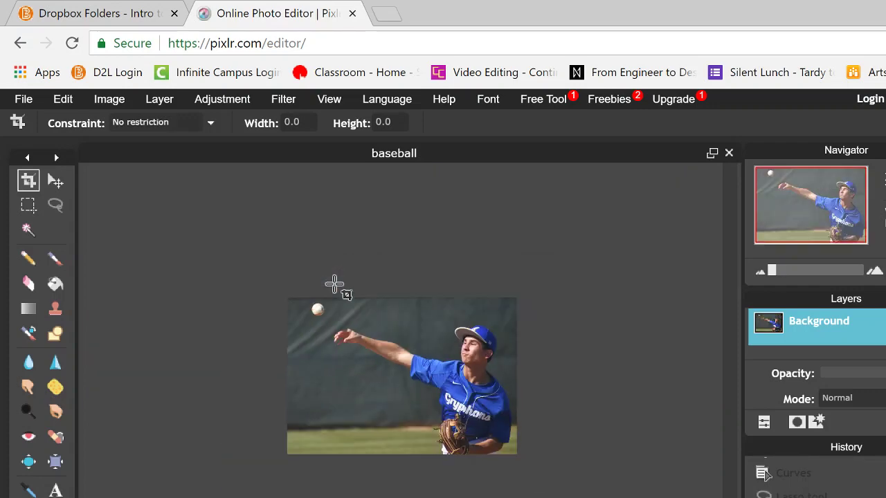
scroll(335, 284, up, 2)
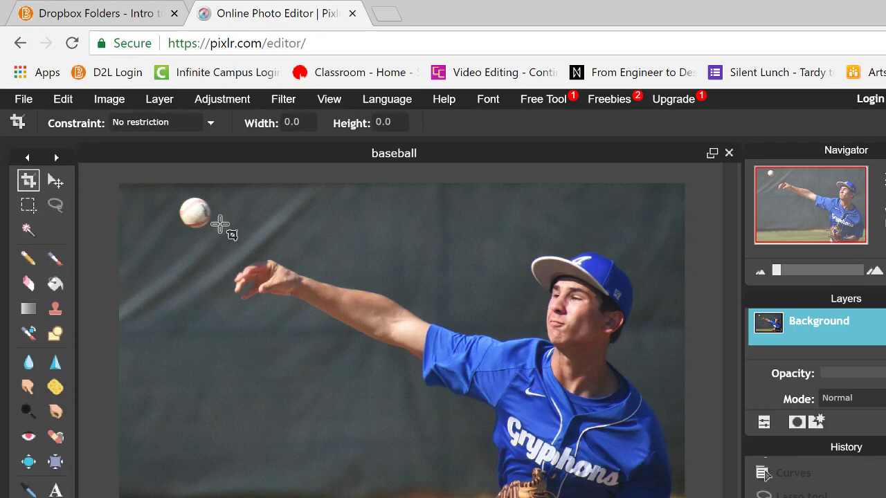
- Save the cropped photo to the computer as a JPEG, adding "edited" and the surname to its name, and close it, declining a further save
click(23, 99)
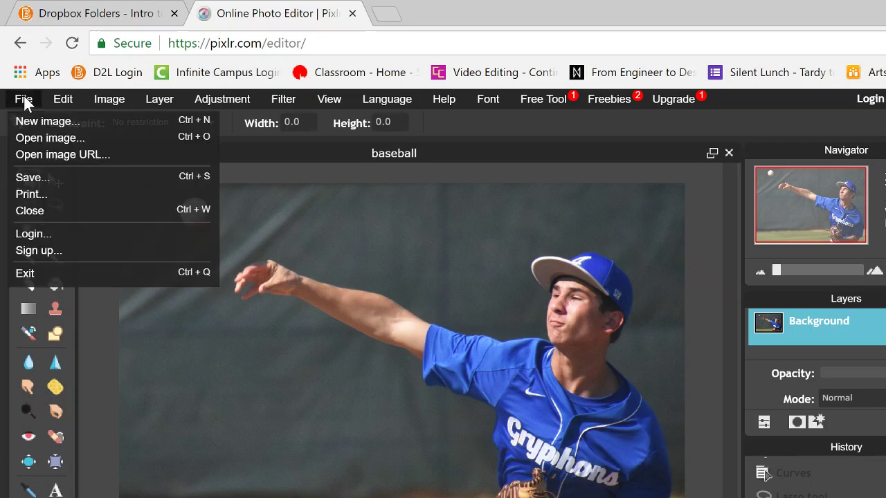
click(29, 177)
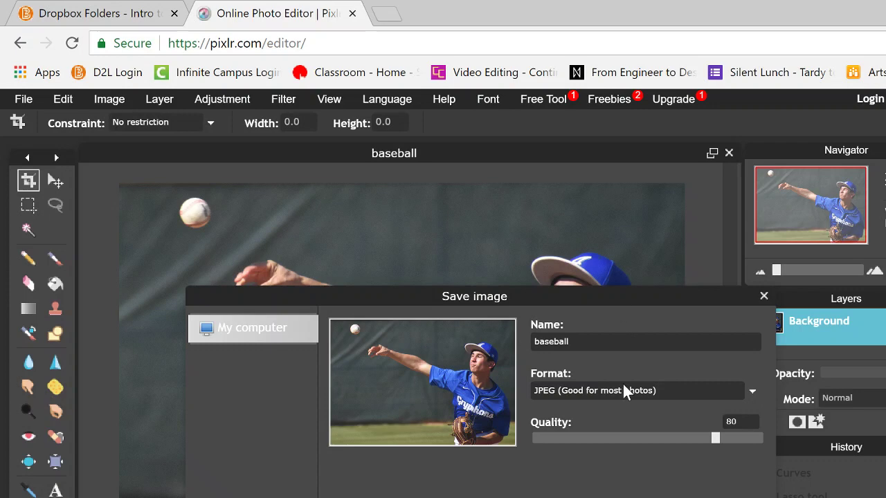
click(634, 349)
text(edited lobello)
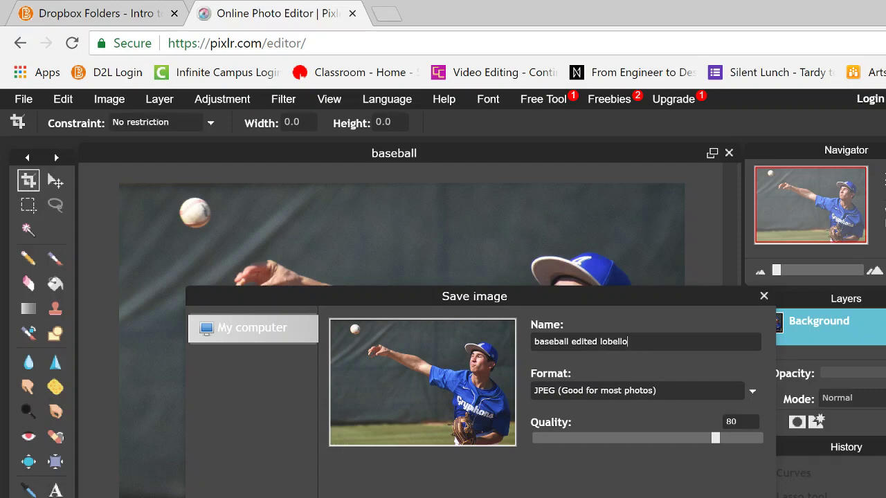
key(Return)
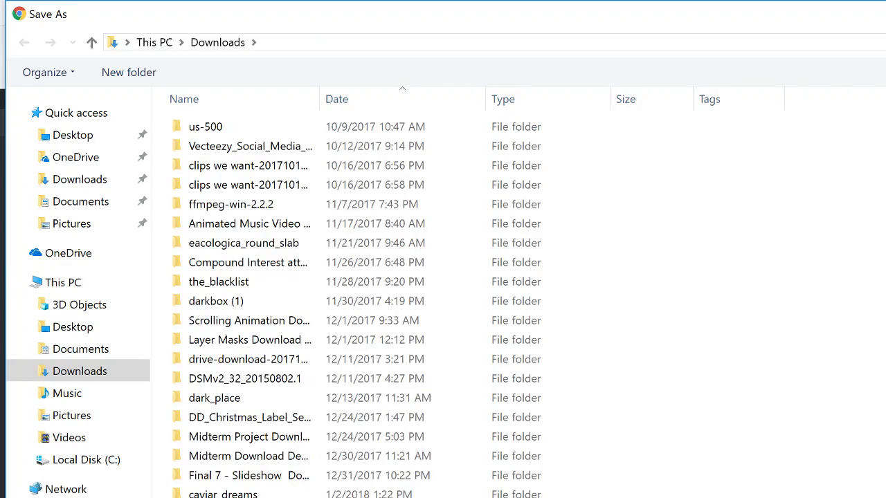
key(Return)
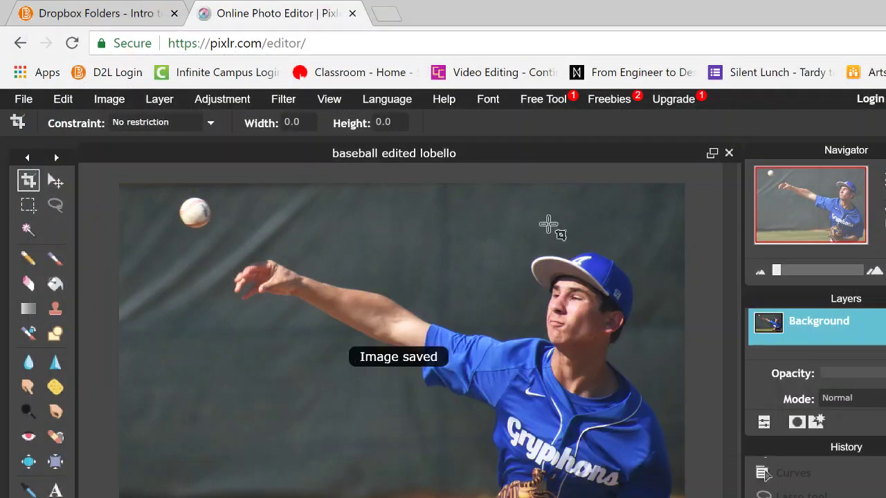
click(728, 153)
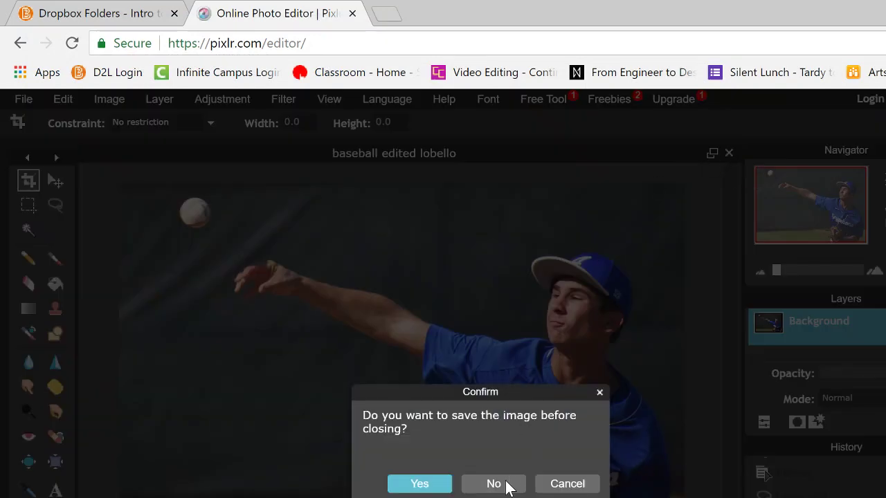
click(507, 479)
- Open the "basketball 1" photo from the Downloads folder
click(507, 479)
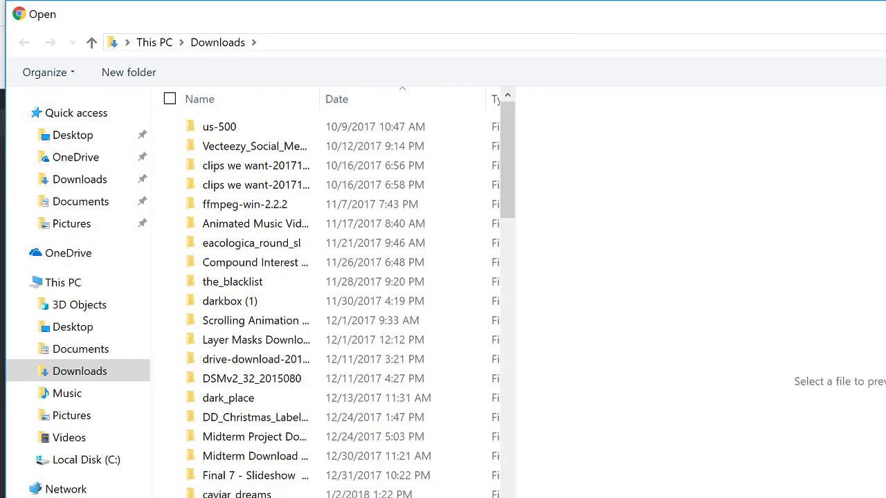
scroll(332, 305, down, 6)
scroll(332, 492, down, 3)
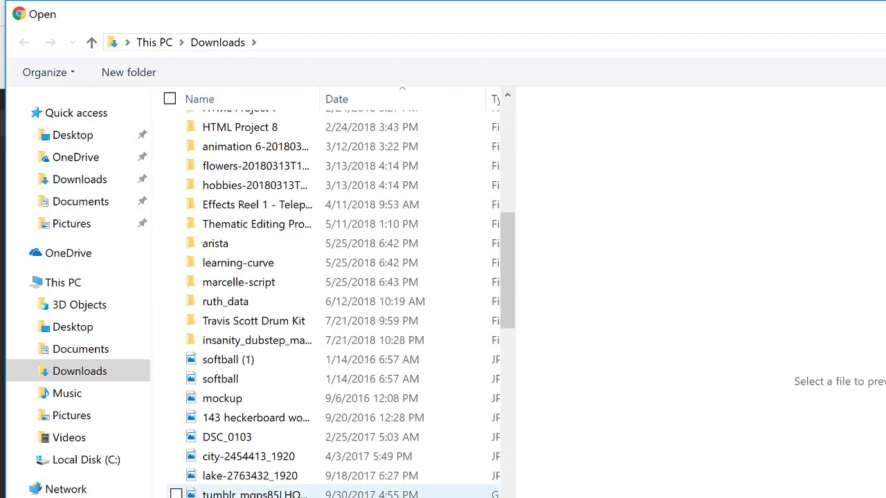
scroll(332, 493, down, 6)
scroll(332, 493, down, 2)
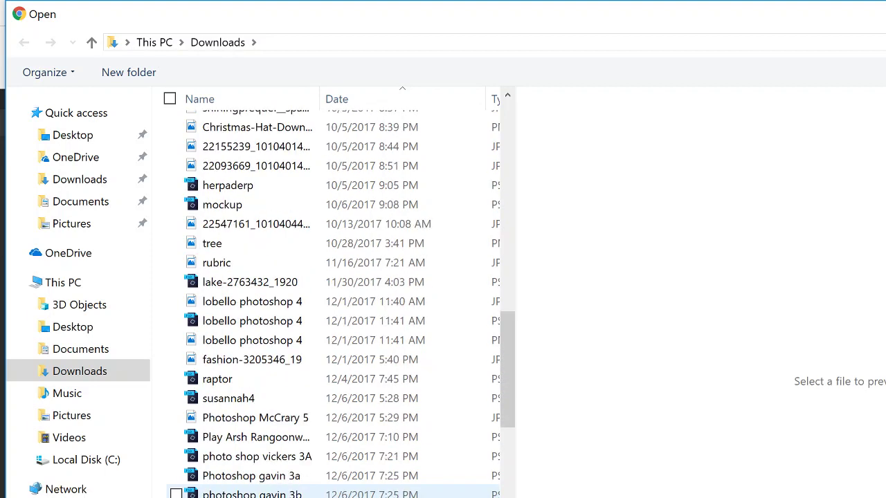
scroll(332, 493, down, 3)
scroll(332, 493, down, 4)
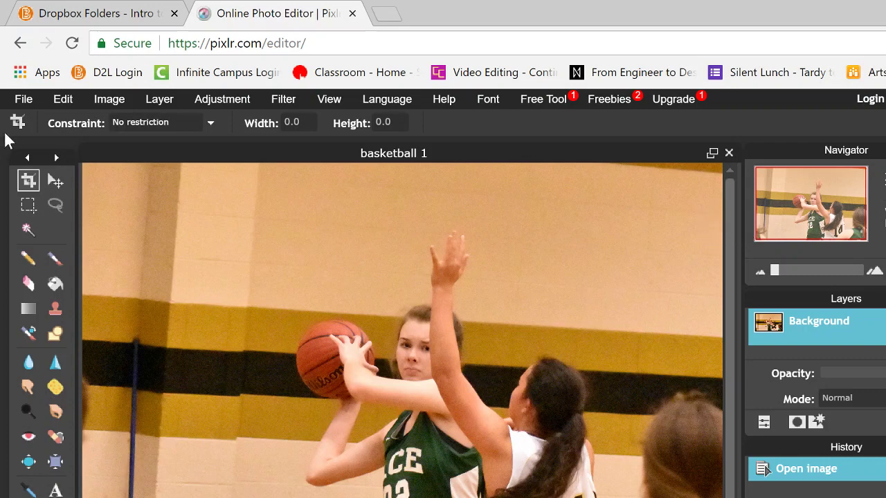
- Crop the basketball photo to the player holding the ball and her defender, leaving out the person at the right edge
click(28, 180)
drag(249, 276, 609, 497)
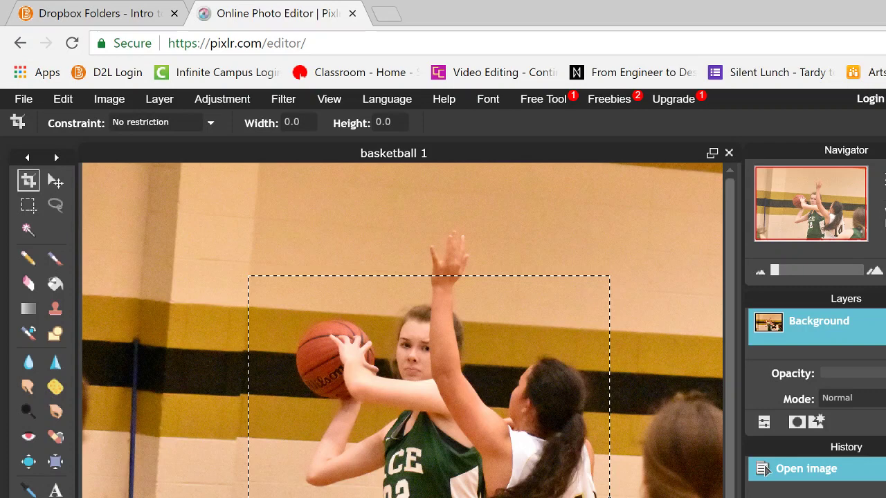
drag(609, 497, 587, 489)
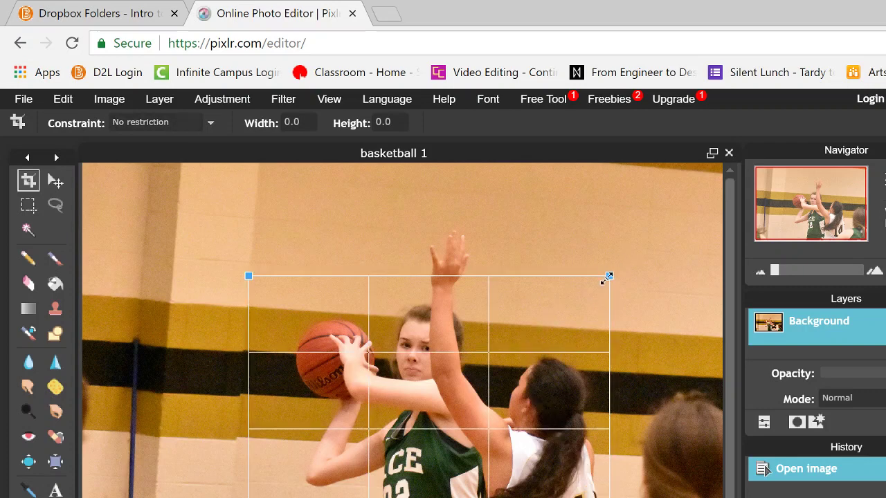
drag(554, 379, 573, 369)
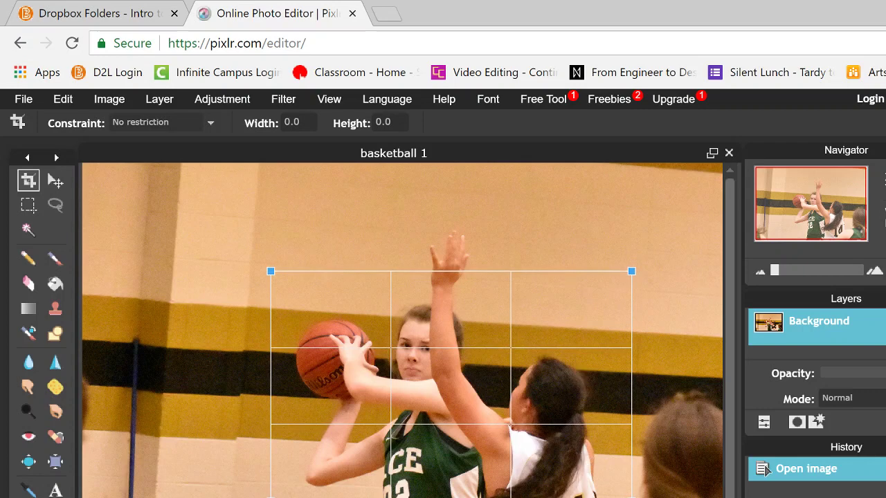
mouse_move(628, 497)
mouse_down()
mouse_move(647, 497)
mouse_move(597, 497)
mouse_move(634, 497)
mouse_up()
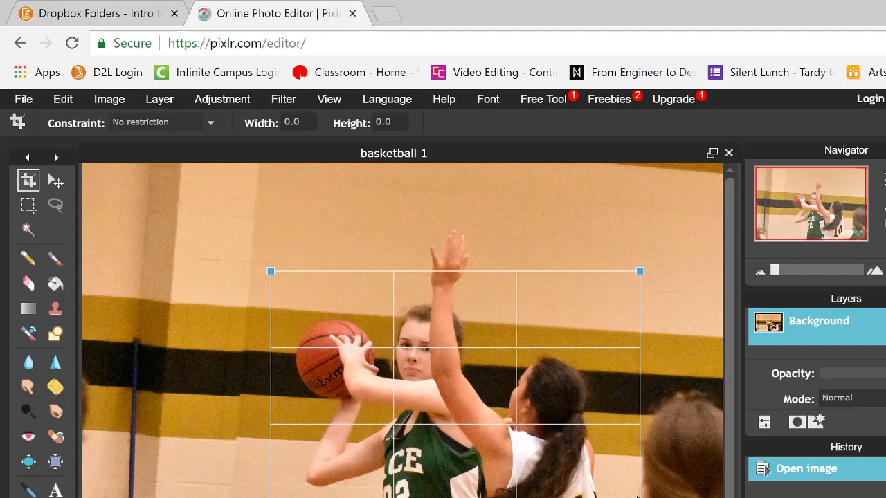
key(Return)
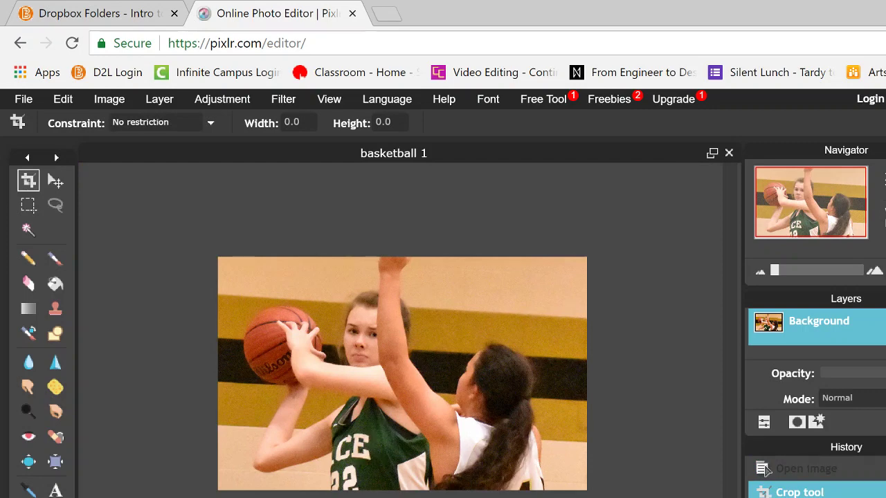
- Check the list of edits in the Notepad notes, return to the photo editor and desaturate the cropped basketball photo
key(alt+Tab)
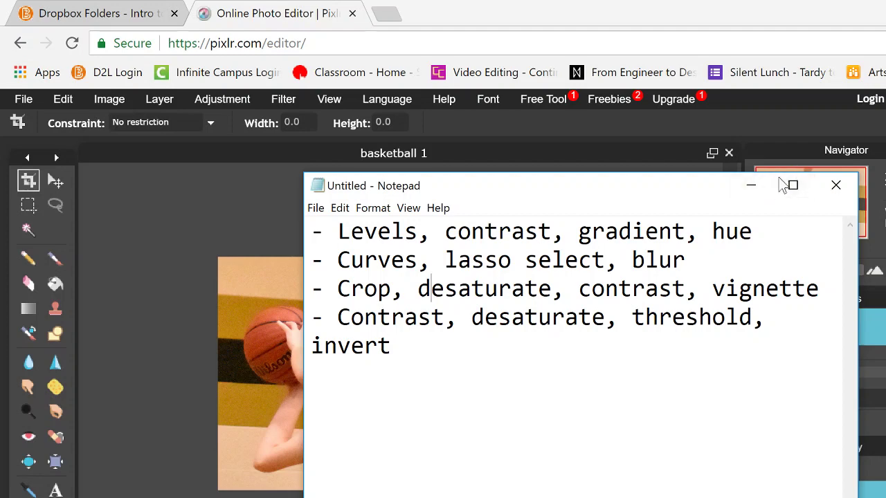
click(751, 186)
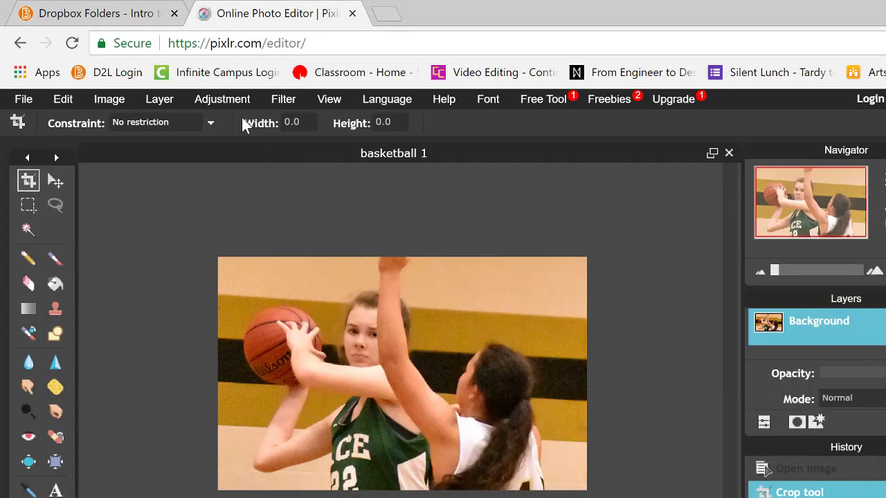
click(208, 103)
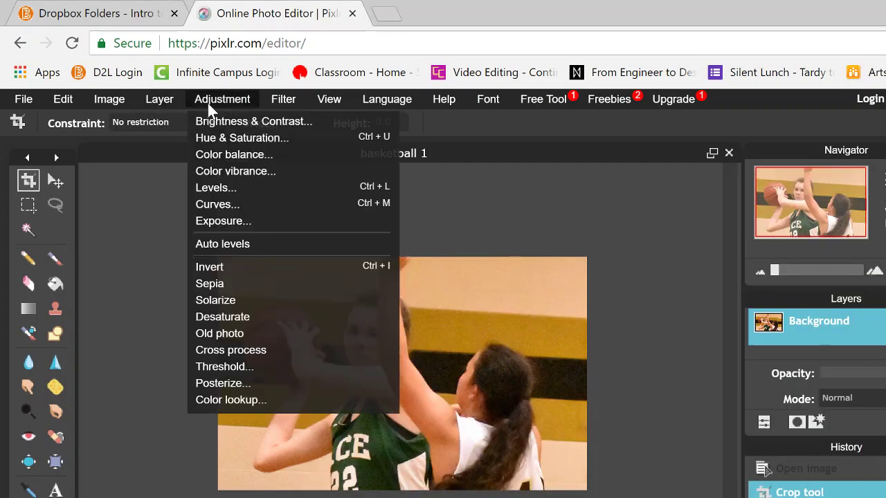
click(225, 319)
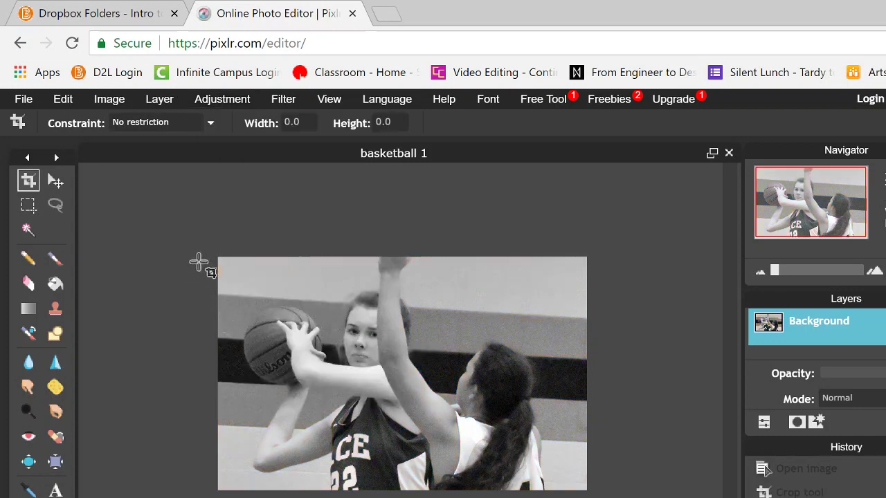
- Undo the desaturation and turn the basketball photo black and white by fully lowering its saturation with Hue & Saturation
key(ctrl+z)
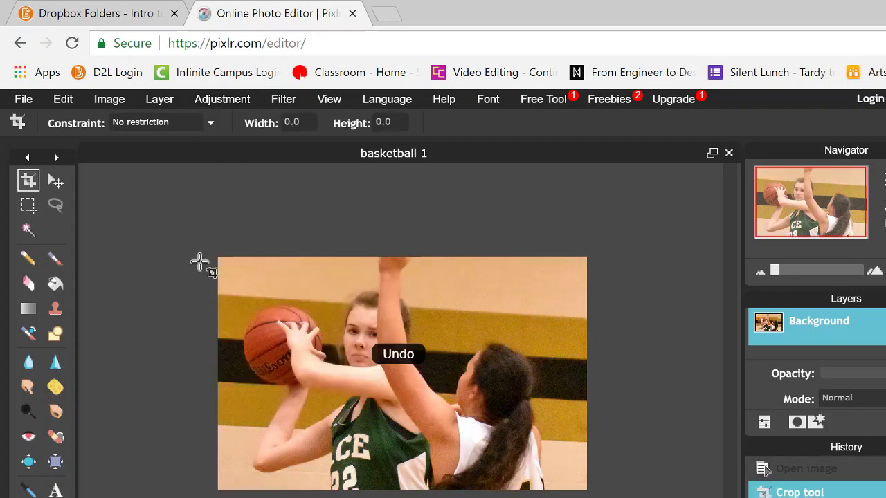
click(244, 100)
click(243, 139)
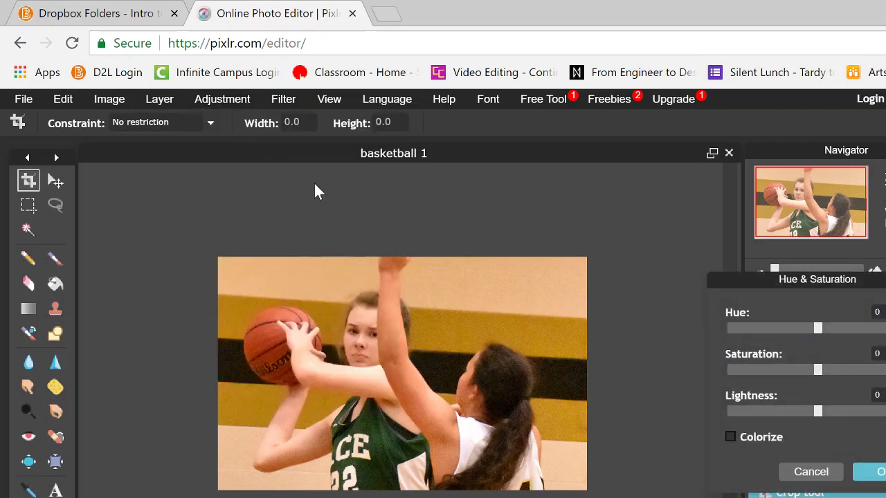
mouse_move(819, 372)
mouse_down()
mouse_move(783, 371)
mouse_move(885, 374)
mouse_move(817, 368)
mouse_up()
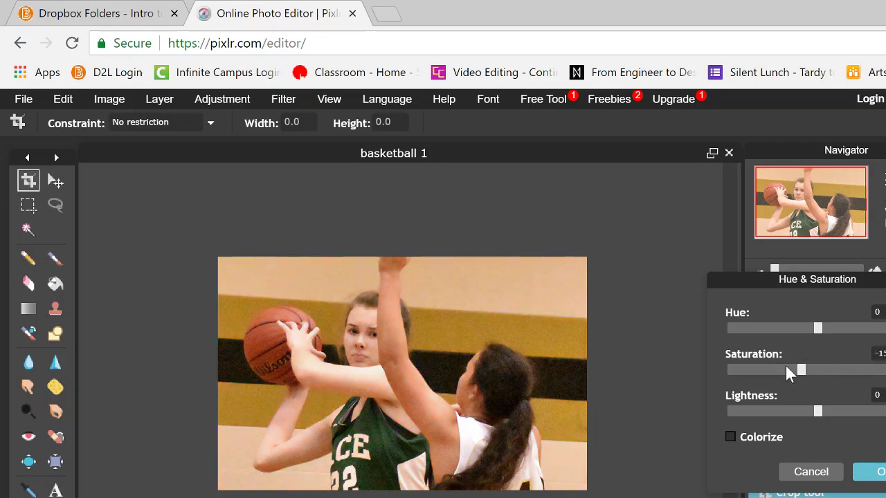
drag(761, 371, 717, 369)
click(877, 471)
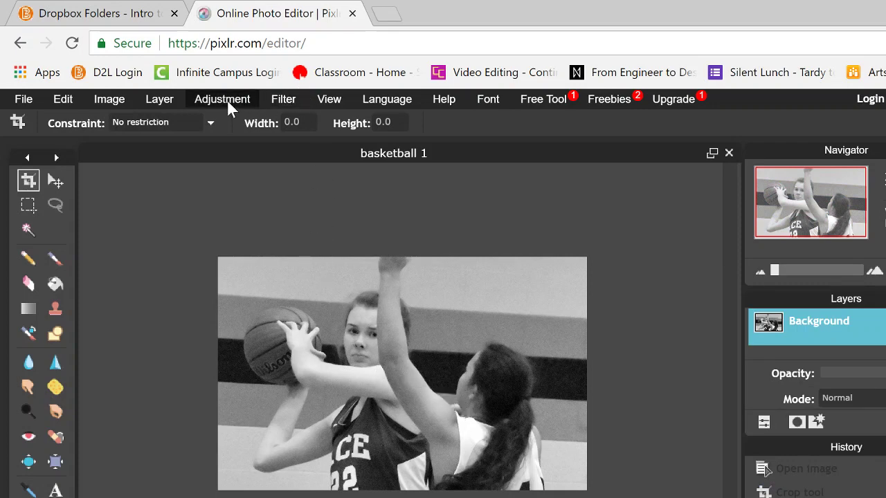
- Set the basketball photo's contrast to 45 with the Brightness & Contrast adjustment
click(228, 104)
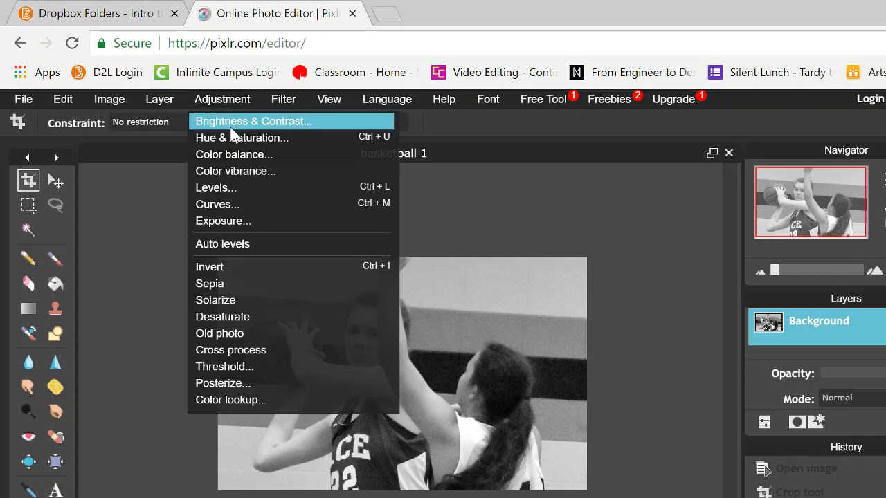
click(232, 128)
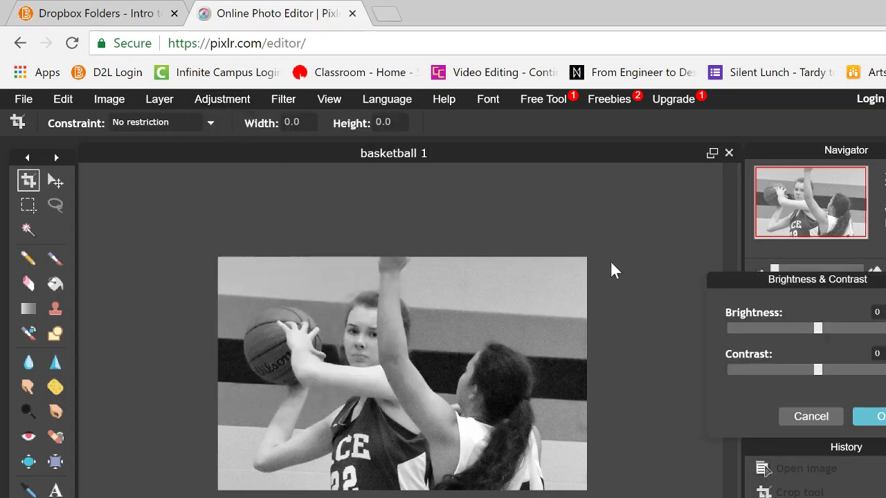
drag(821, 368, 859, 375)
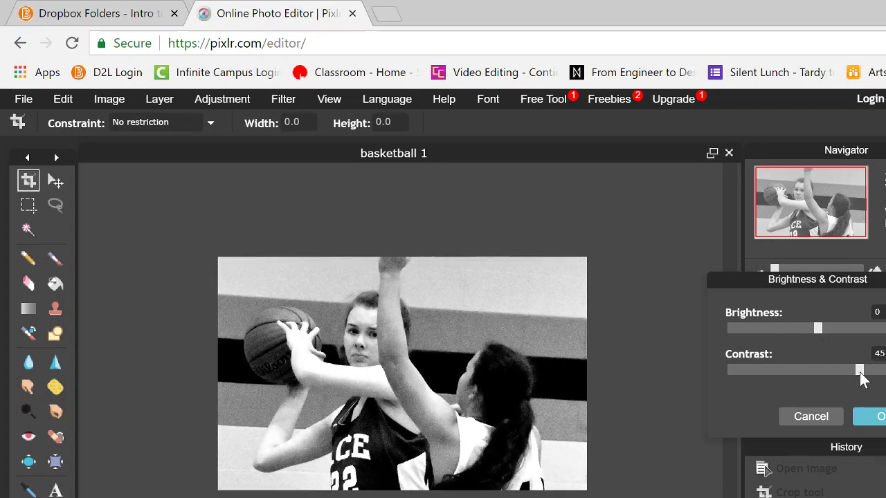
click(876, 416)
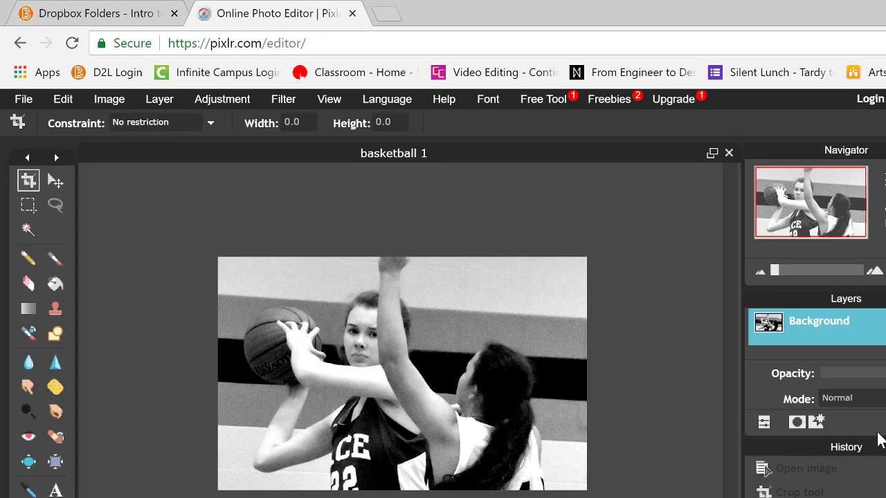
- Add a new layer above the Background, test a brush stroke across it and undo the stroke
click(817, 421)
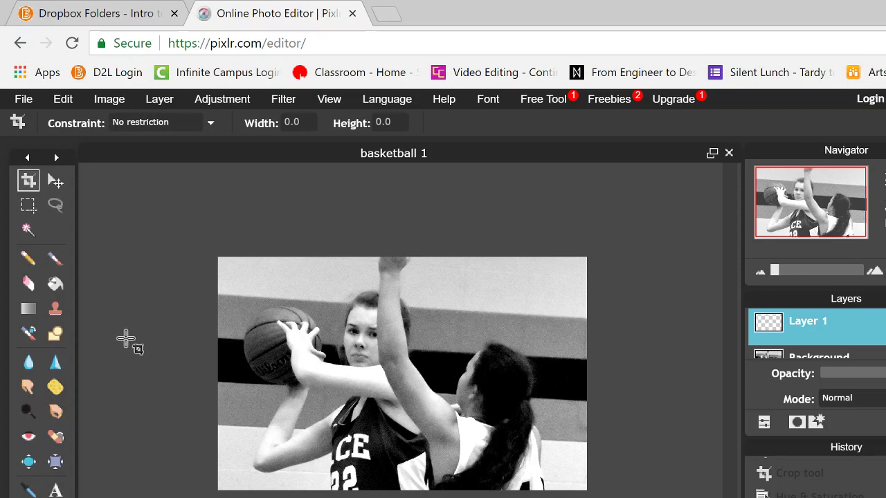
click(52, 262)
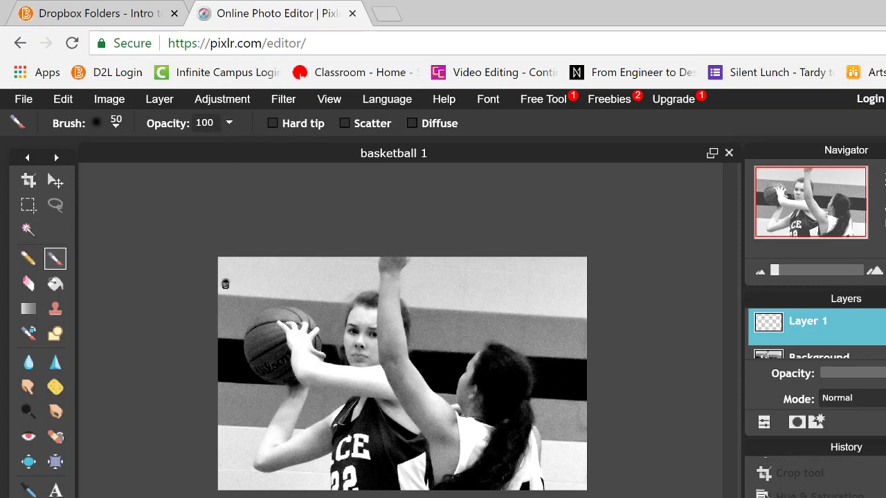
mouse_move(224, 284)
mouse_down()
mouse_move(343, 328)
mouse_move(285, 416)
mouse_move(473, 453)
mouse_move(438, 382)
mouse_up()
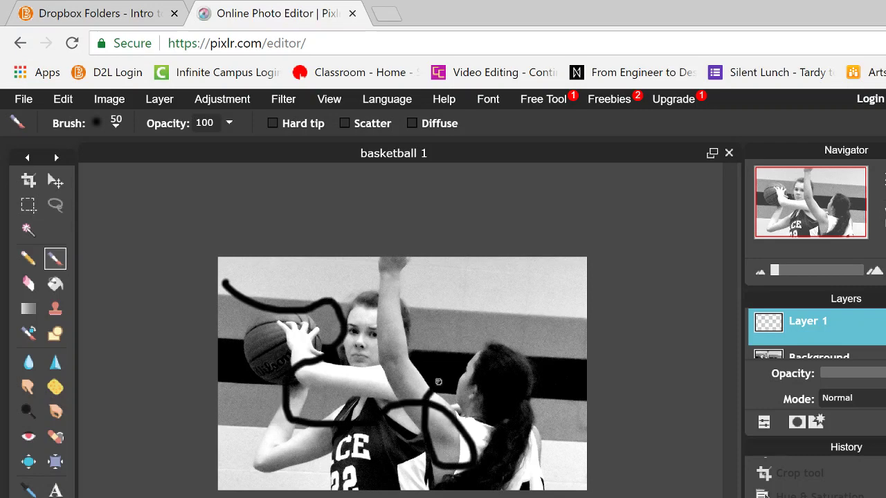
key(ctrl+z)
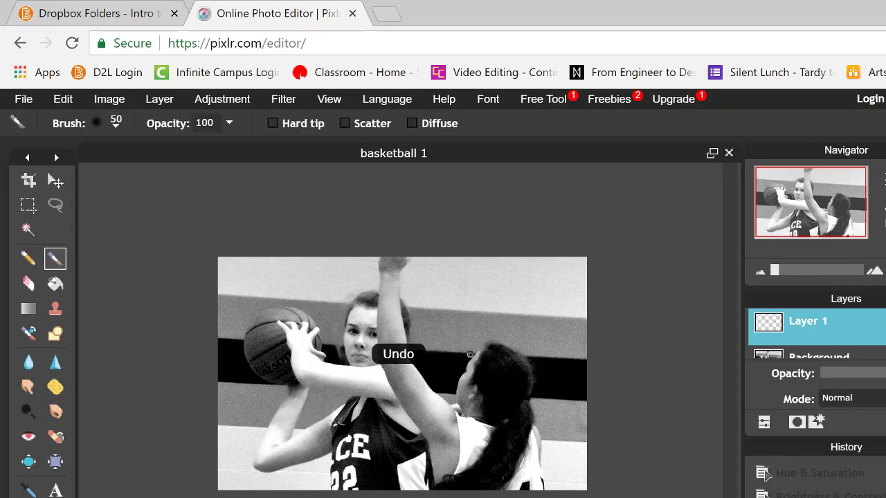
- Choose the soft 200 brush preset and set its diameter to 400
click(115, 126)
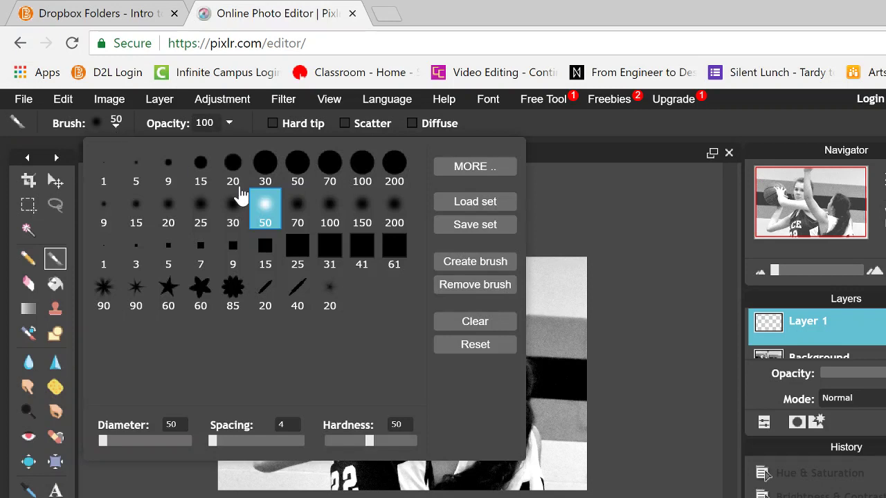
click(399, 219)
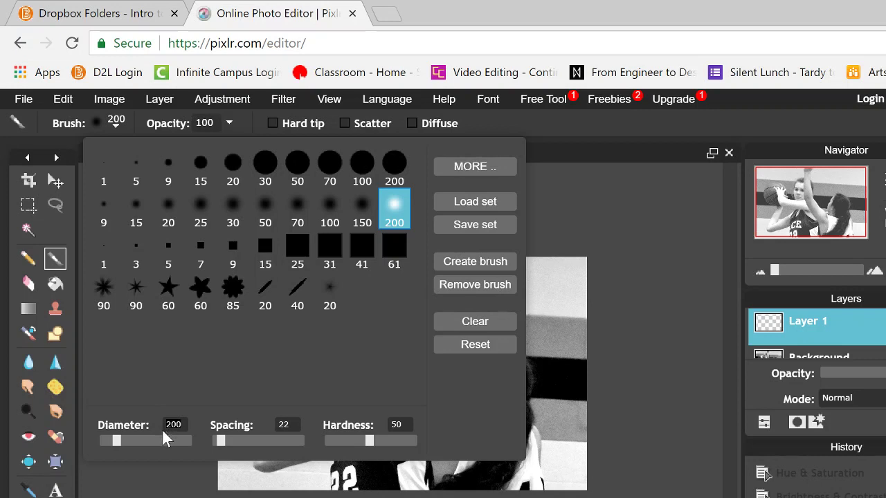
key(BackSpace)
text(400)
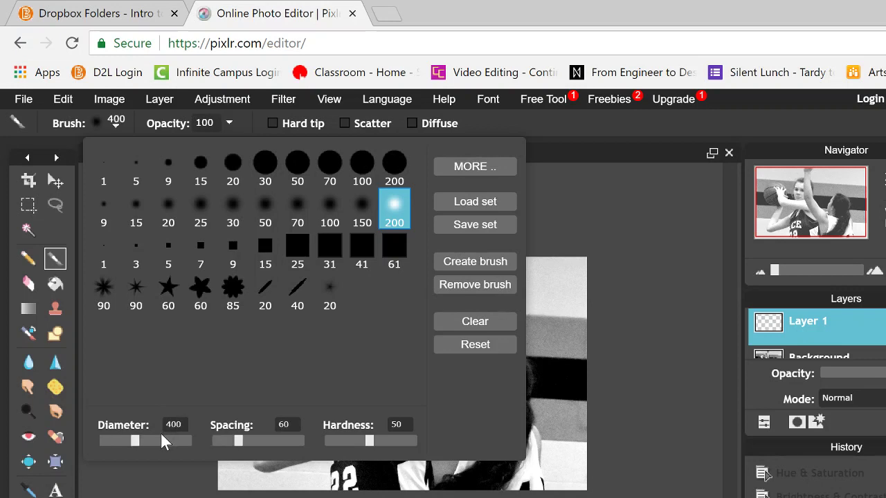
- Test the enlarged brush on the new layer and on the Background layer, undoing both marks
click(553, 460)
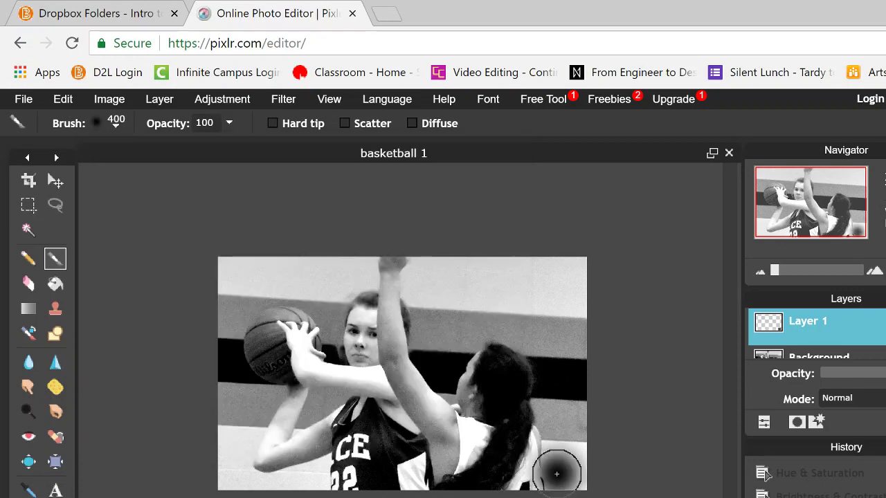
key(alt)
key(ctrl+z)
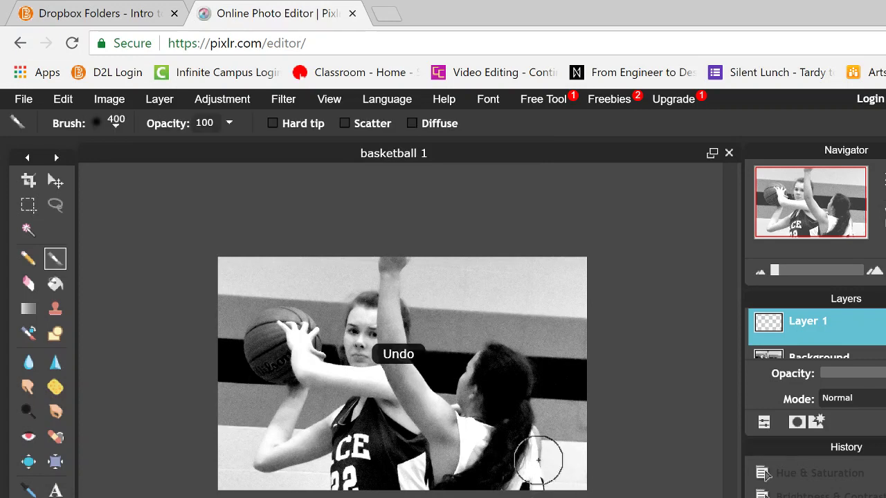
click(850, 357)
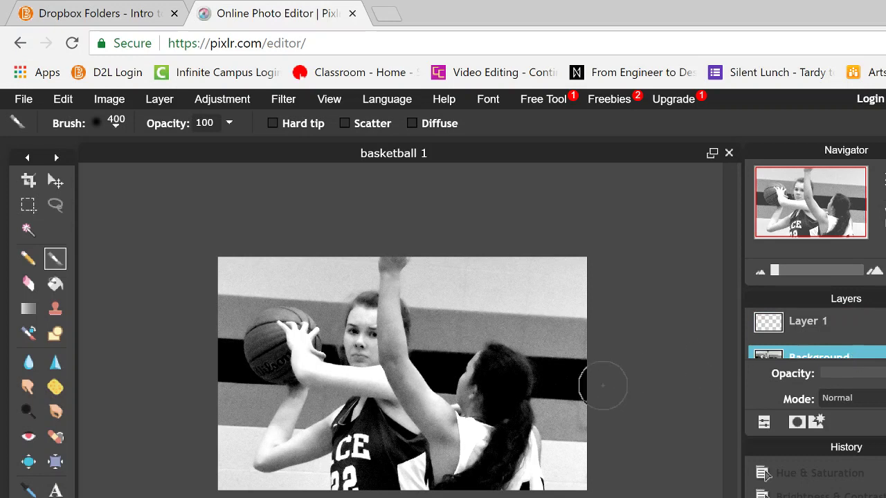
mouse_move(527, 403)
mouse_down()
mouse_move(510, 406)
mouse_move(551, 390)
mouse_up()
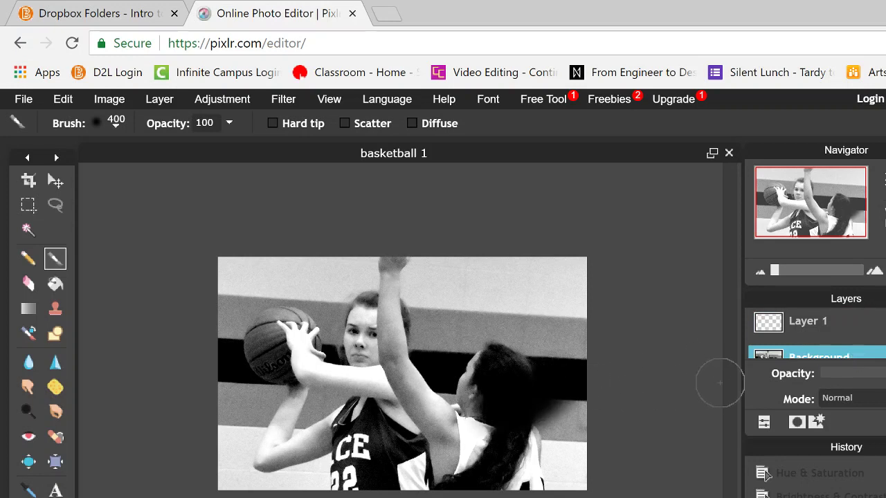
key(ctrl+z)
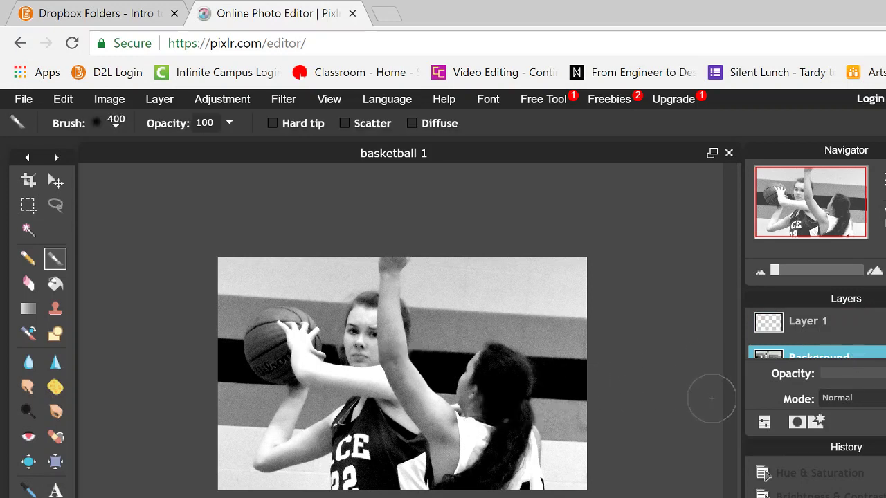
- Make the empty Layer 1 active again and lower the brush opacity to 26
click(789, 339)
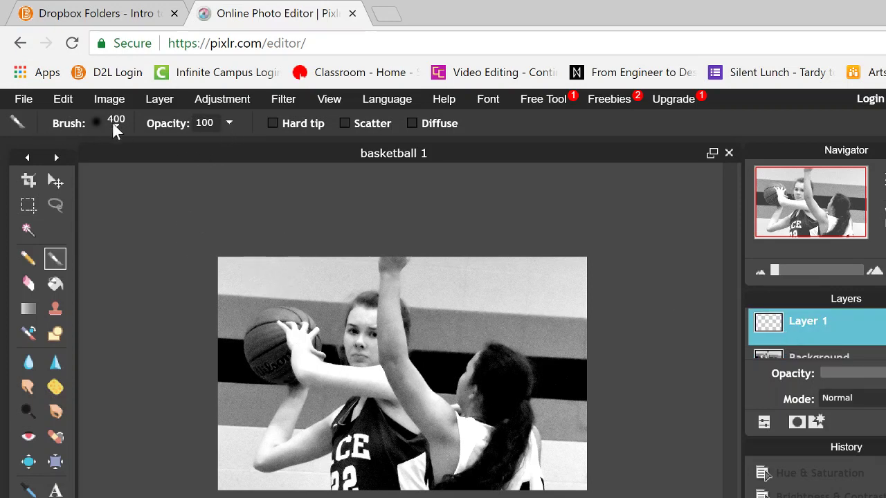
click(227, 124)
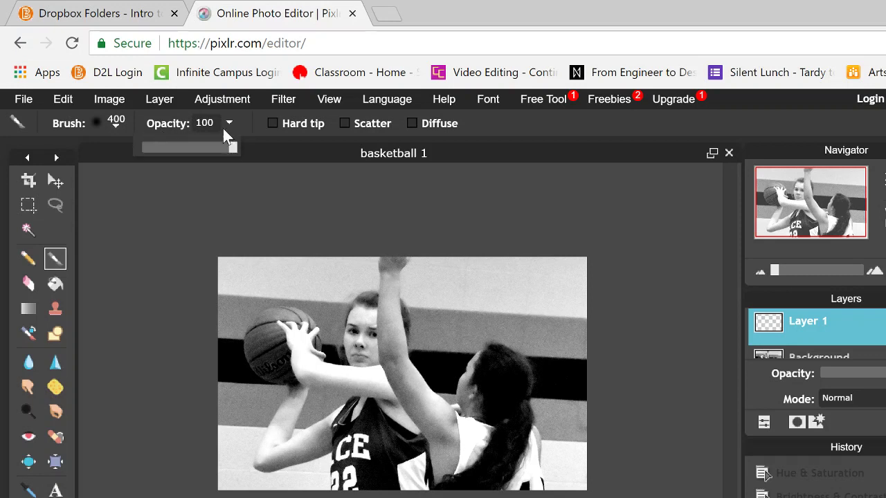
click(160, 146)
drag(161, 146, 166, 149)
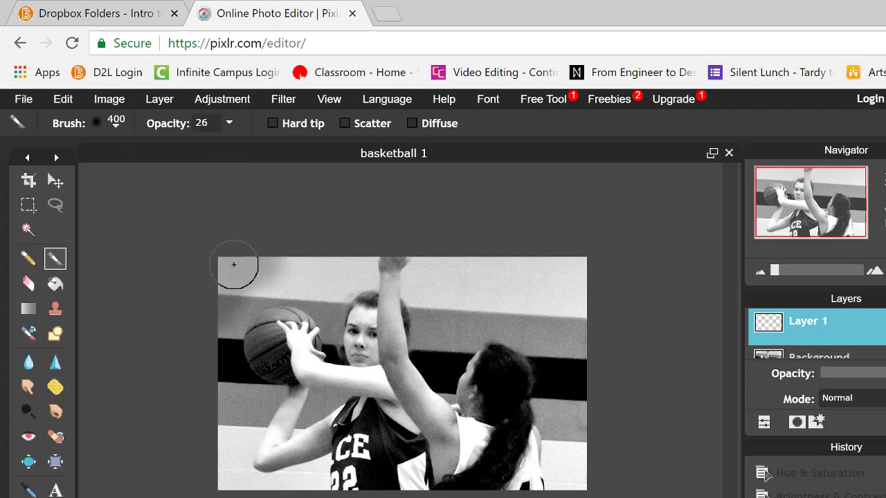
- Darken the photo's corners and edges with repeated low-opacity brush strokes on Layer 1, and clear the painted strokes
drag(296, 228, 203, 311)
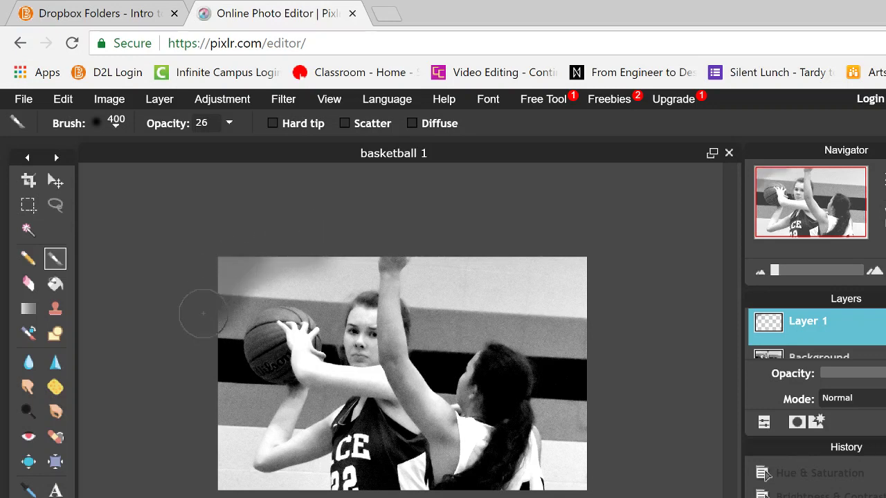
mouse_move(255, 243)
mouse_down()
mouse_move(249, 233)
mouse_move(198, 292)
mouse_up()
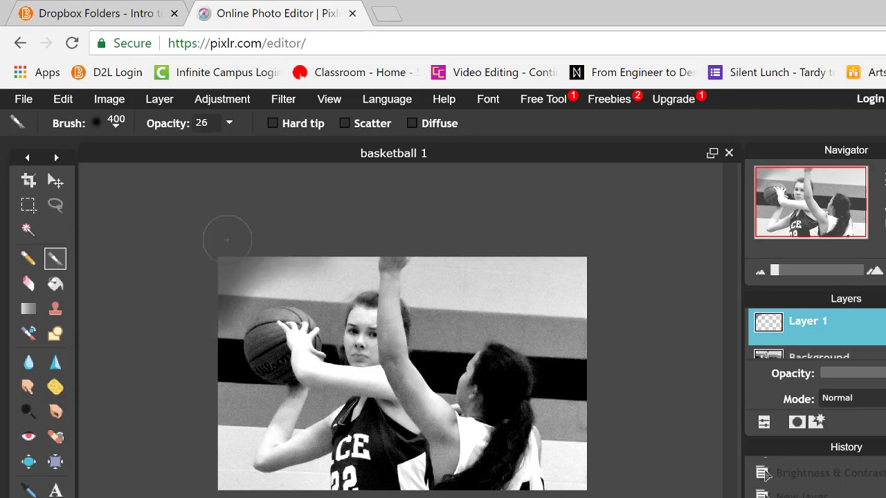
mouse_move(251, 231)
mouse_down()
mouse_move(207, 277)
mouse_move(227, 243)
mouse_move(198, 287)
mouse_up()
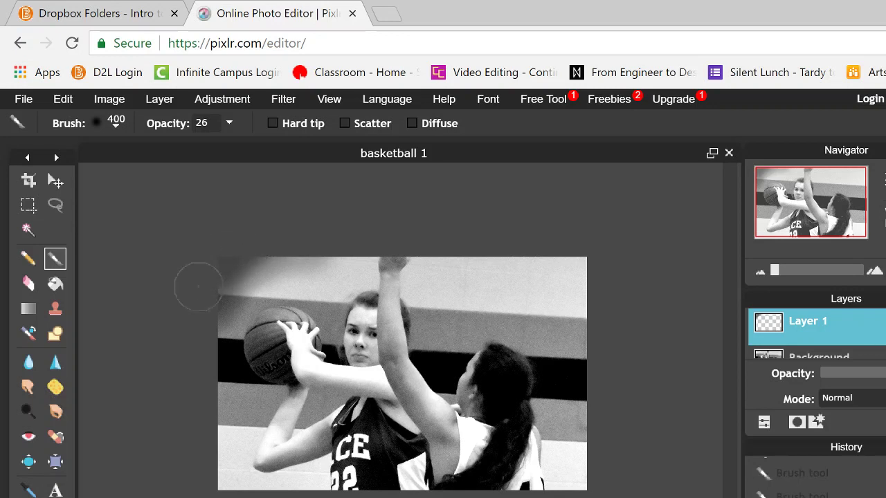
mouse_move(183, 324)
mouse_down()
mouse_move(221, 292)
mouse_move(273, 268)
mouse_move(388, 267)
mouse_up()
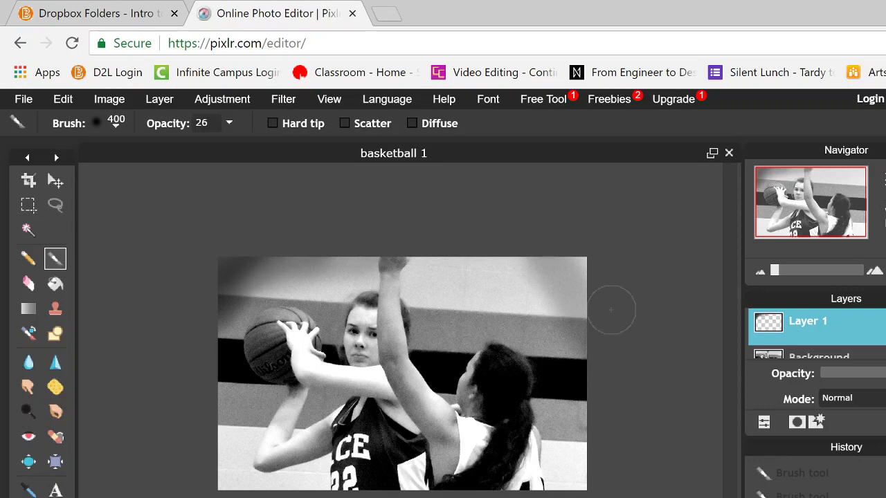
drag(563, 159, 606, 297)
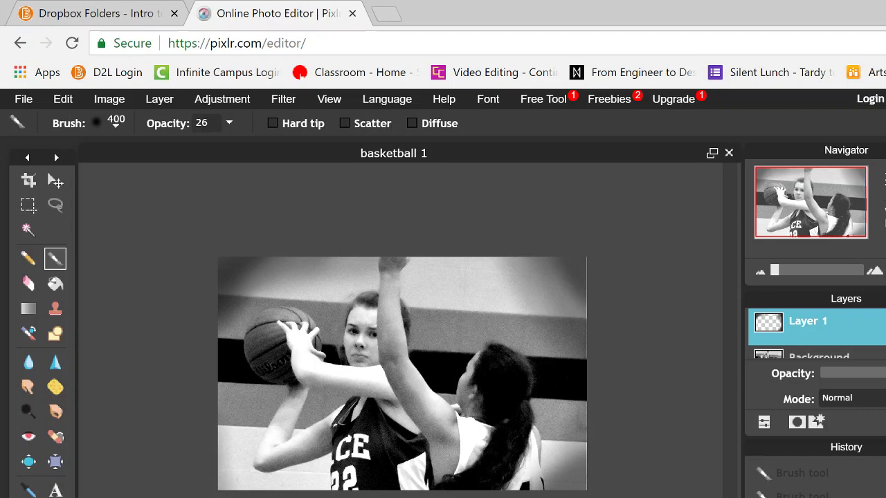
mouse_move(267, 488)
mouse_down()
mouse_move(226, 443)
mouse_move(223, 464)
mouse_move(311, 490)
mouse_move(209, 448)
mouse_move(219, 474)
mouse_move(242, 479)
mouse_move(224, 459)
mouse_move(212, 483)
mouse_move(273, 495)
mouse_move(198, 461)
mouse_move(215, 493)
mouse_up()
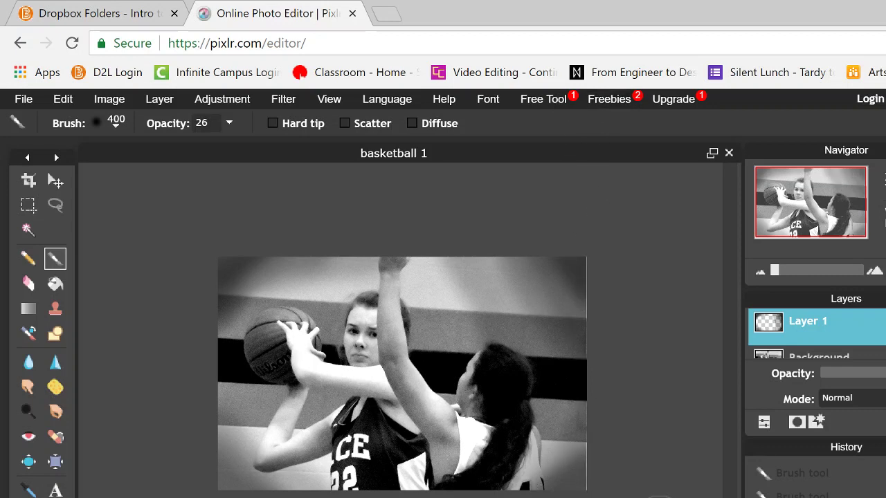
mouse_move(603, 276)
mouse_down()
mouse_move(599, 263)
mouse_move(594, 351)
mouse_up()
key(Delete)
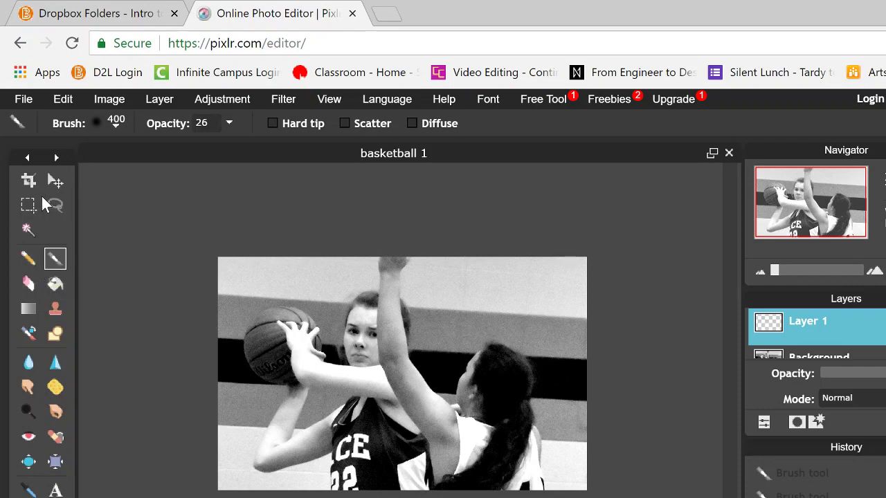
- Draw a radial black-to-transparent gradient on Layer 1 from the photo's centre to its upper-right corner
click(28, 310)
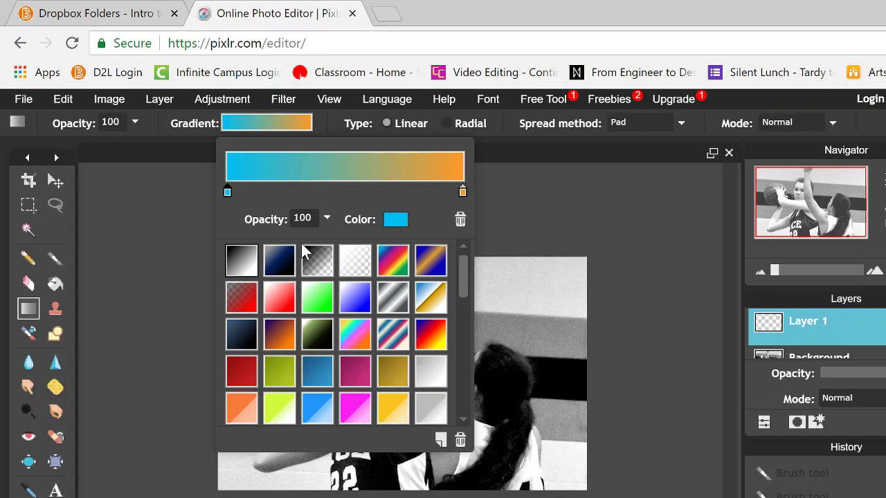
click(317, 269)
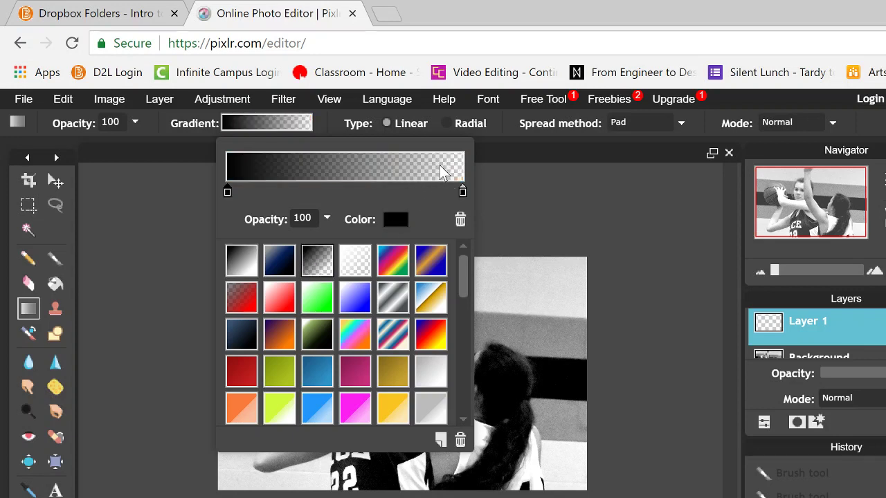
click(496, 192)
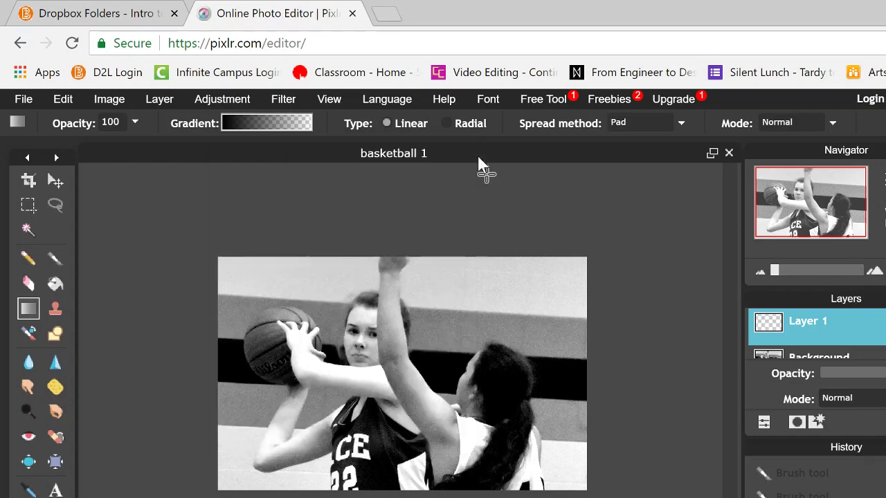
click(449, 126)
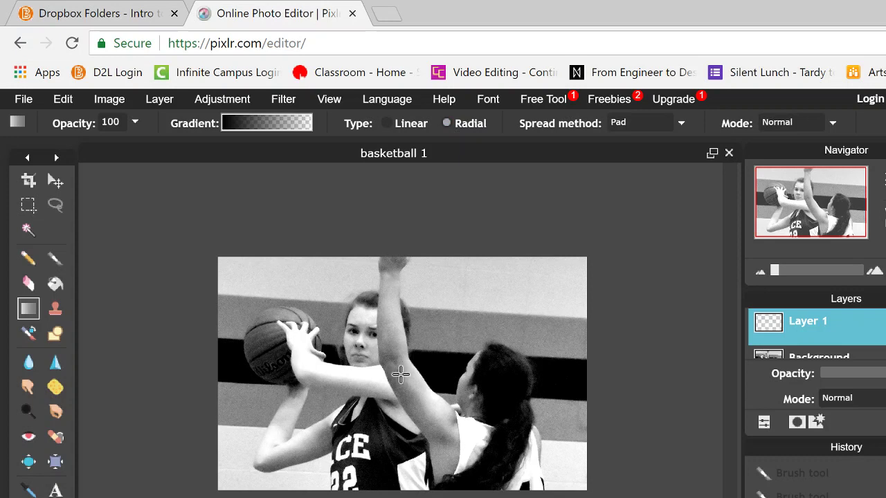
drag(400, 374, 582, 258)
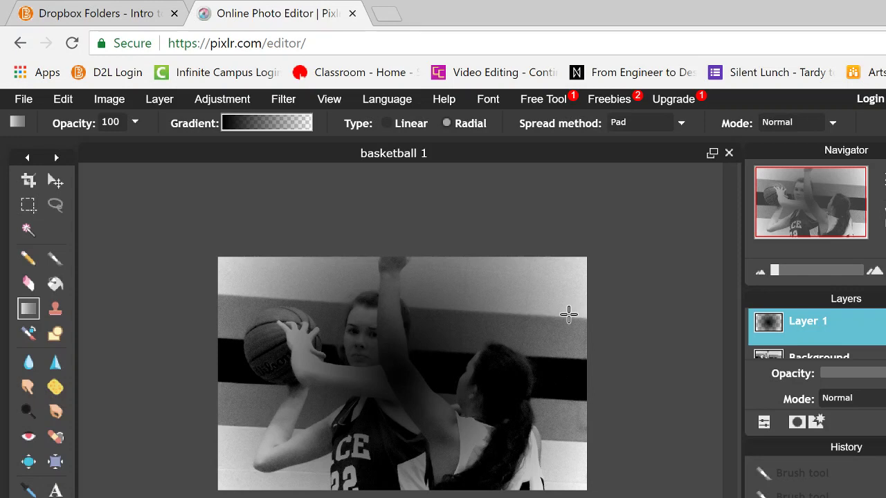
- Undo the black-to-transparent gradient and reverse the gradient's stops to run from transparent to black across the full range
key(ctrl+z)
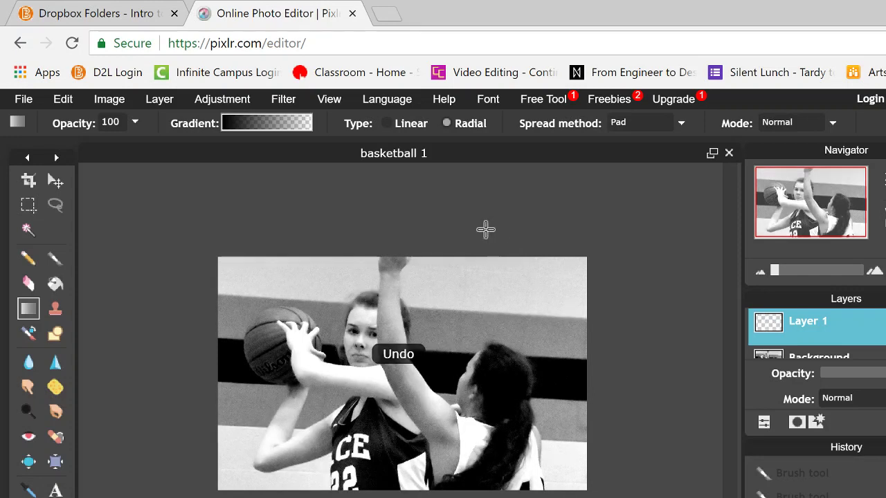
click(278, 124)
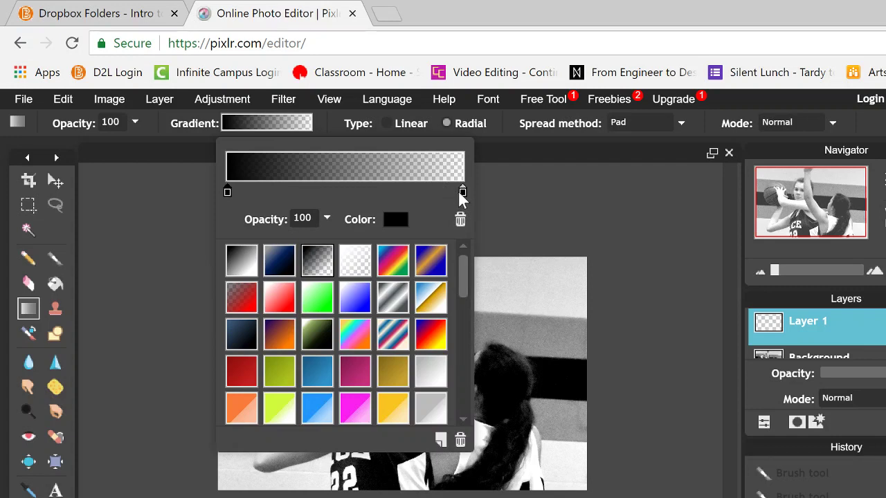
drag(459, 194, 329, 197)
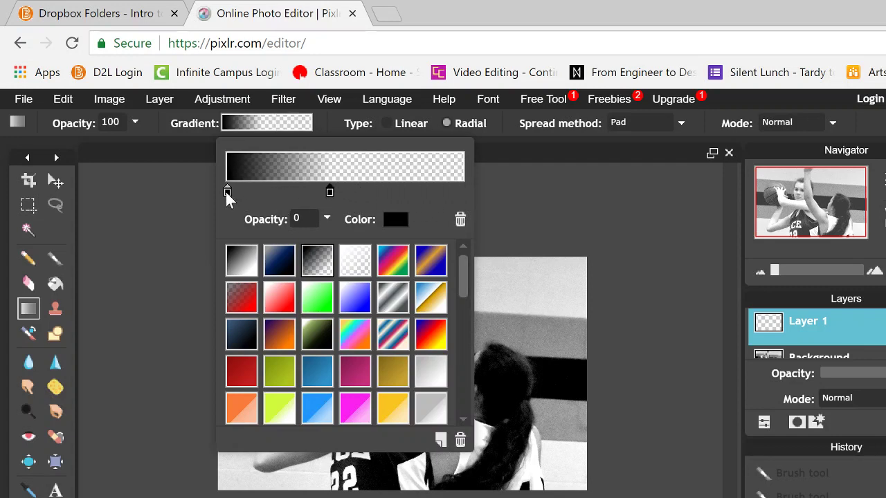
drag(227, 195, 462, 196)
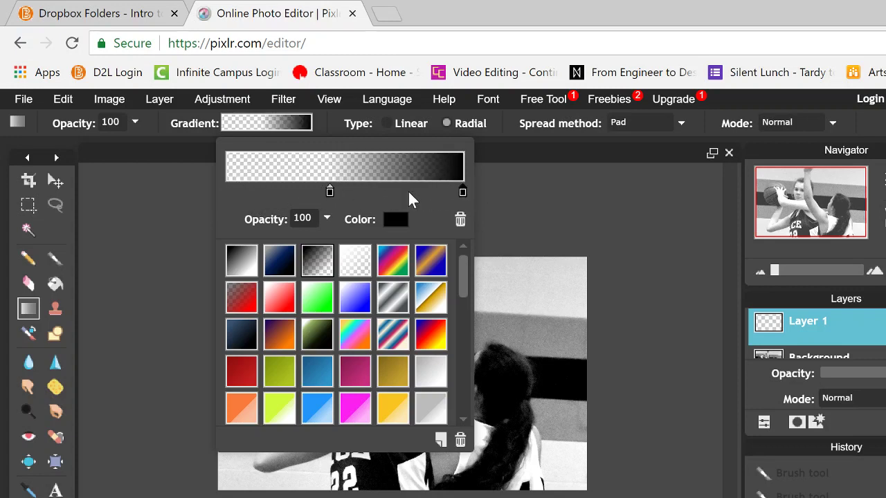
drag(331, 198, 222, 201)
click(487, 345)
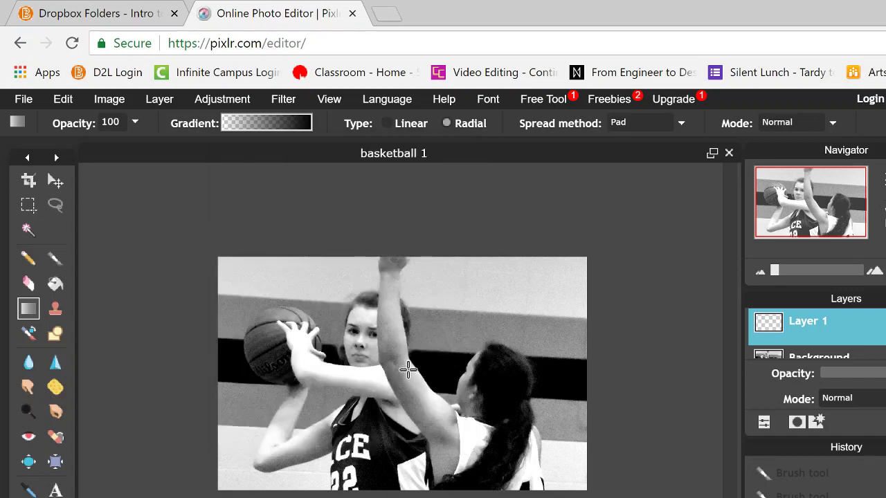
- Try different radial gradient lengths on Layer 1, undoing the trials, and draw one from the photo's centre to well beyond its upper-right corner
drag(411, 368, 582, 259)
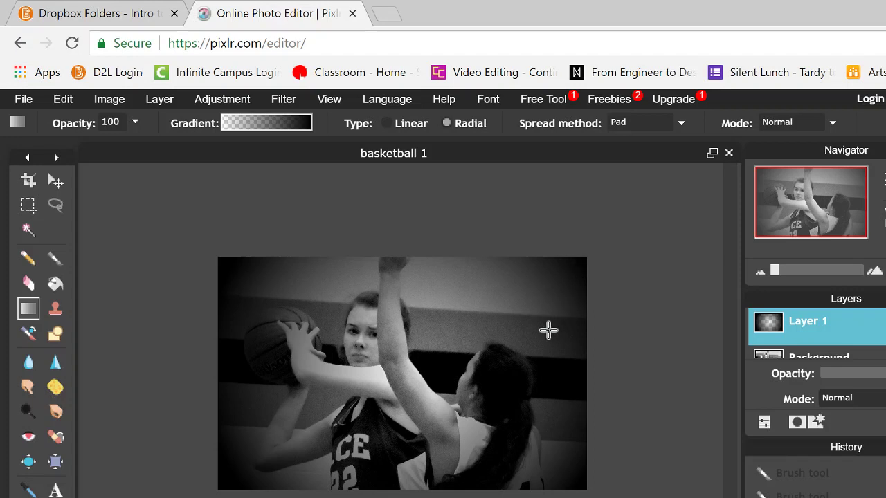
key(ctrl+z)
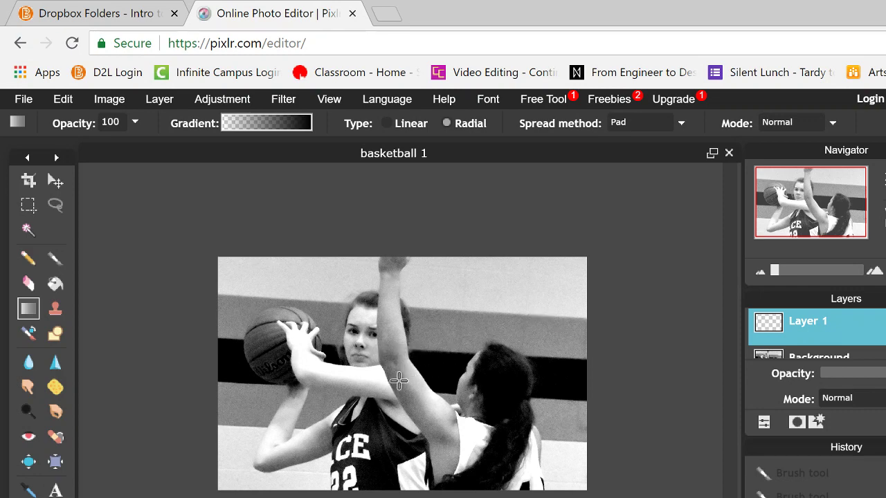
drag(407, 374, 631, 223)
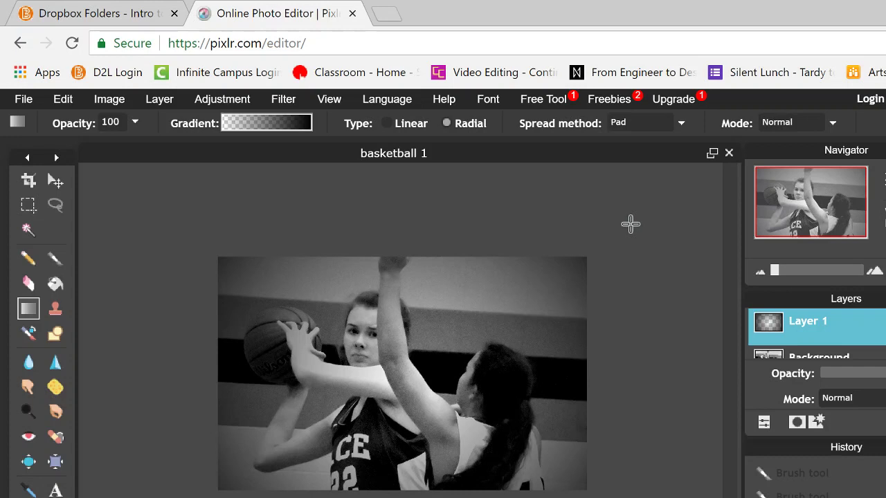
key(ctrl+z)
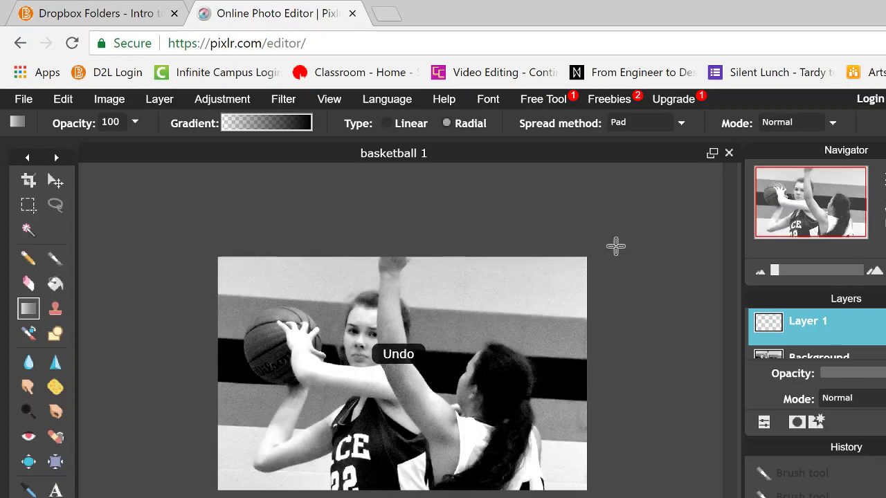
drag(415, 375, 544, 284)
key(ctrl+z)
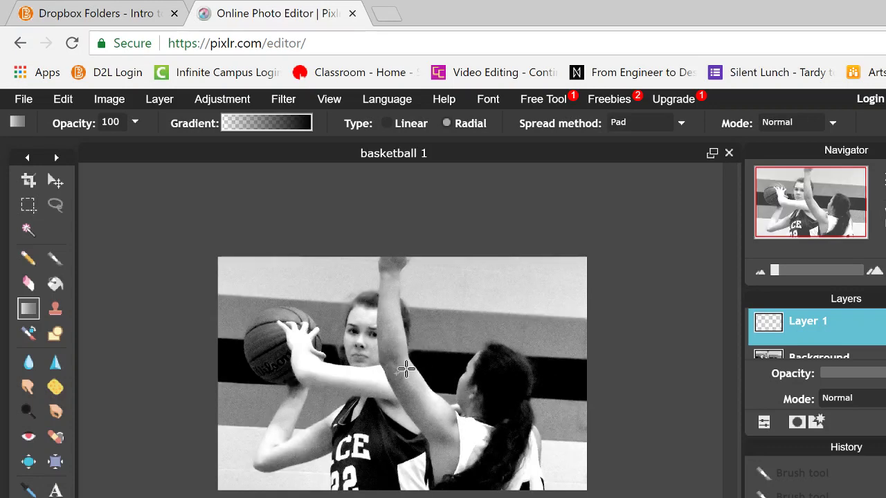
drag(395, 374, 701, 174)
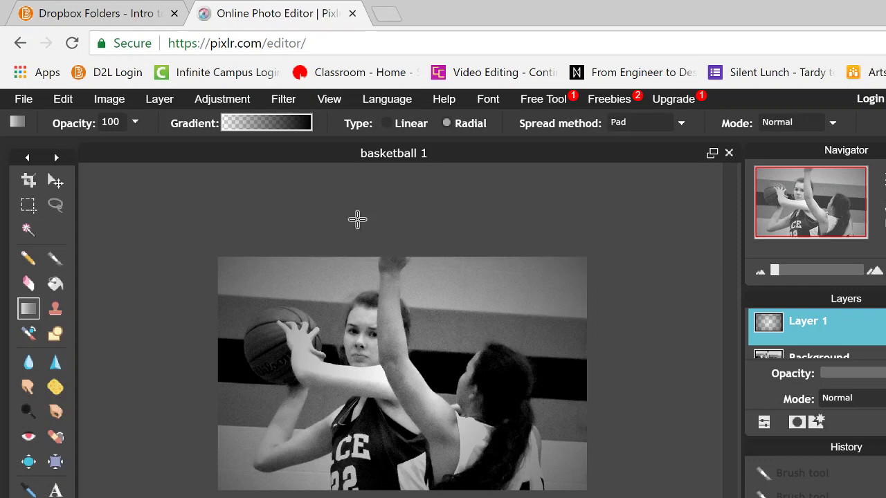
- Save the photo as a JPEG in Downloads, adding "edited" and the editor's surname to the name "basketball 1"
click(28, 102)
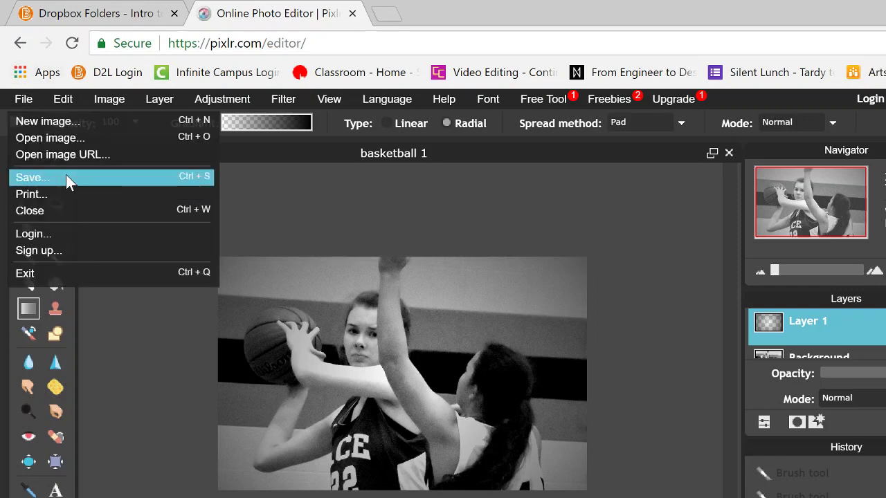
click(68, 179)
click(613, 343)
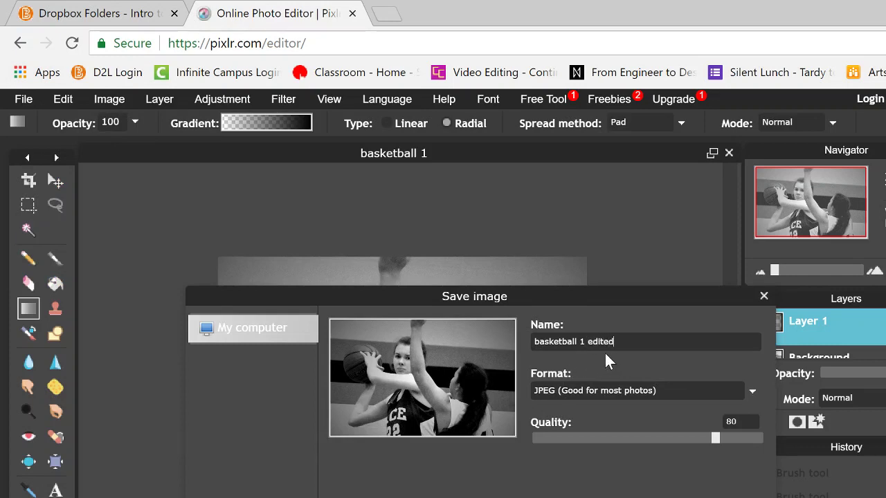
text(edited lobello)
key(Return)
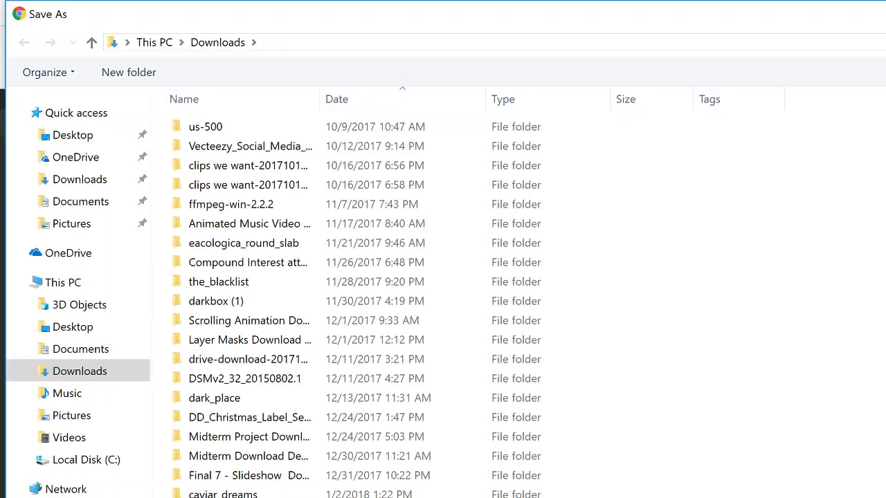
key(Return)
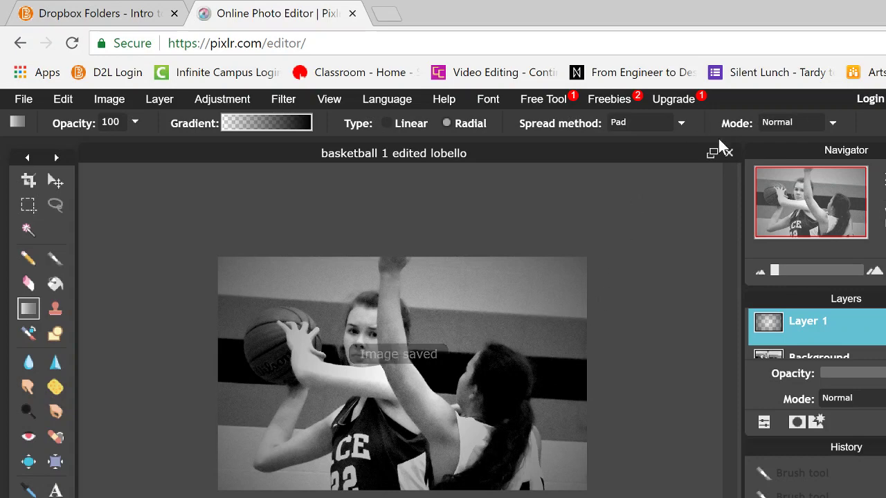
- Close the saved photo without saving again and open the basketball 2 image from the computer
click(728, 153)
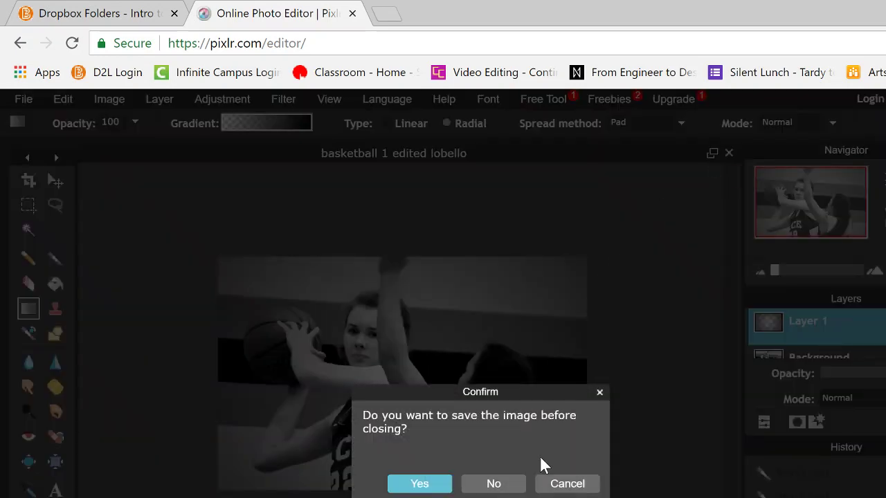
click(505, 484)
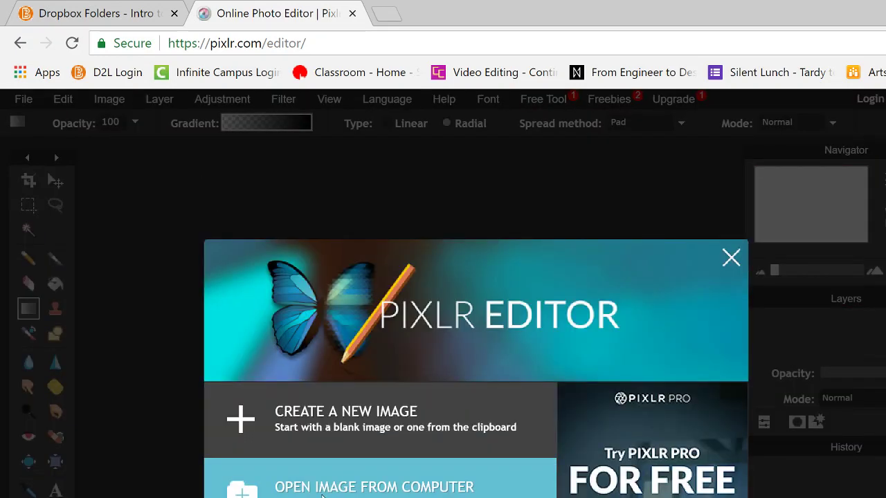
click(506, 485)
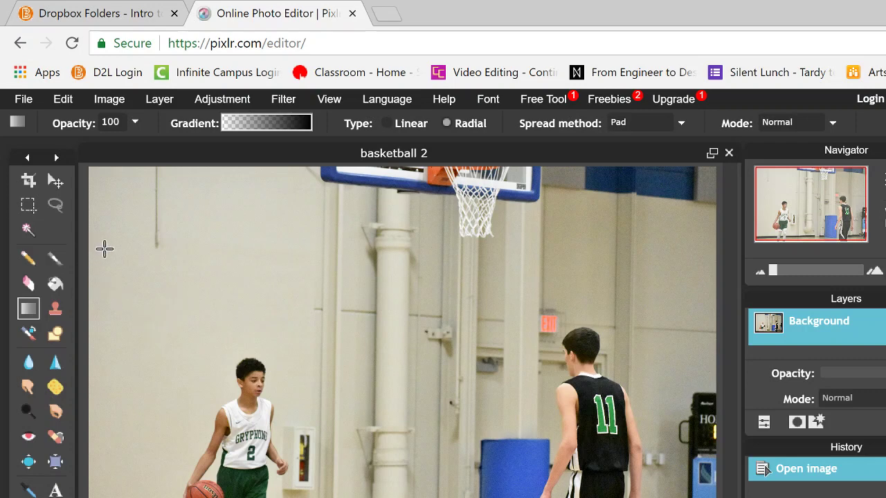
- Crop the basketball 2 photo to a tall frame around the player in white holding the ball, with some wall above him
click(29, 180)
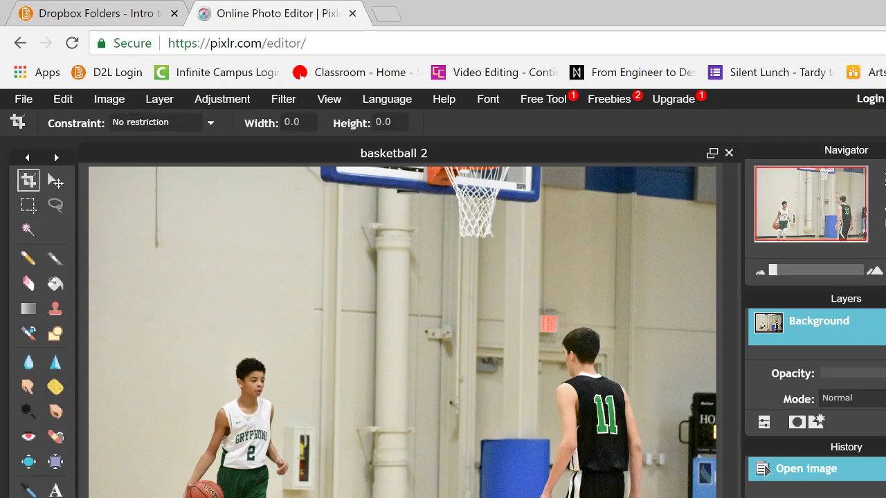
drag(286, 489, 87, 231)
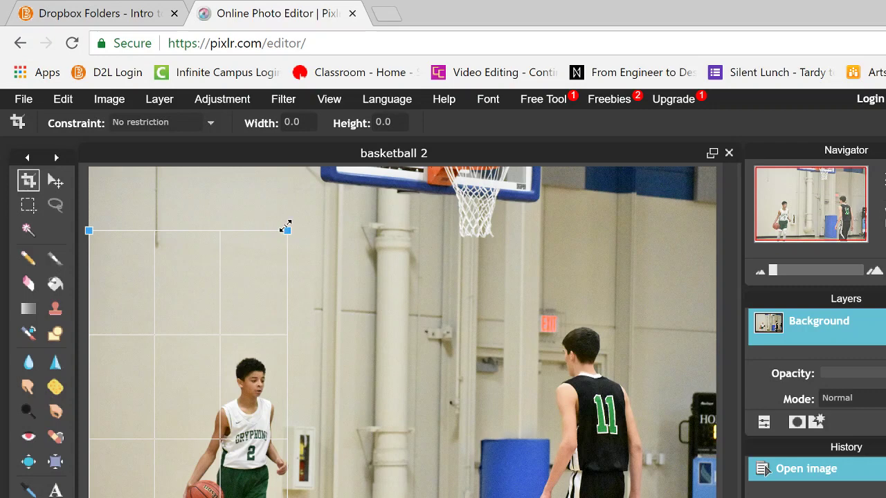
drag(286, 227, 286, 258)
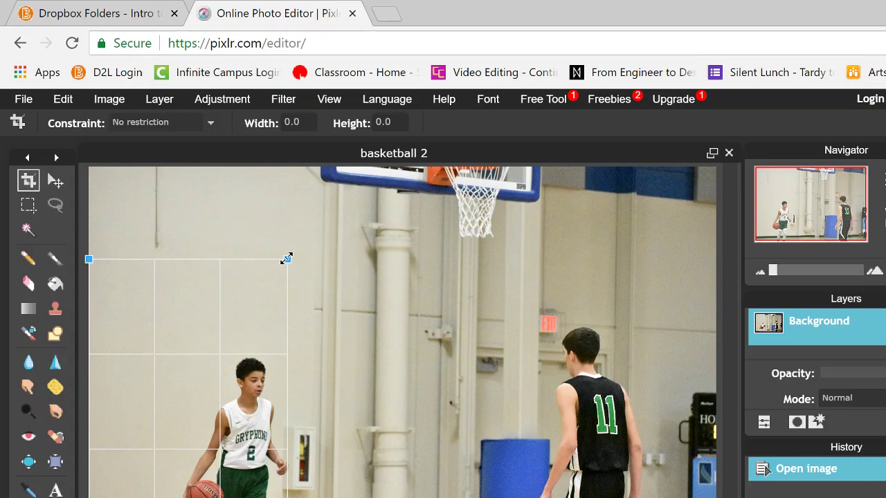
key(Return)
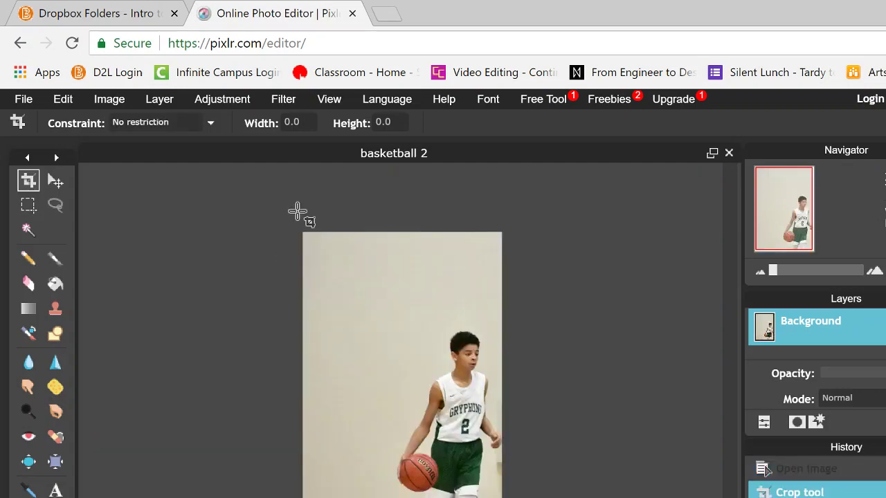
- Zoom in on the cropped player and desaturate the photo
key(ctrl+plus)
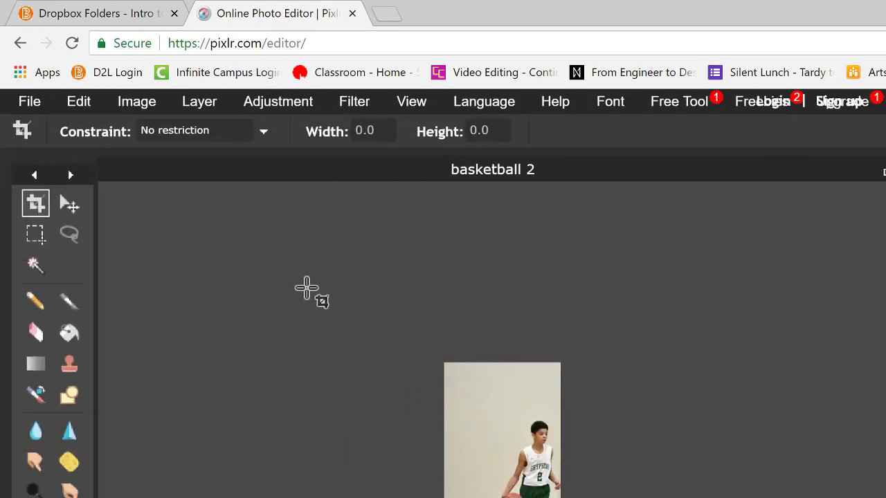
key(z)
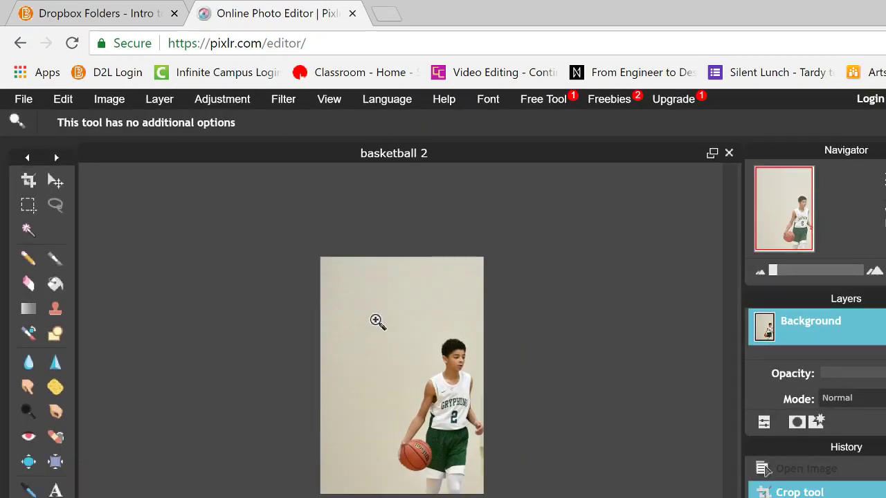
click(441, 364)
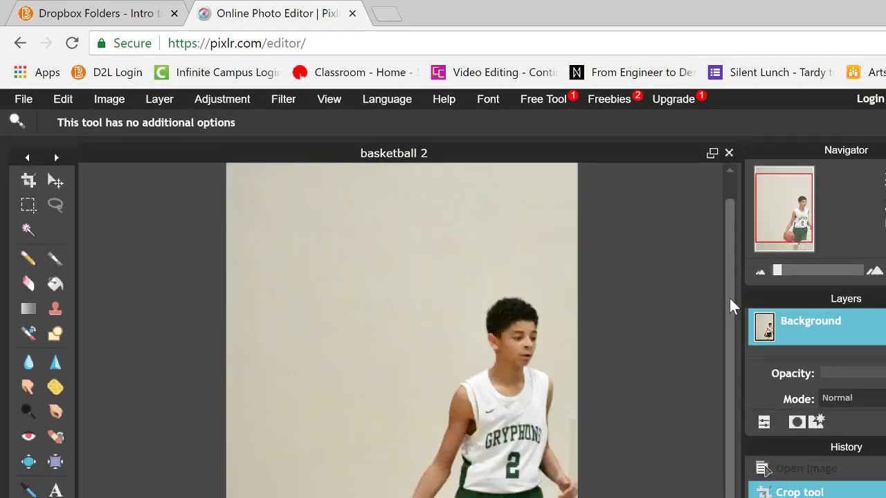
drag(729, 298, 726, 225)
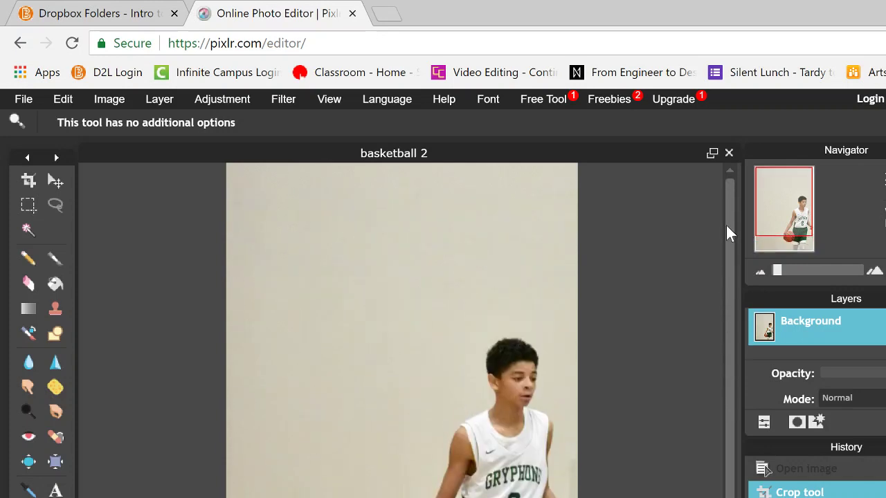
click(213, 101)
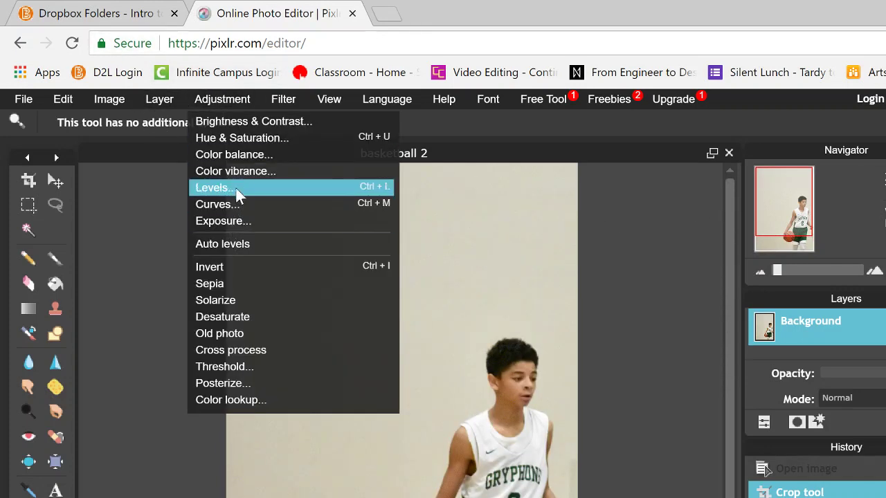
click(245, 316)
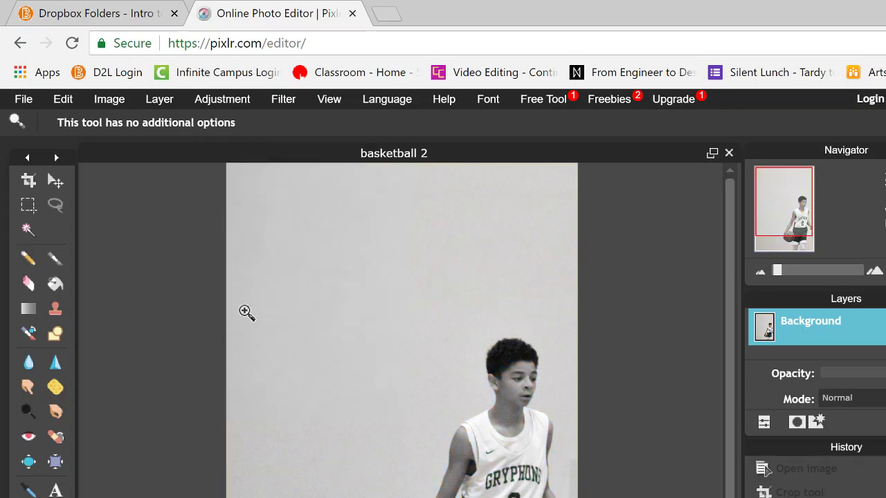
click(213, 98)
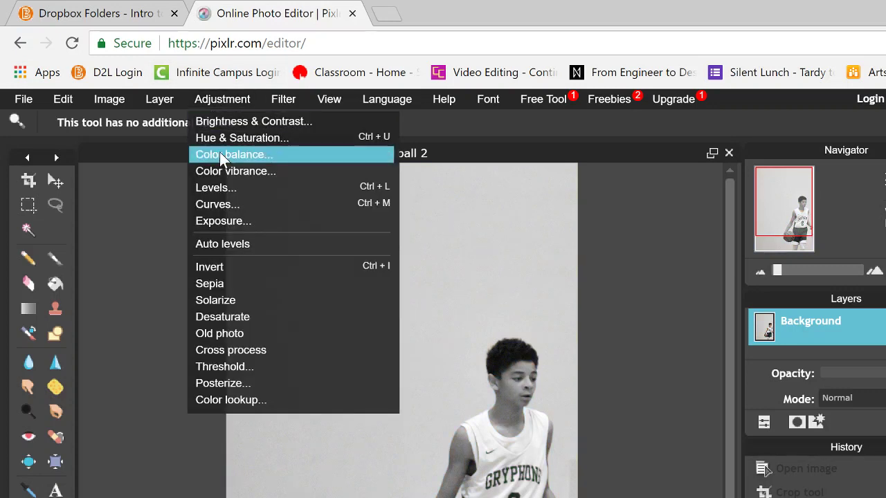
click(220, 156)
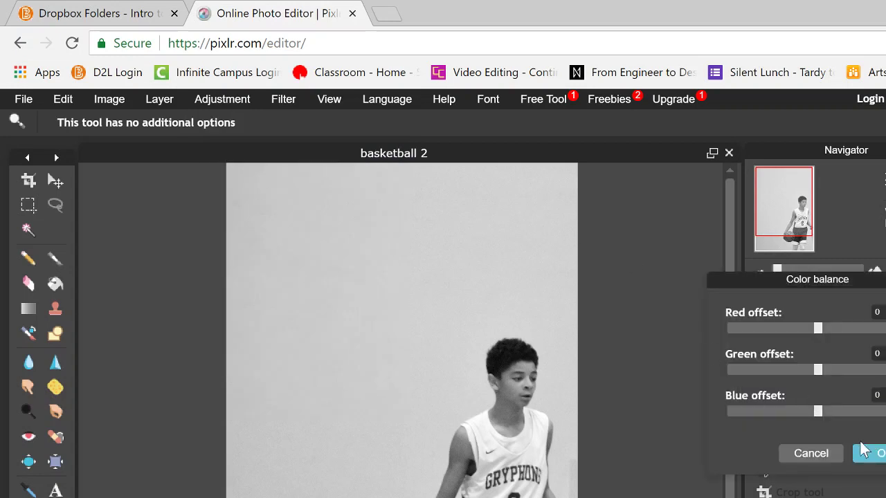
click(837, 454)
- Raise the black-and-white photo's contrast to 35, leaving the brightness at 0
click(224, 101)
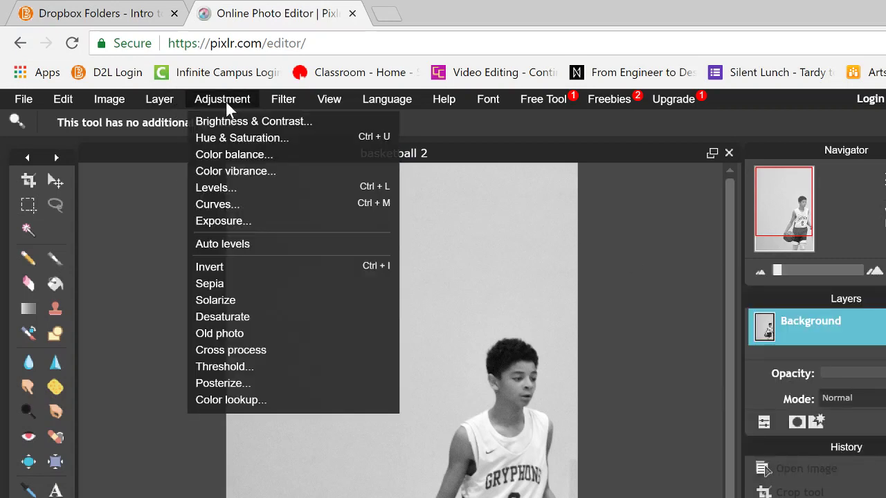
click(234, 122)
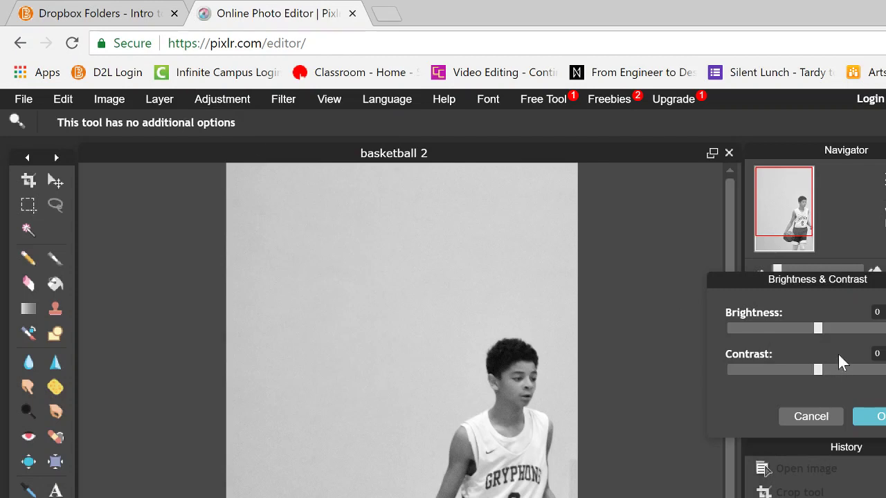
drag(824, 363, 852, 369)
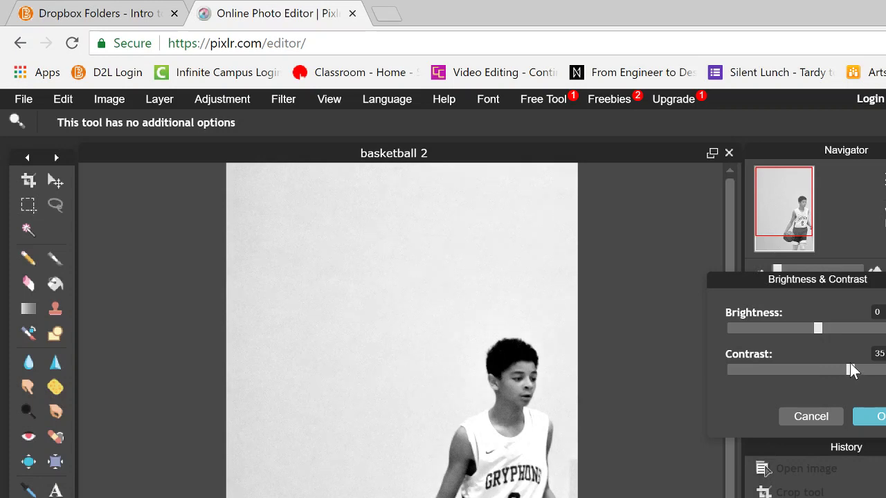
click(870, 417)
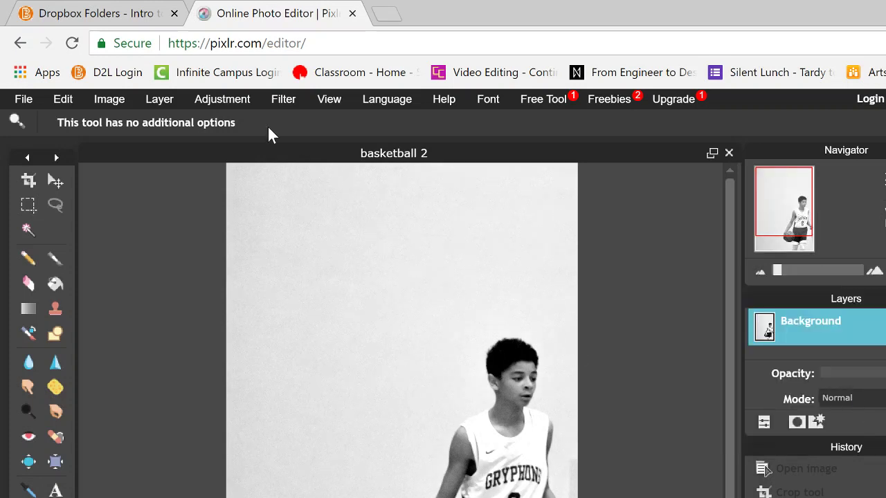
- Apply a Threshold adjustment at a level of about 110 to turn the basketball player photo into pure black and white
click(239, 104)
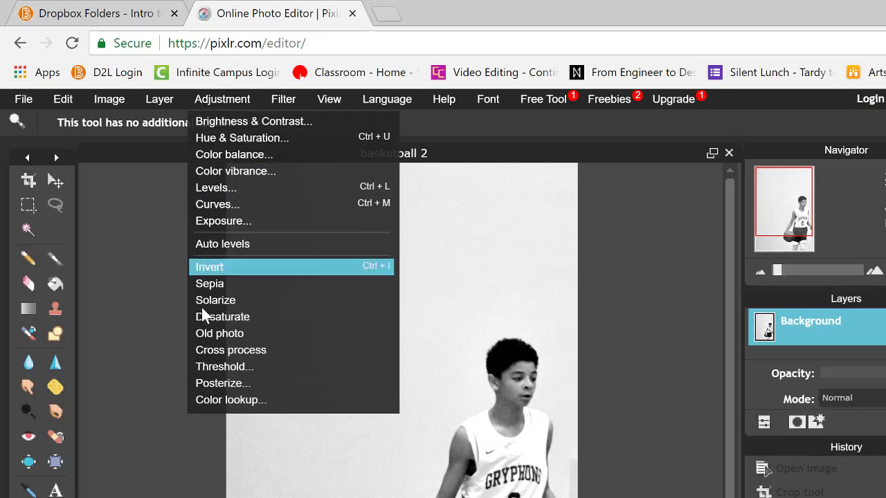
click(212, 367)
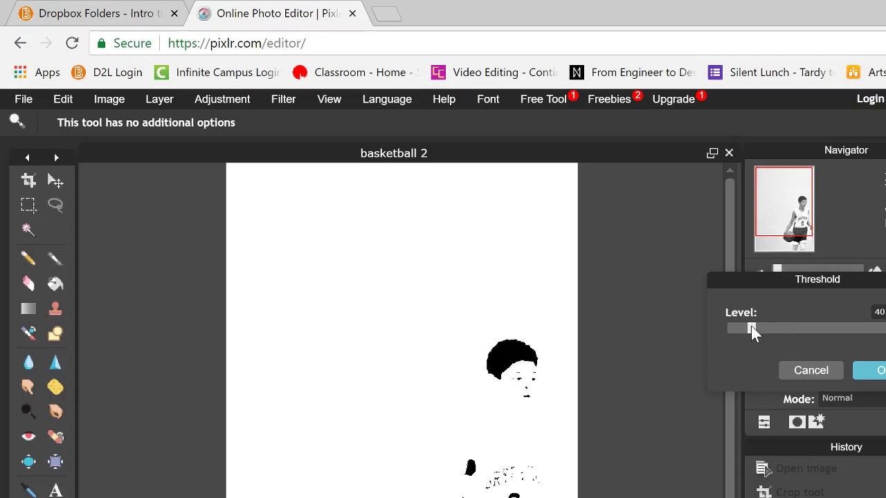
drag(752, 326, 804, 331)
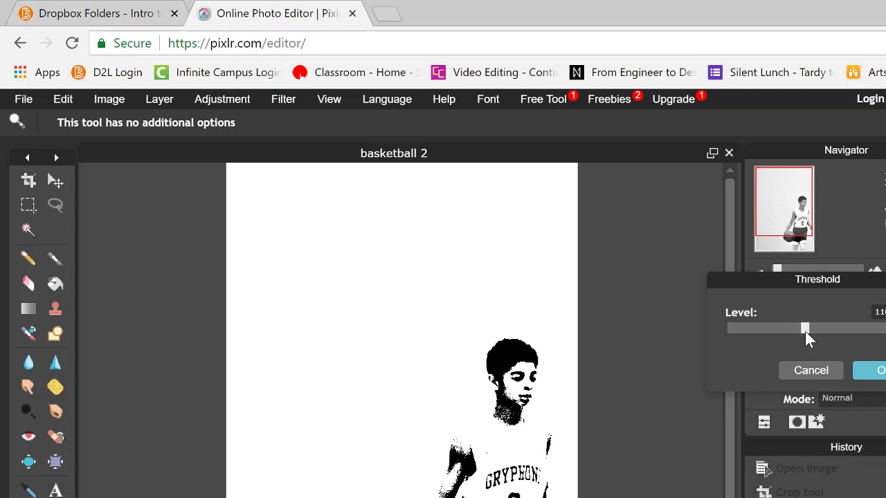
drag(805, 330, 807, 331)
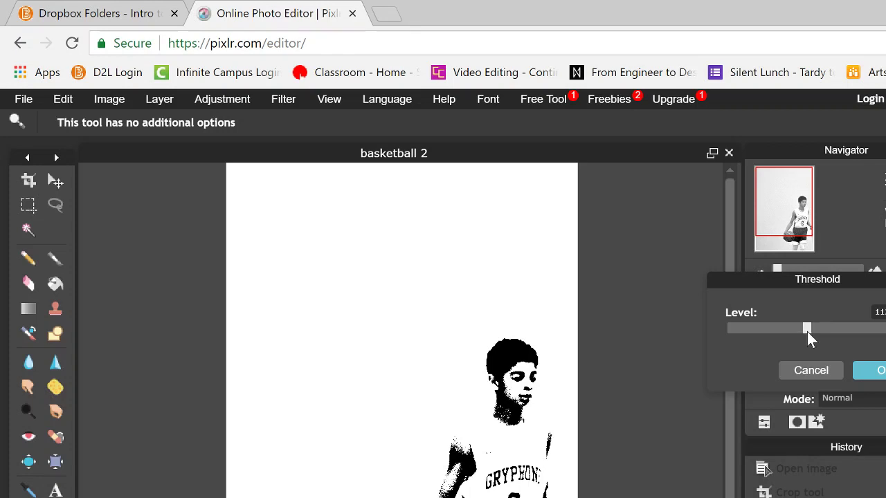
click(870, 372)
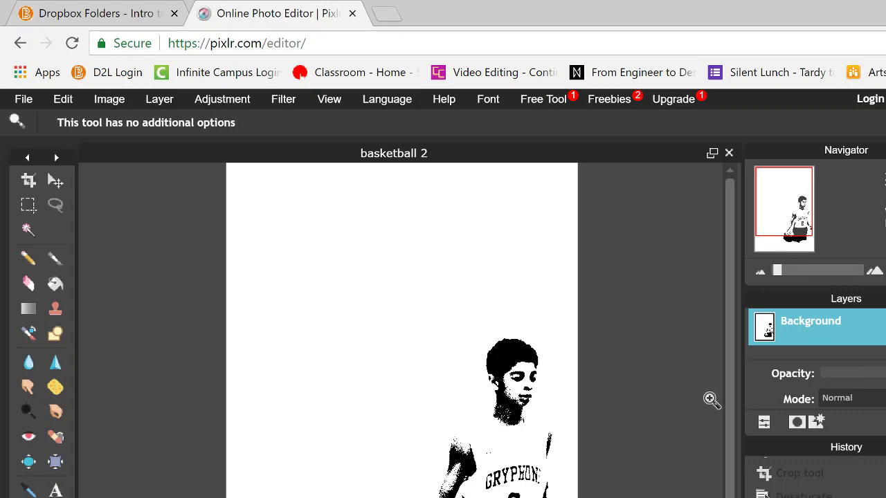
- Add the photographer's surname as a text layer and move it into the lower-left corner of the photo
scroll(617, 442, up, 1)
scroll(616, 442, down, 3)
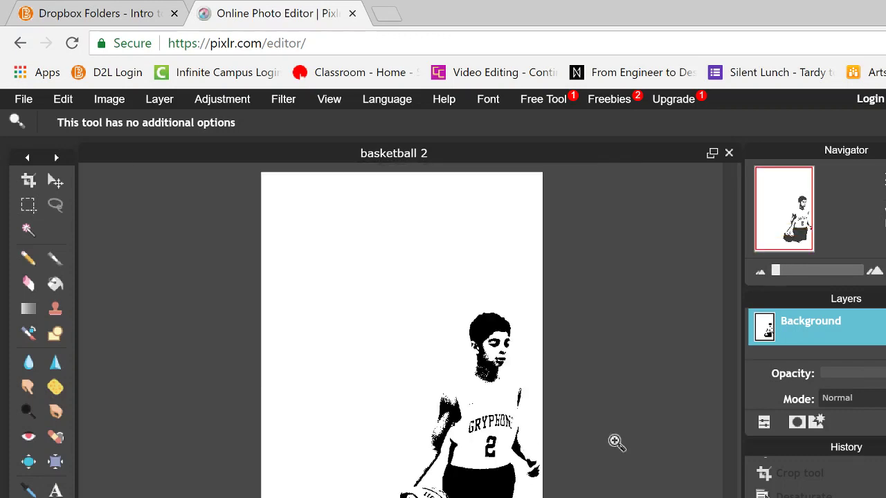
scroll(616, 443, up, 1)
click(55, 490)
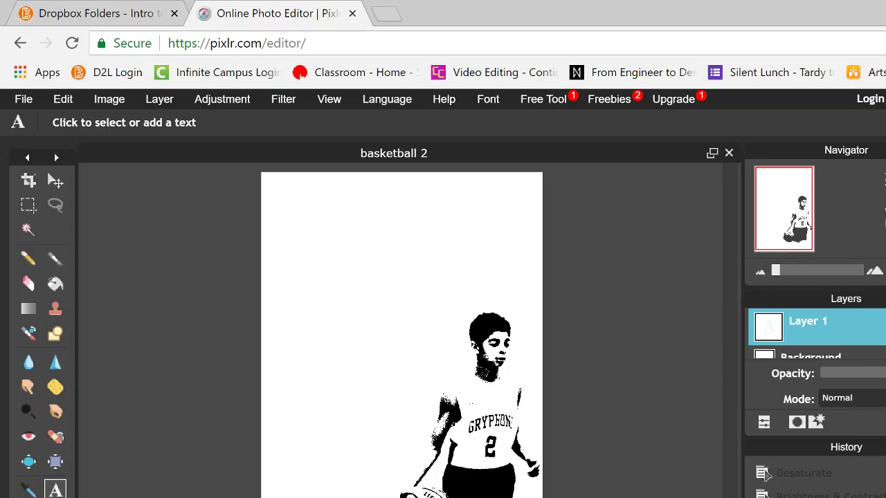
text(Lobello)
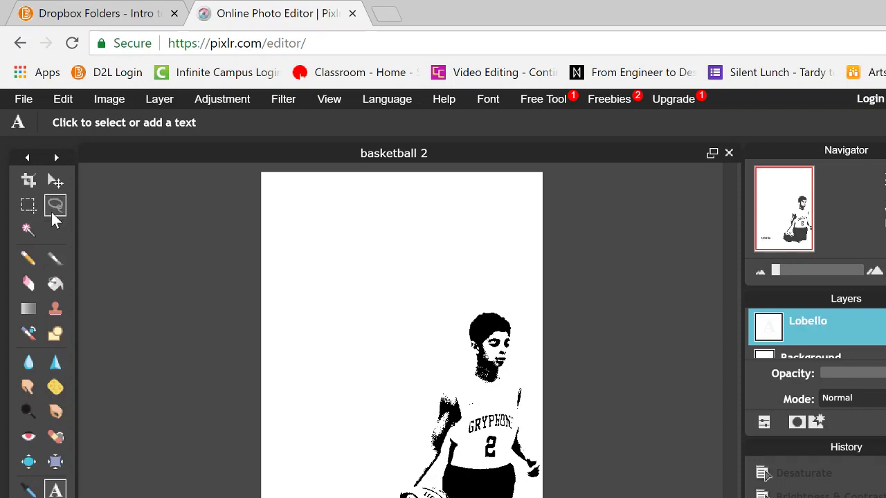
click(55, 180)
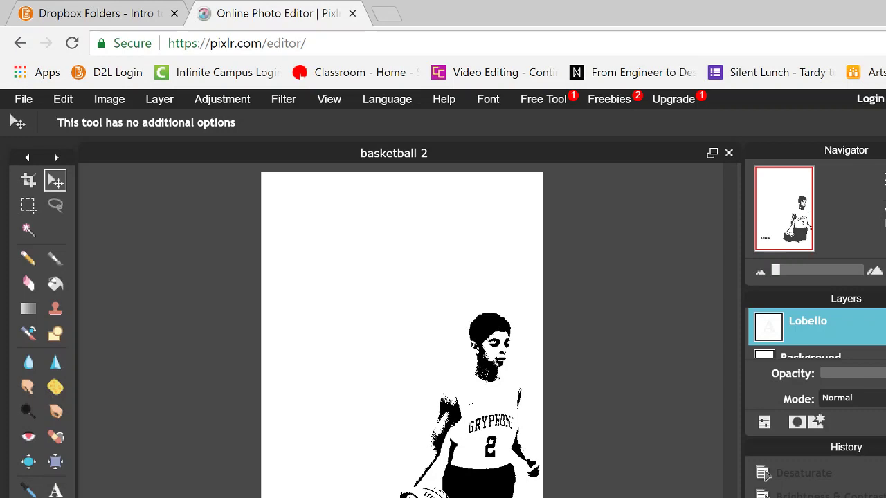
scroll(765, 475, down, 1)
- Save the image to the computer as a quality 80 JPEG, adding "edited" and the surname to the name "basketball 2"
click(33, 104)
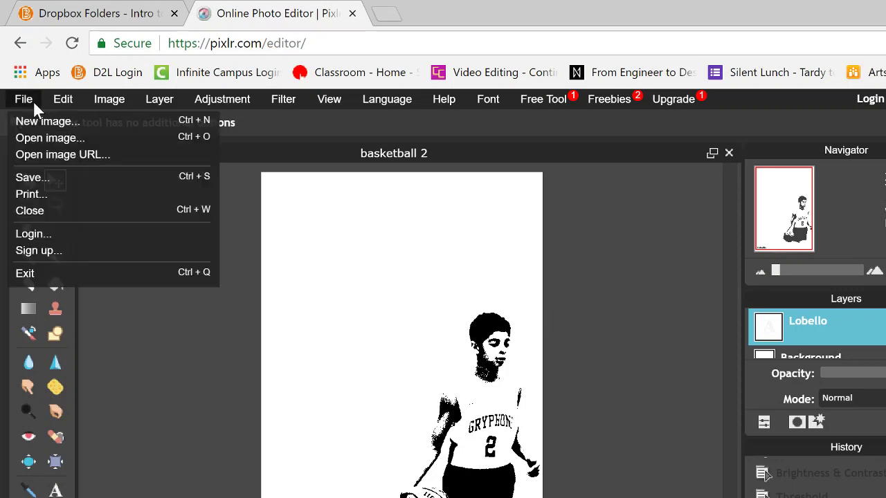
click(43, 175)
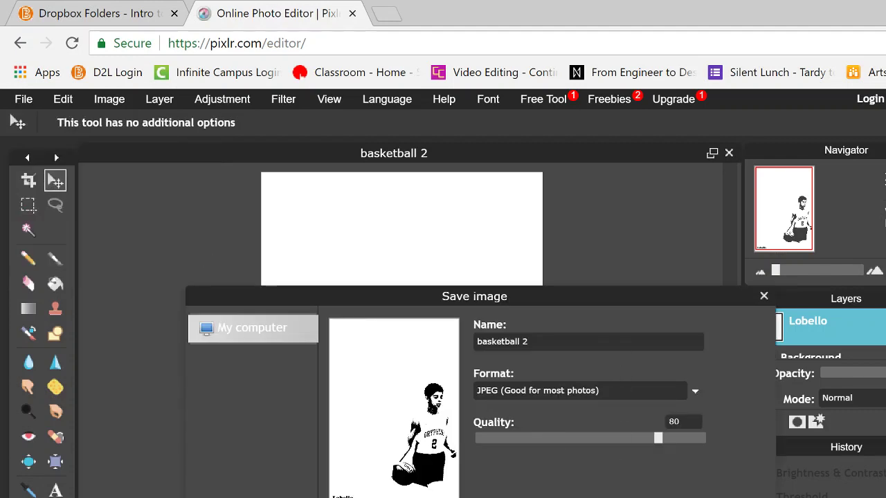
text(edited lobello)
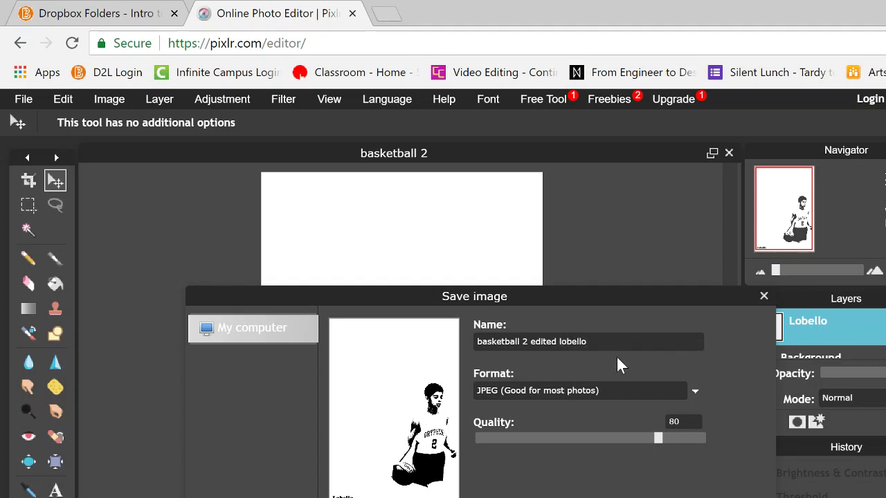
key(Return)
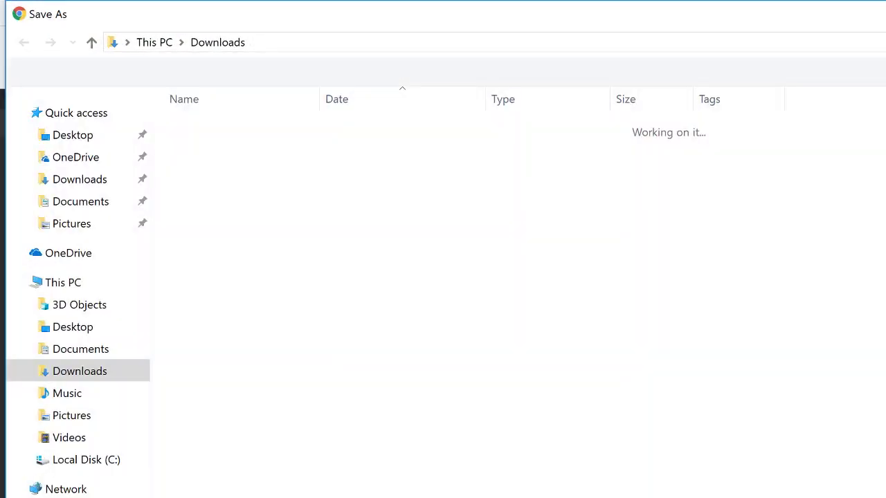
key(Return)
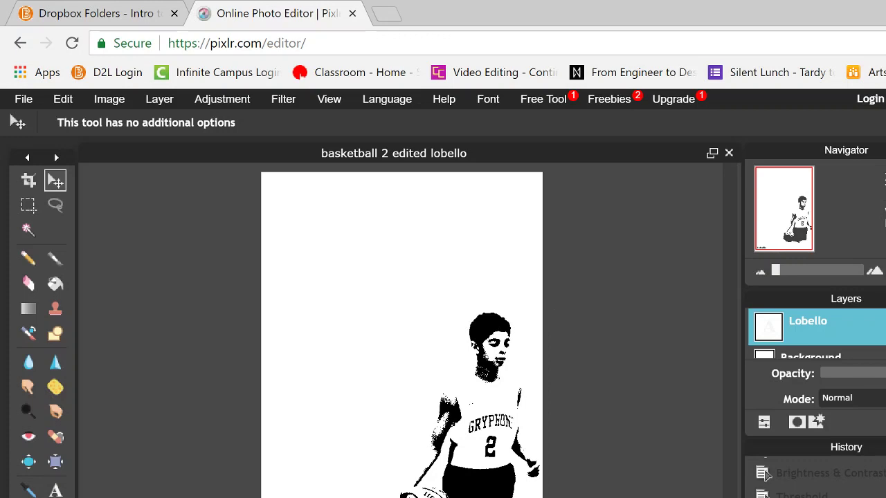
key(alt+Tab)
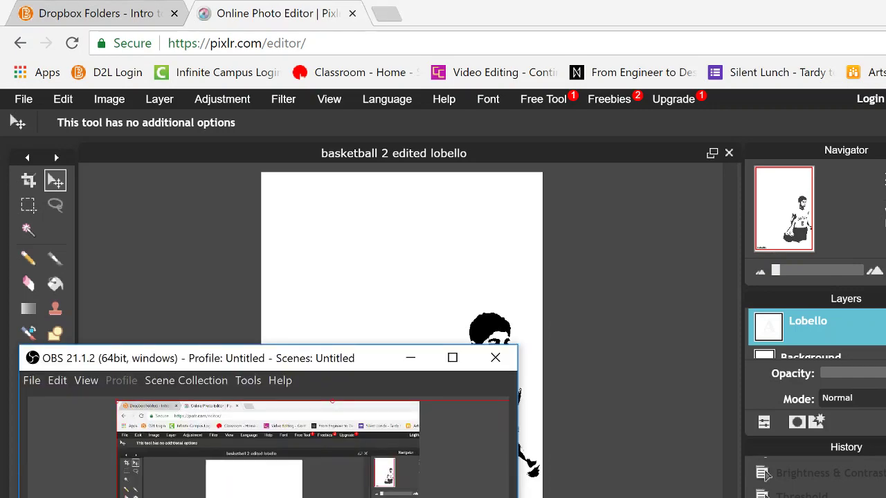